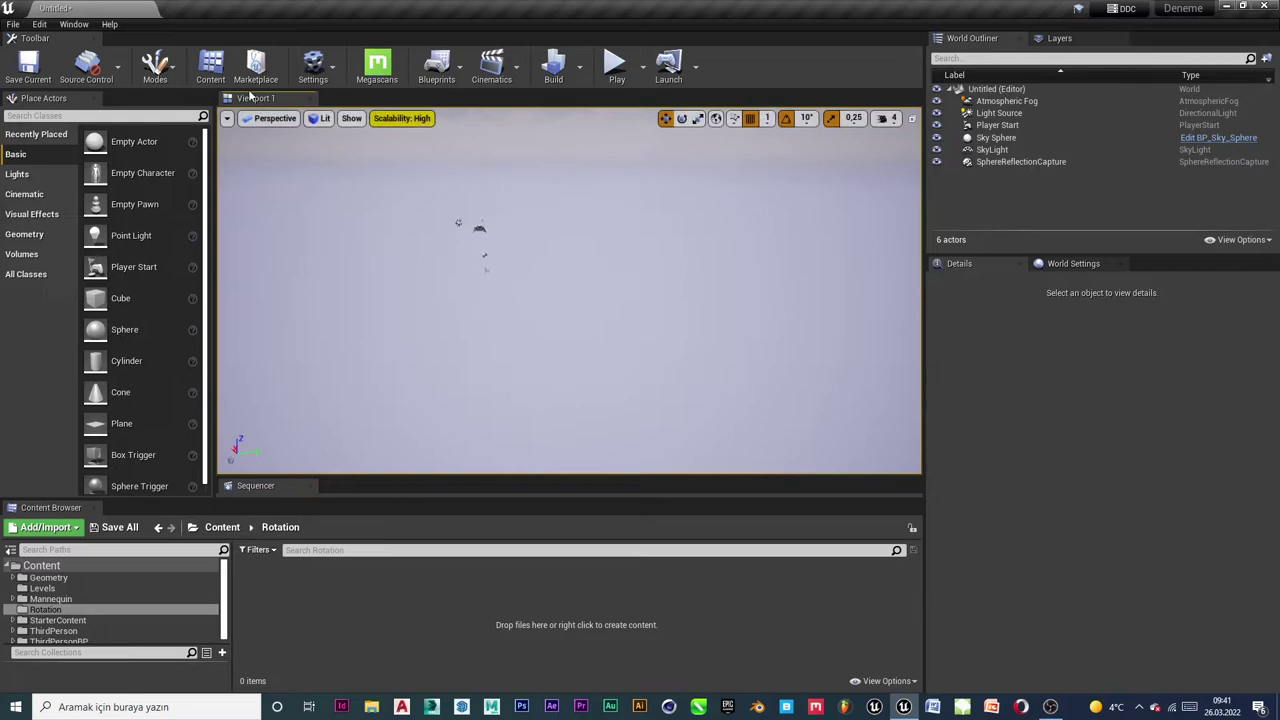
Switch to Landscape mode and set the landscape material to M_Ground_Grass
left_click(155, 66)
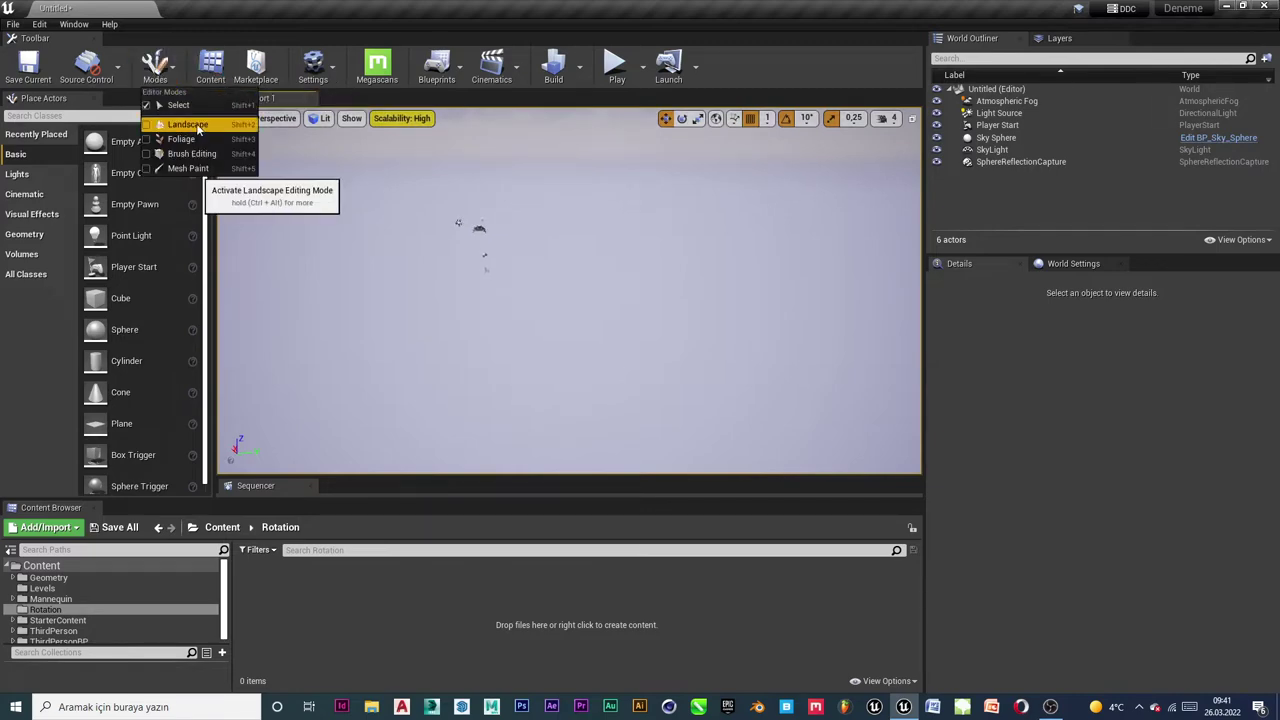
left_click(197, 127)
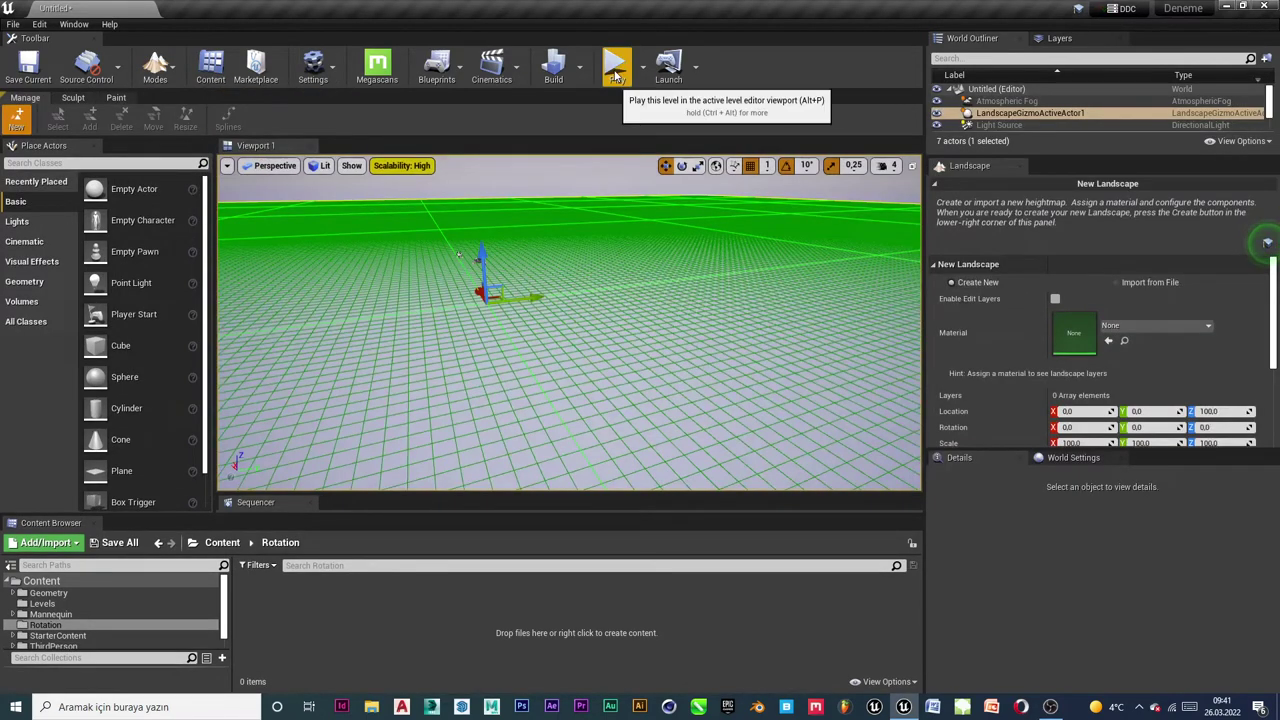
left_click(1173, 325)
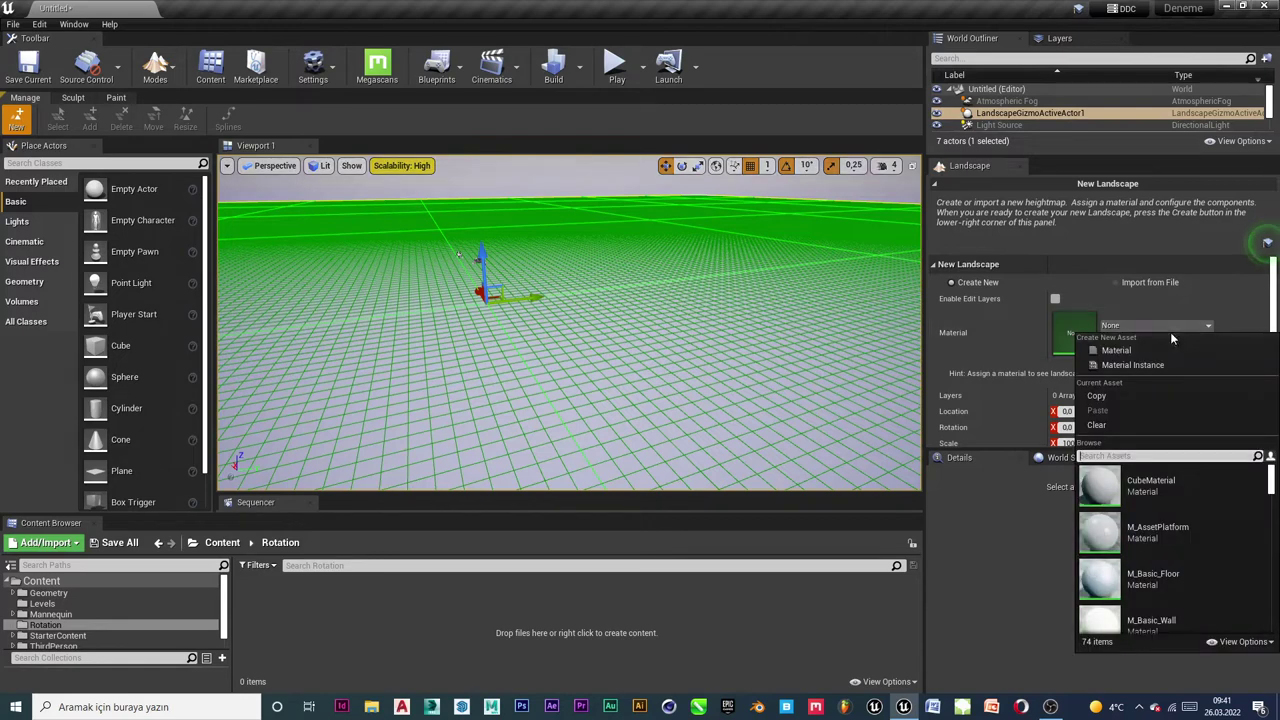
type("grass")
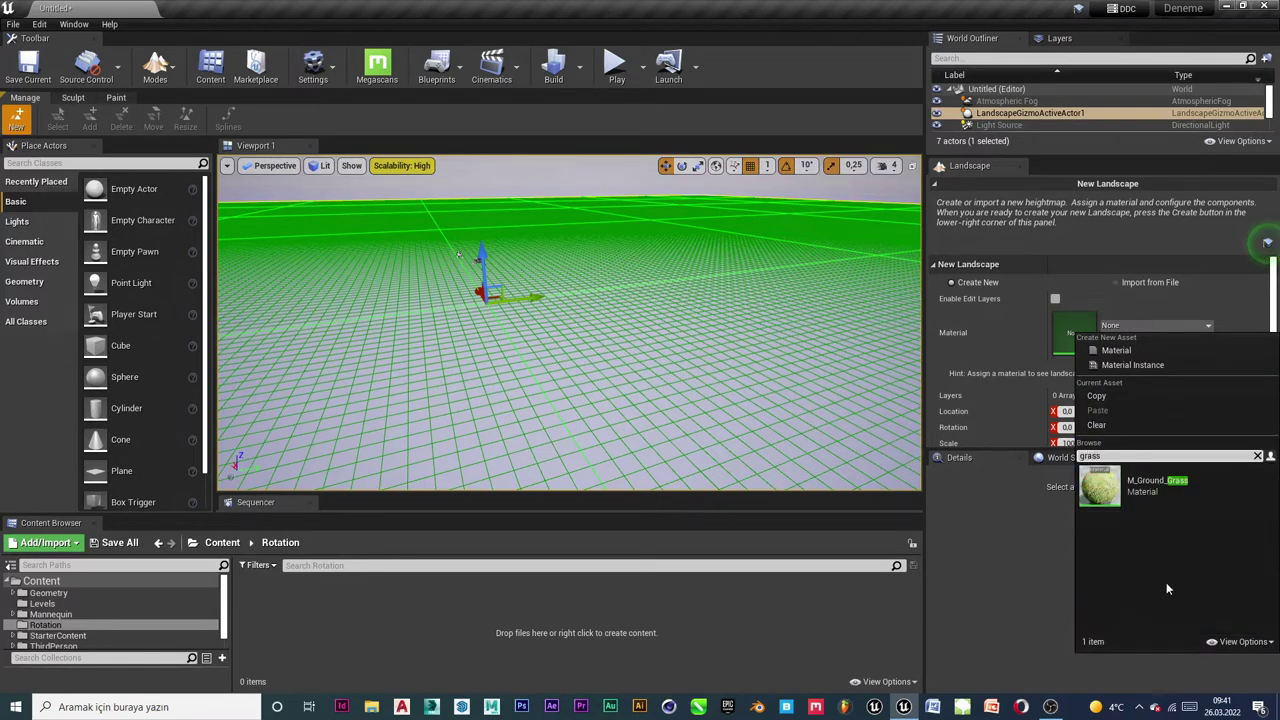
left_click(1144, 499)
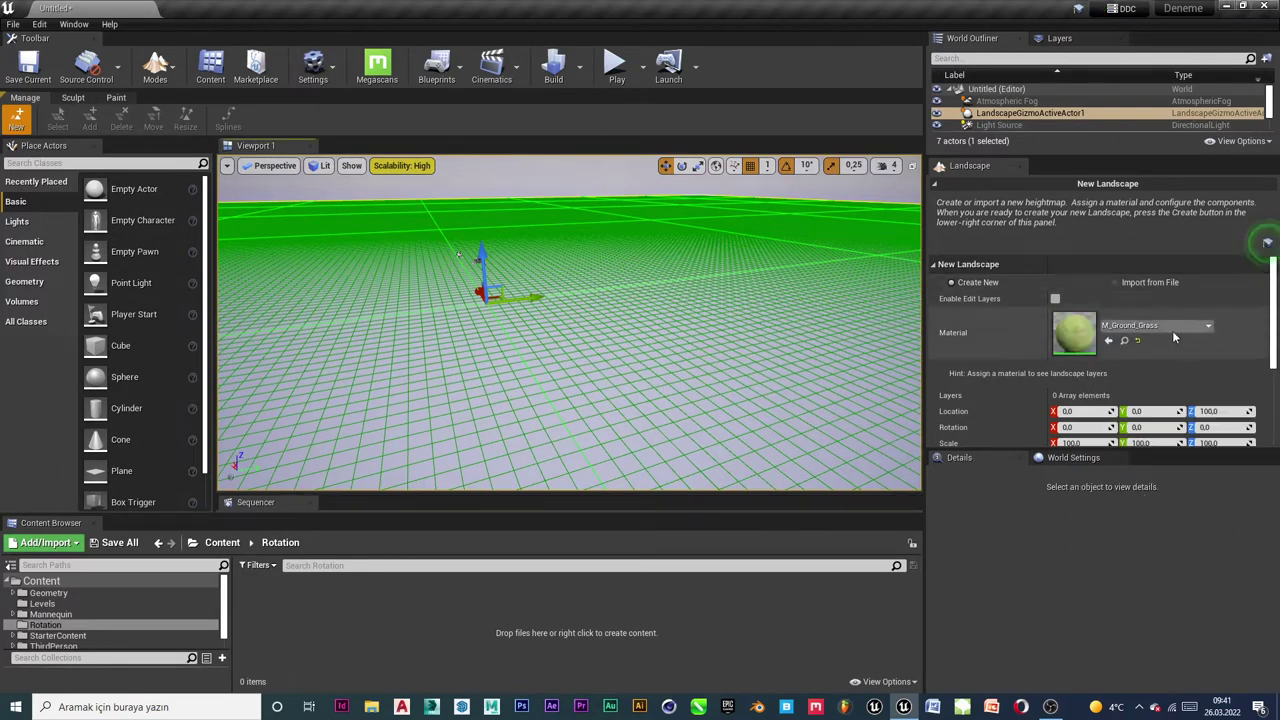
Create the landscape and tilt the viewport up toward the sky and actors
scroll(1172, 340, "down", 3)
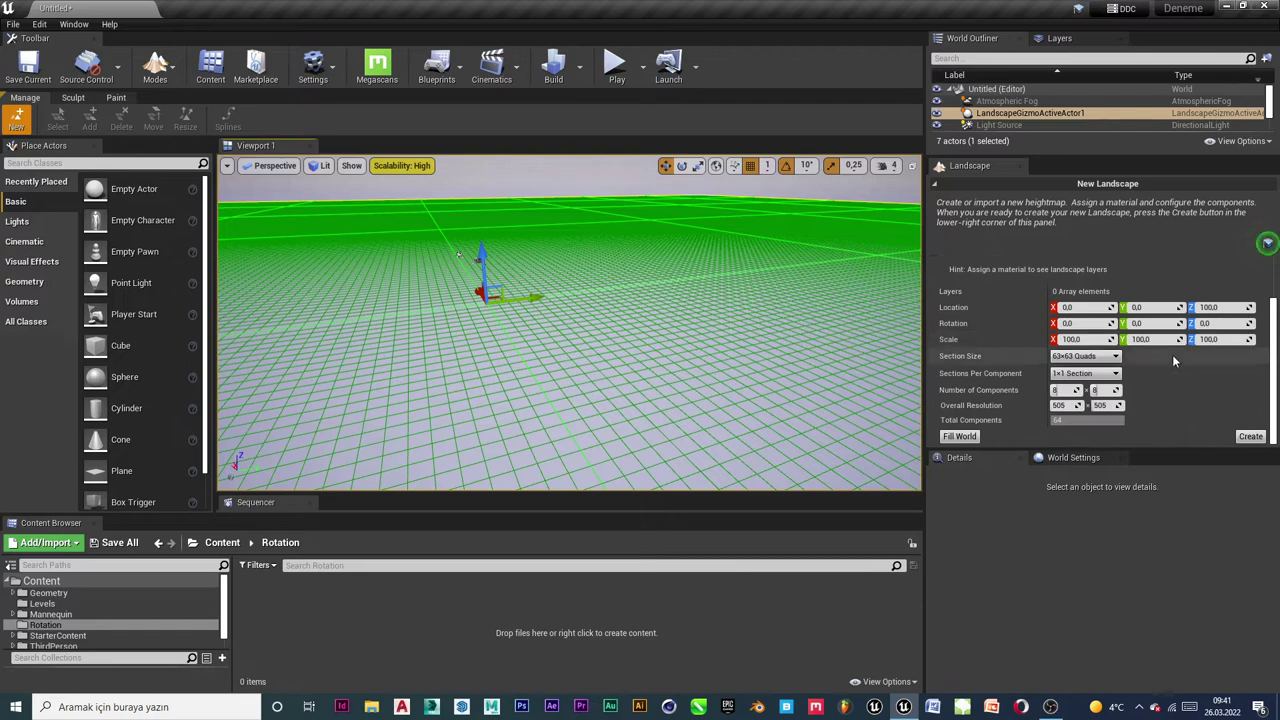
left_click(1250, 436)
mouse_move(570, 330)
right_mouse_down()
mouse_move(570, 300)
mouse_move(520, 470)
right_mouse_up()
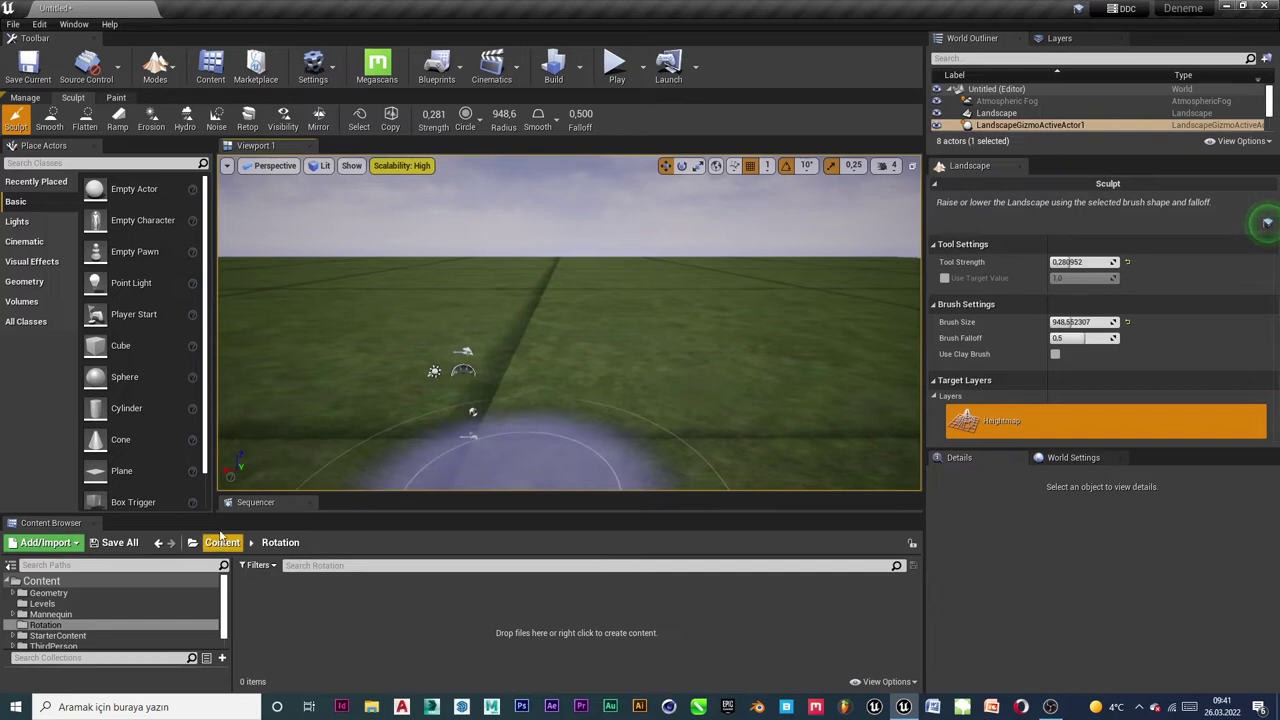
Return to Select mode and recentre the viewport on the actors
left_click(155, 67)
left_click(175, 97)
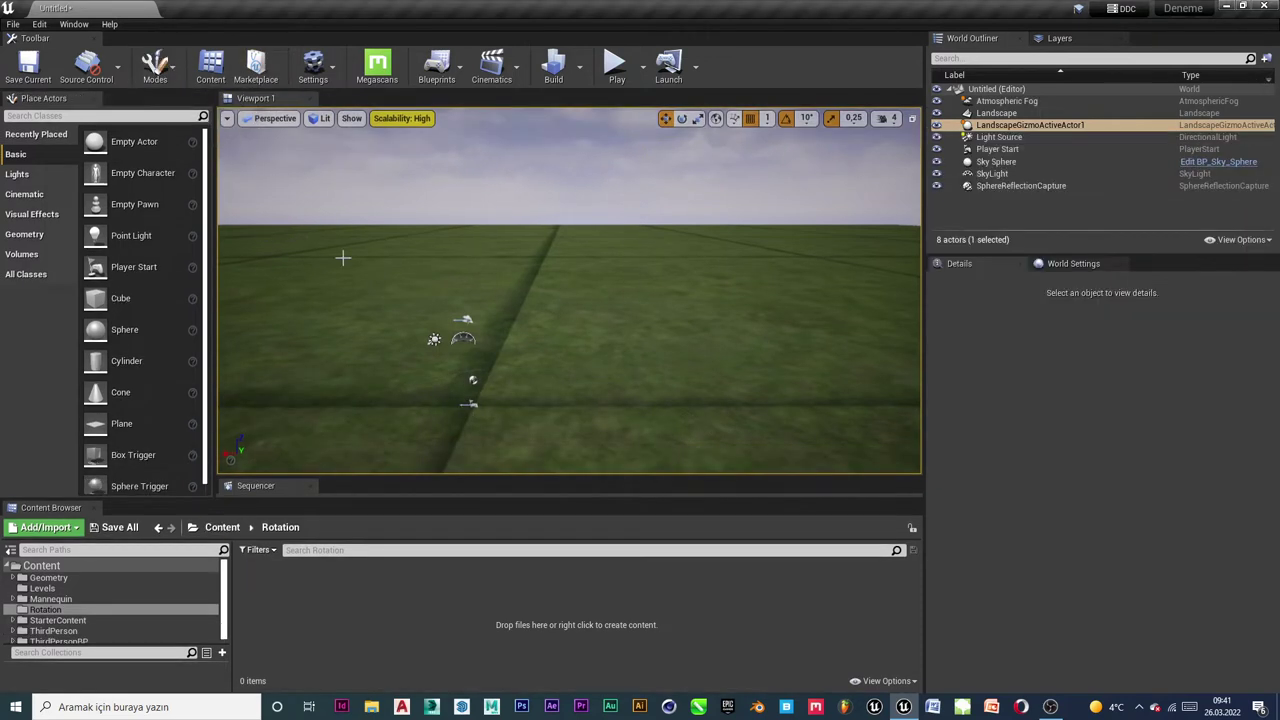
right_click_drag(535, 439, 450, 460)
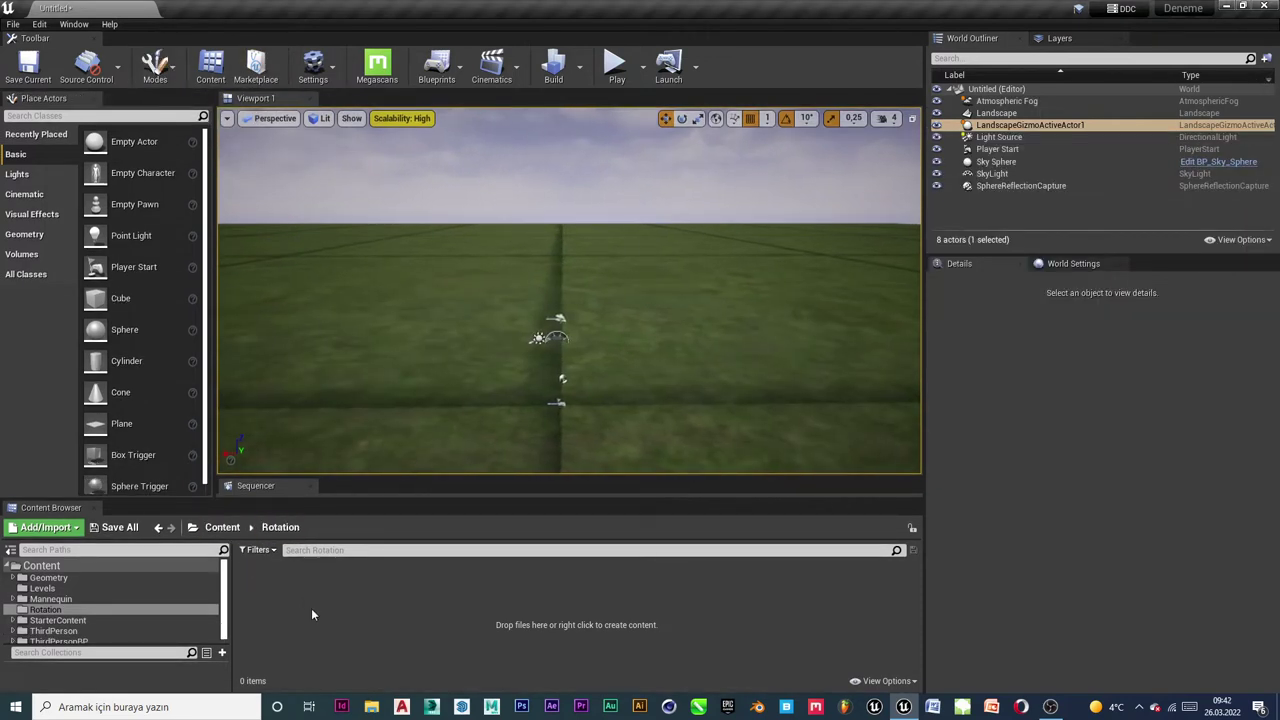
right_click(340, 625)
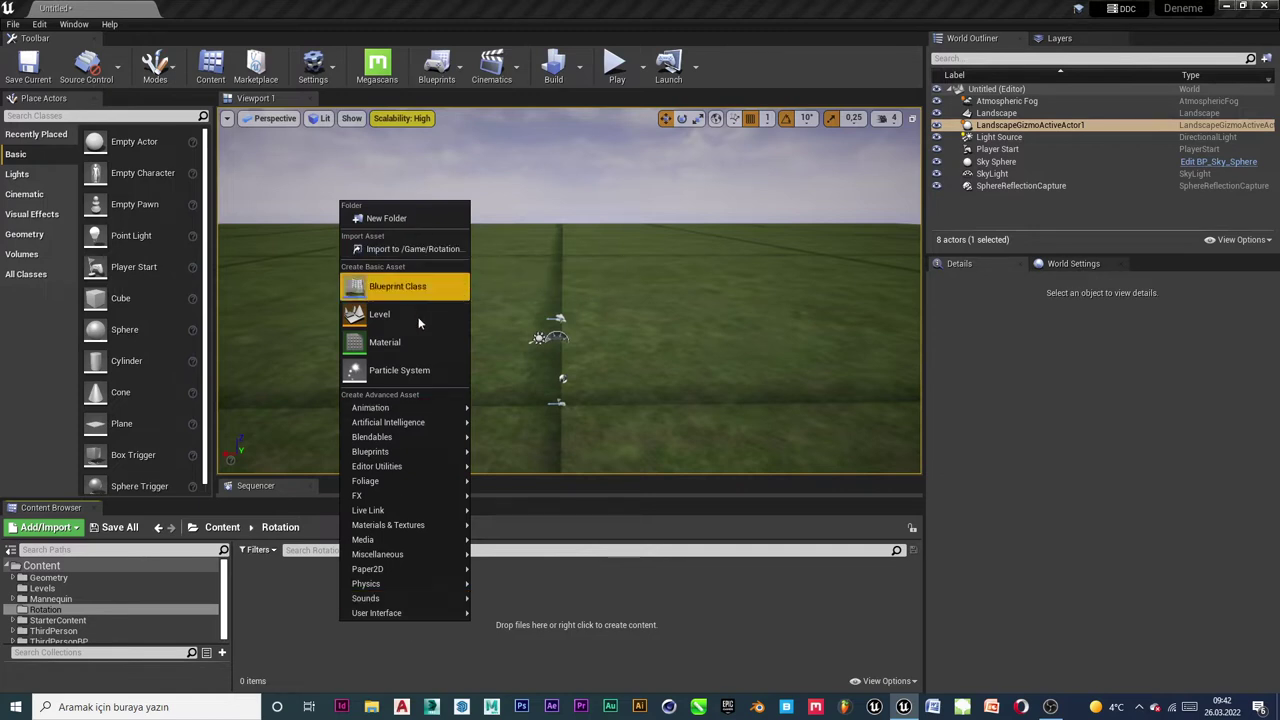
left_click(738, 622)
mouse_move(720, 440)
right_mouse_down()
mouse_move(700, 445)
mouse_move(720, 400)
right_mouse_up()
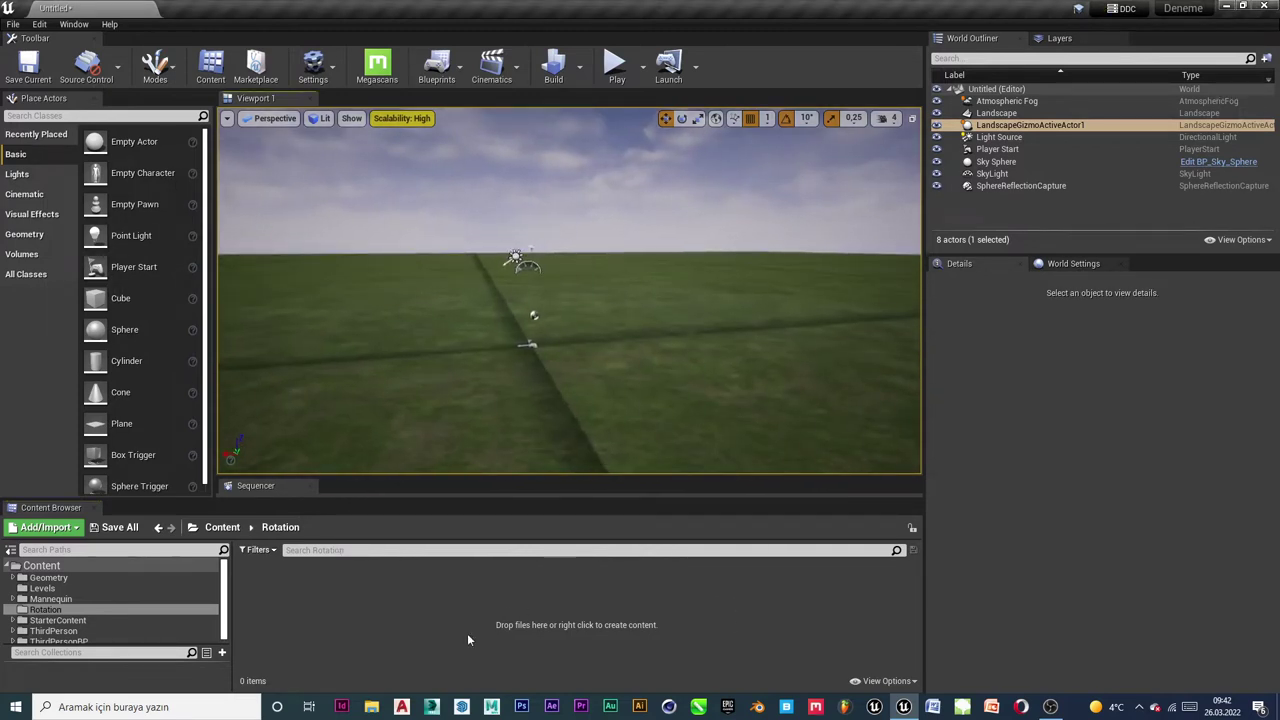
Start a Blueprint Class from the Content Browser, cancel the parent picker, and show Build options
right_click(409, 638)
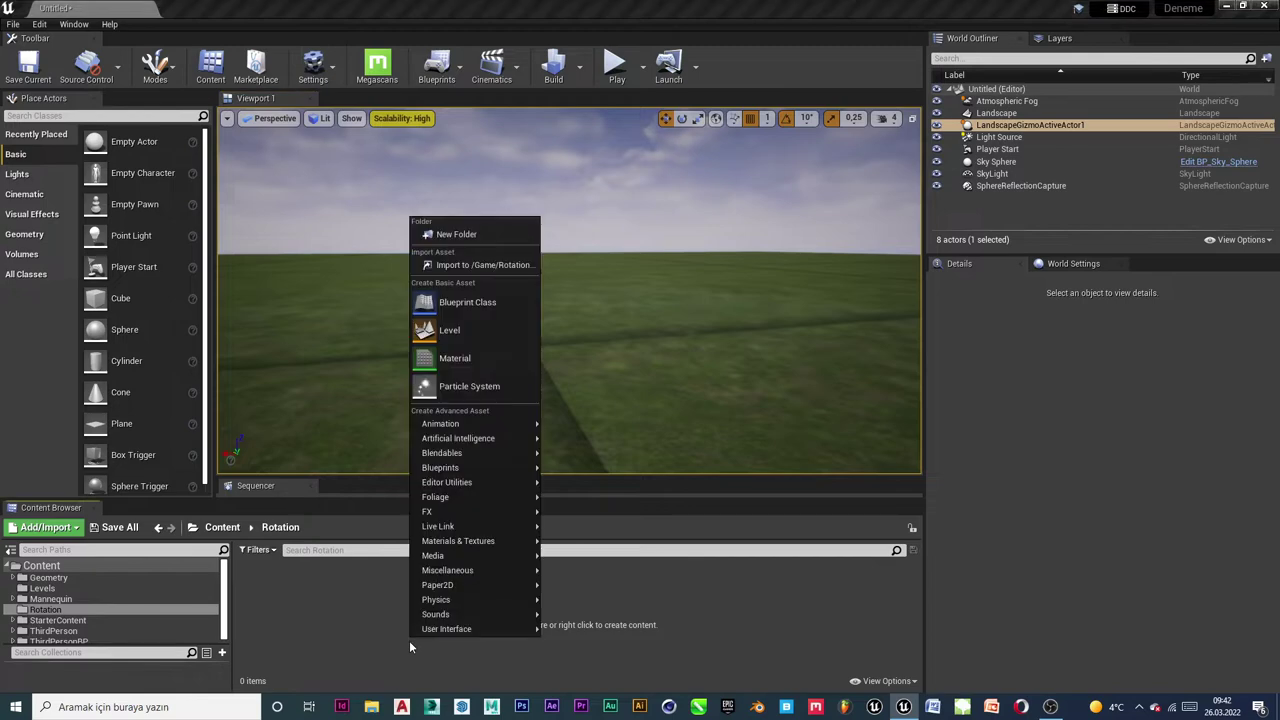
left_click(466, 301)
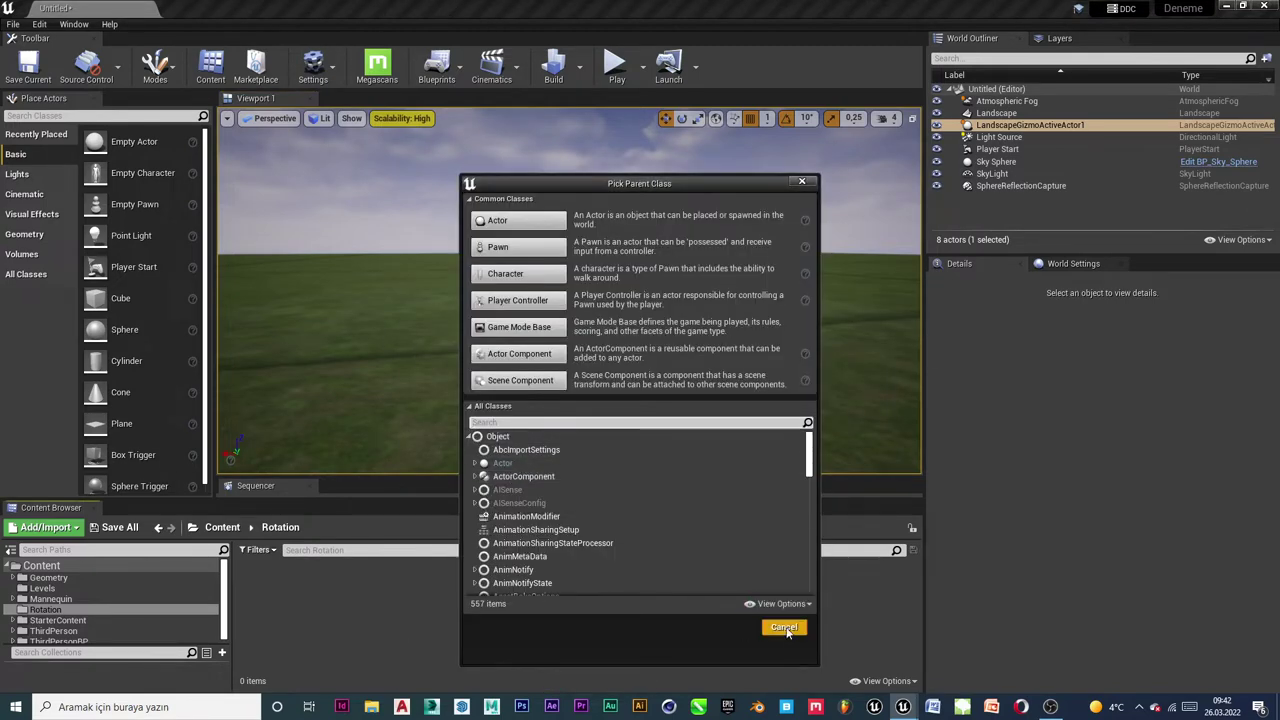
left_click(785, 628)
left_click(580, 66)
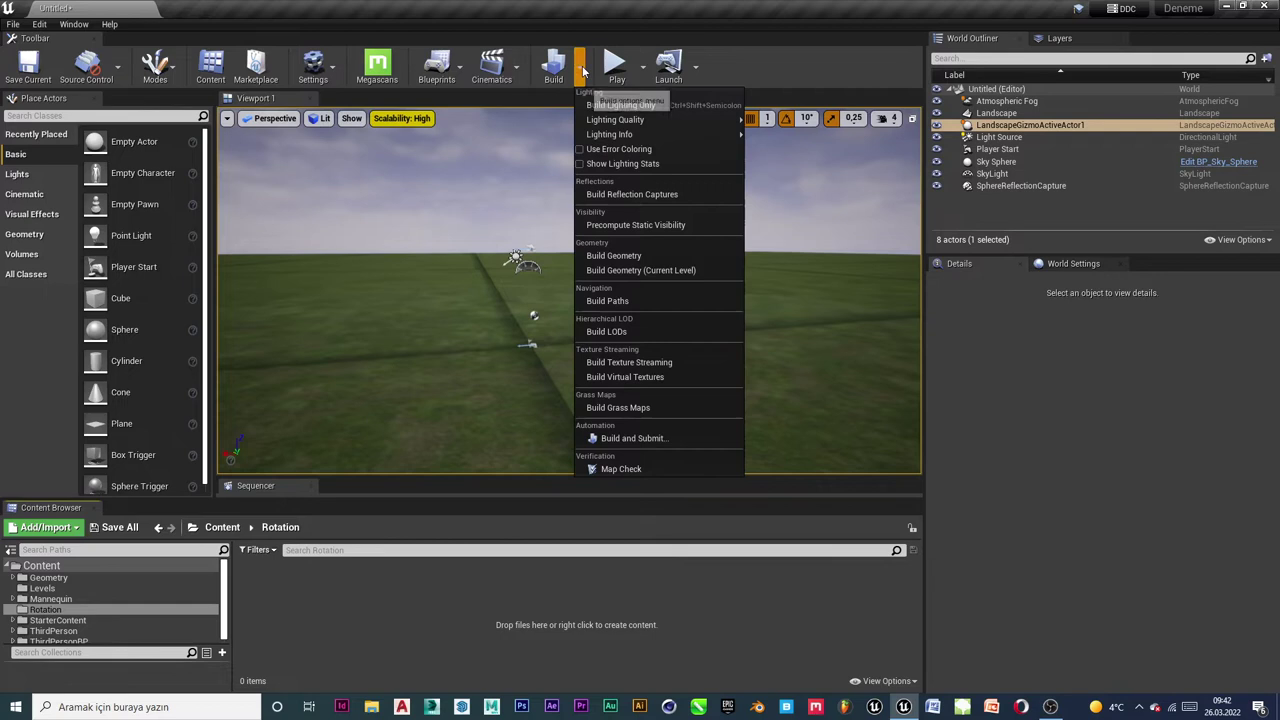
Choose Build Lighting Only from the Build menu
left_click(620, 105)
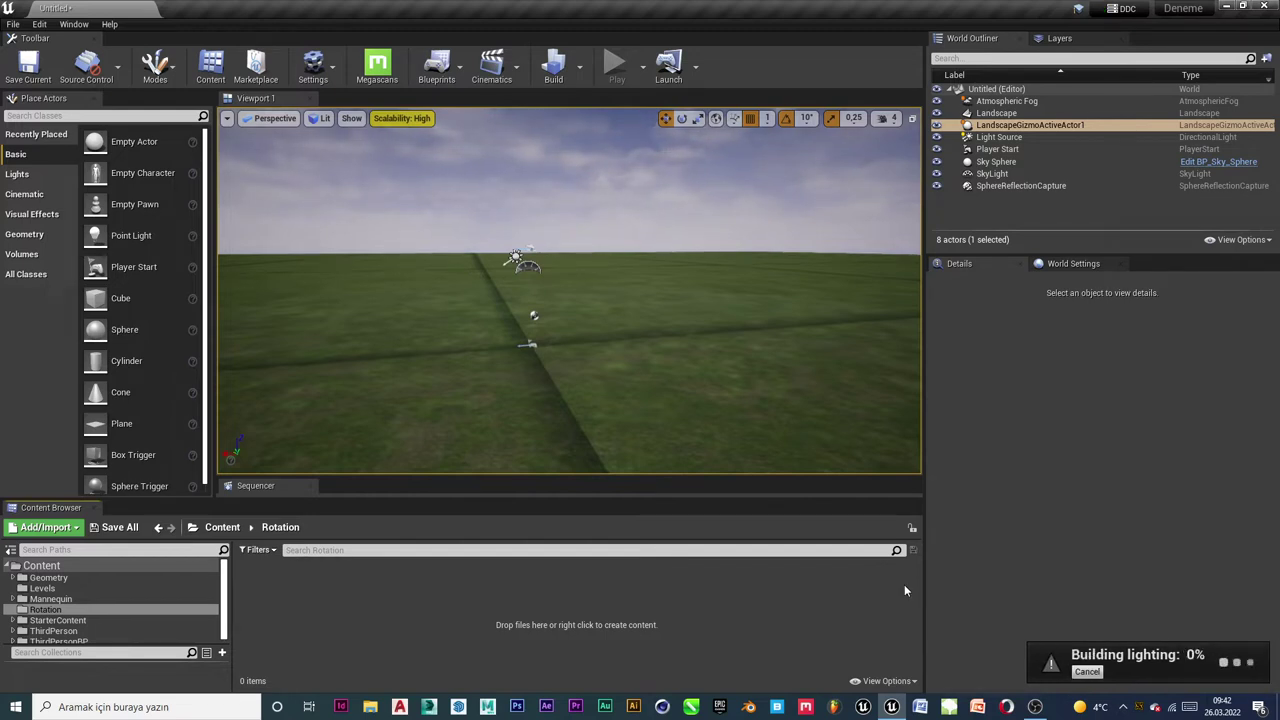
Switch to the recorder window and back to the editor while lighting finishes building
left_click(1034, 707)
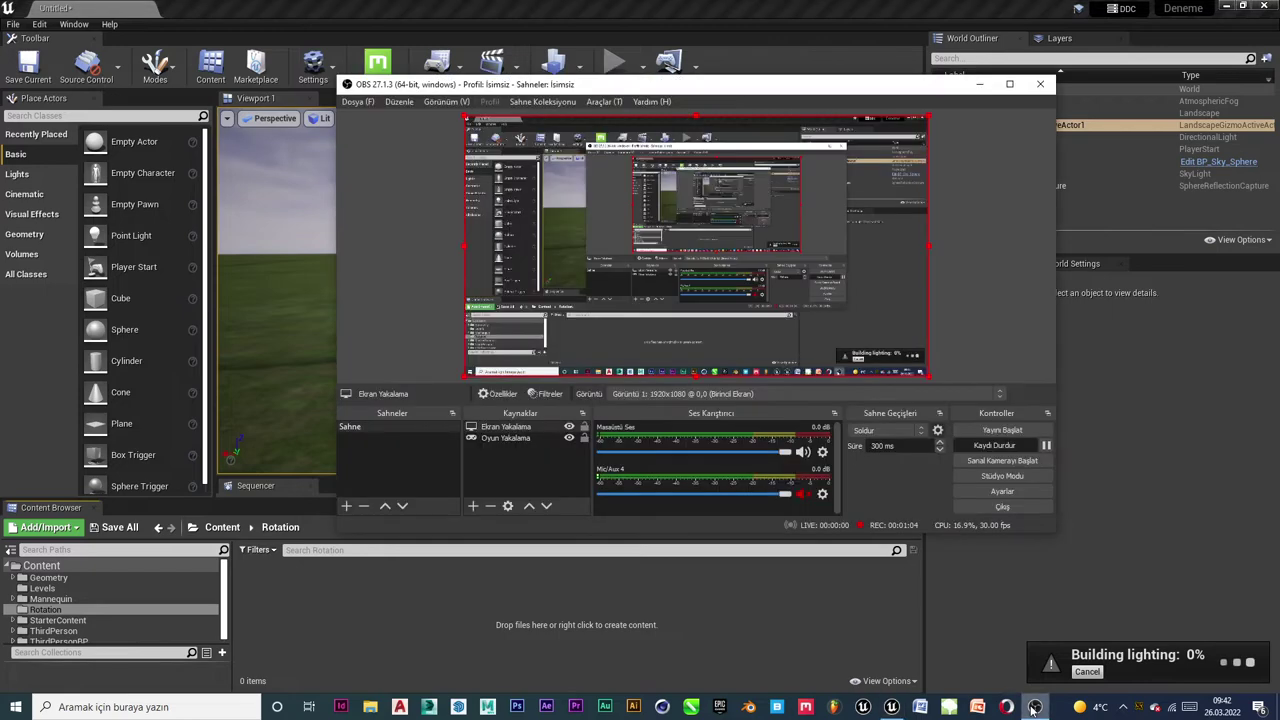
left_click(1034, 707)
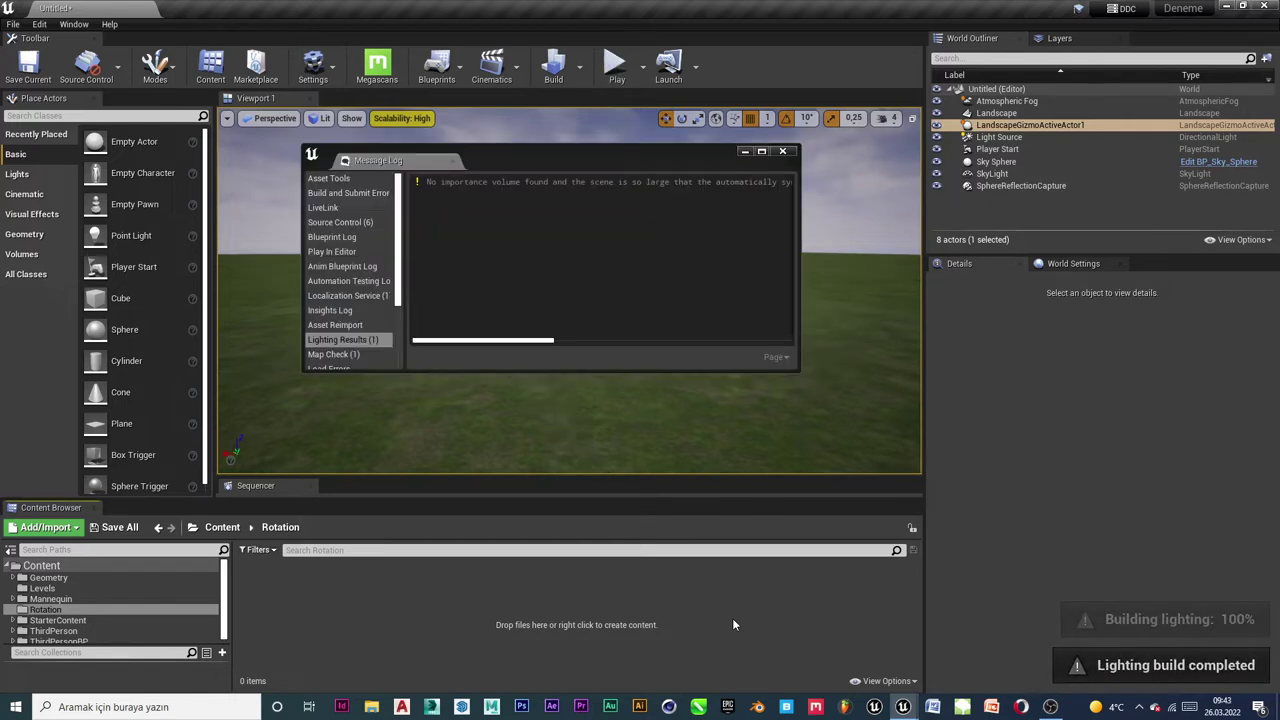
Close the Message Log and create an Actor Blueprint Class in the Rotation folder
left_click(783, 151)
mouse_move(666, 337)
right_mouse_down()
mouse_move(620, 337)
mouse_move(680, 300)
mouse_move(485, 595)
right_mouse_up()
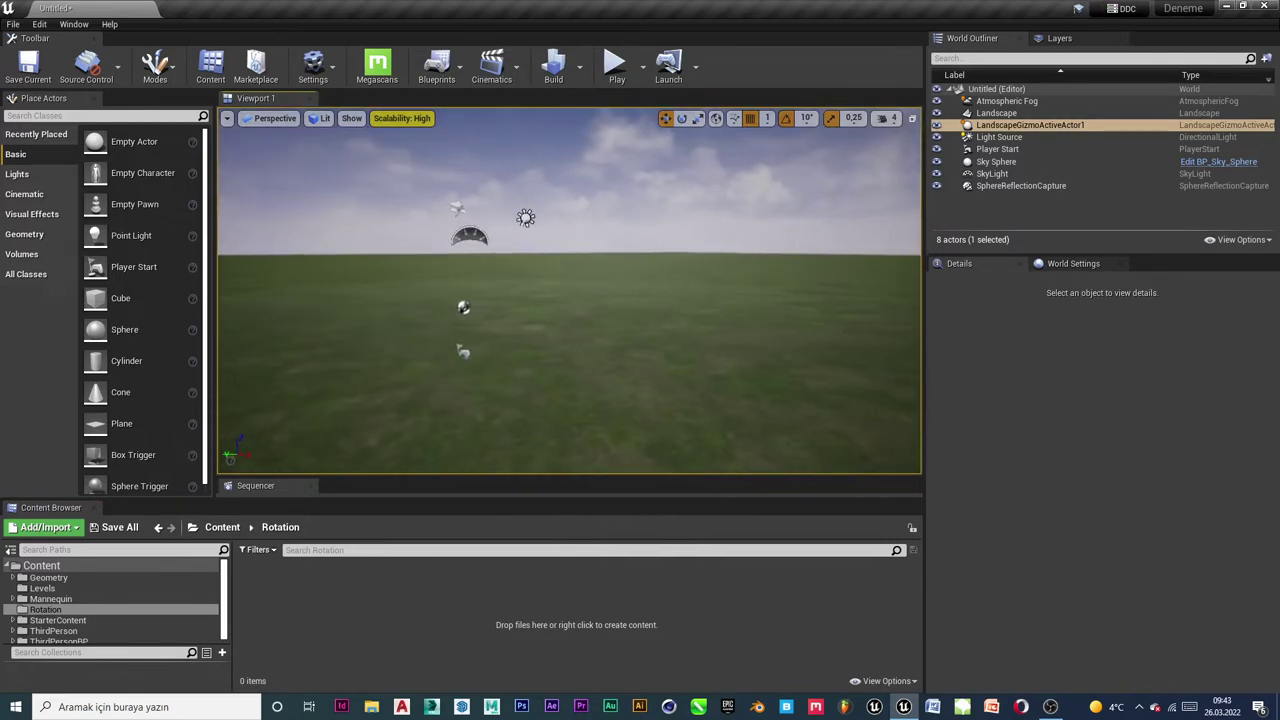
right_click(336, 582)
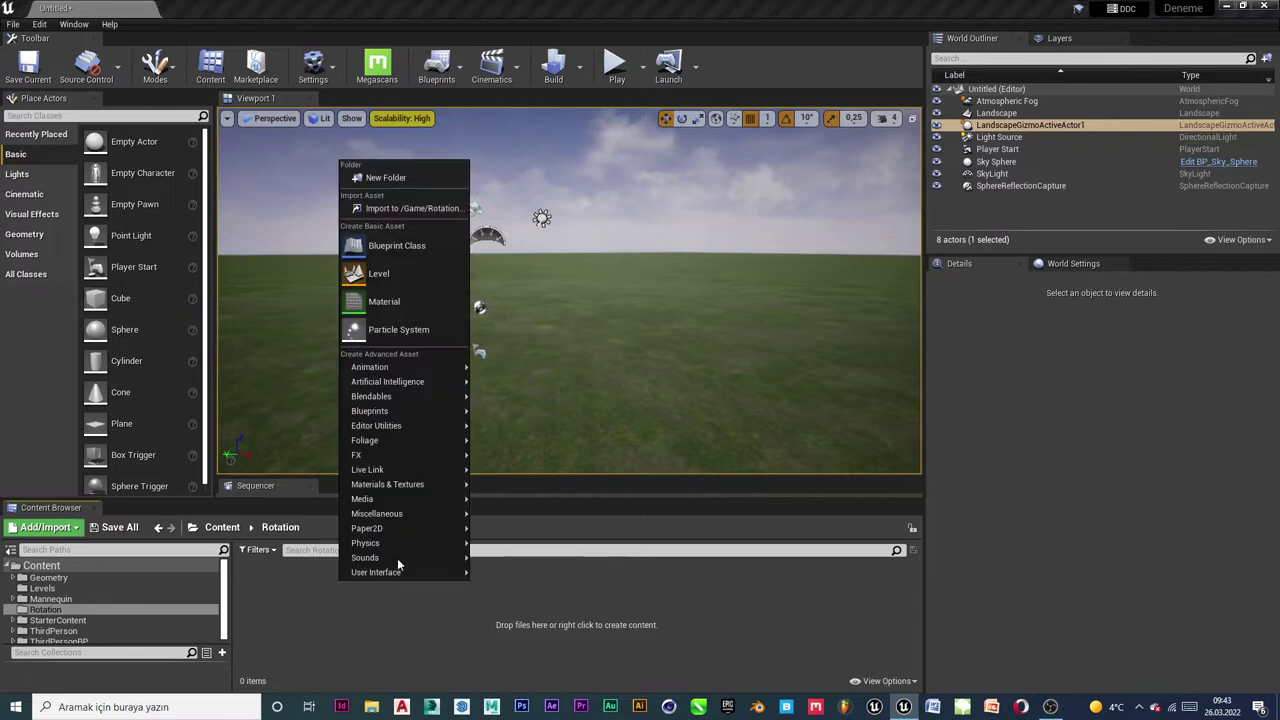
left_click(412, 252)
left_click(498, 220)
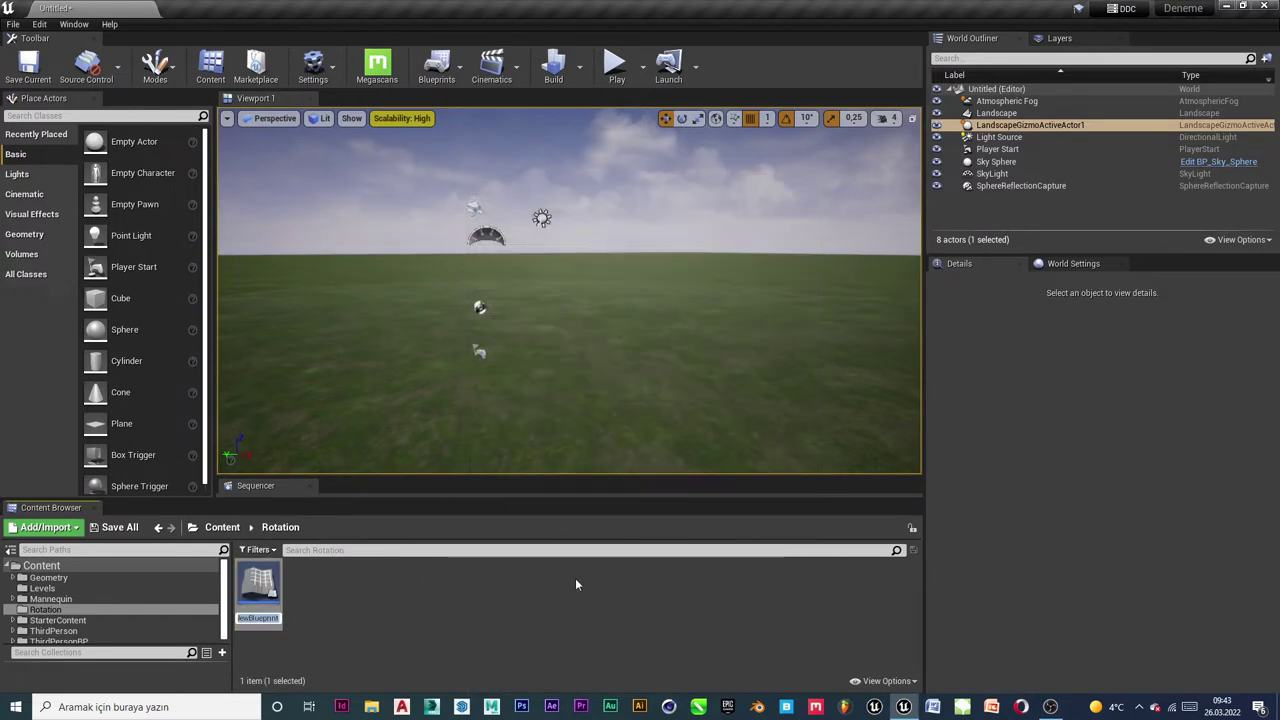
Name the new Blueprint BP_Mesh and open it in the Blueprint Editor
key("Caps_Lock")
type("BP_")
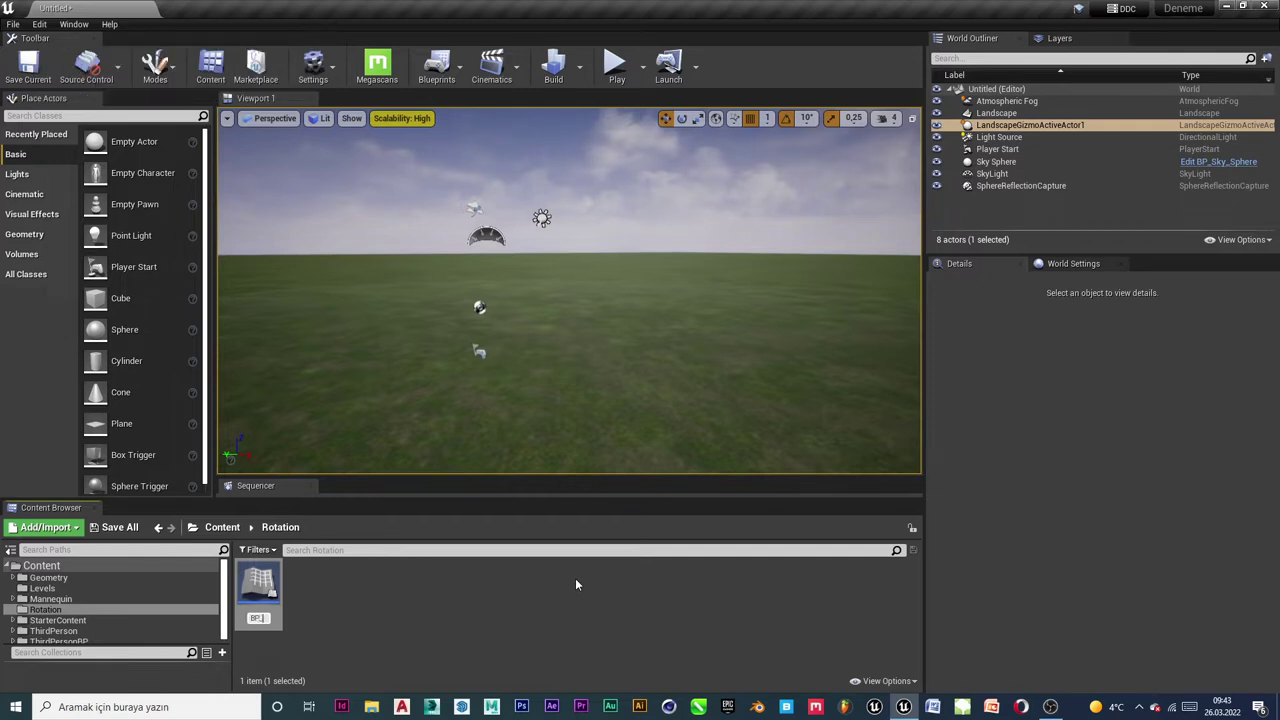
key("Caps_Lock")
type("m")
key("Caps_Lock")
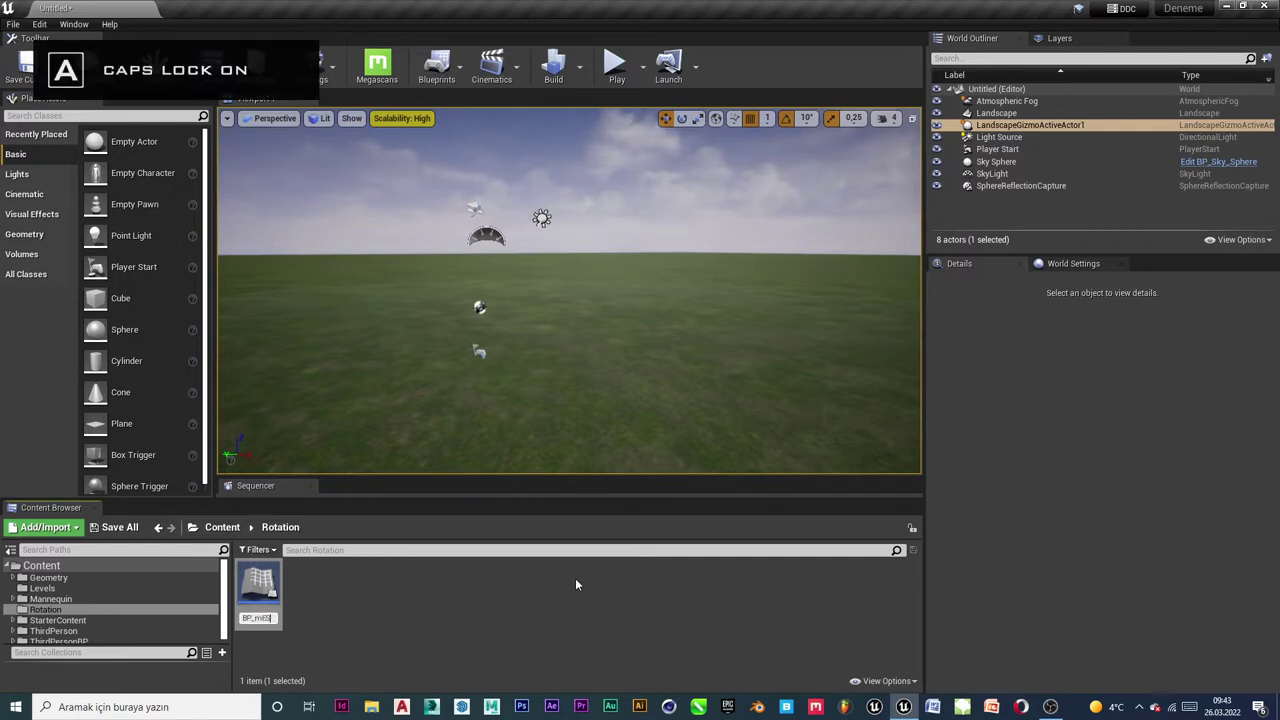
key("BackSpace")
key("BackSpace")
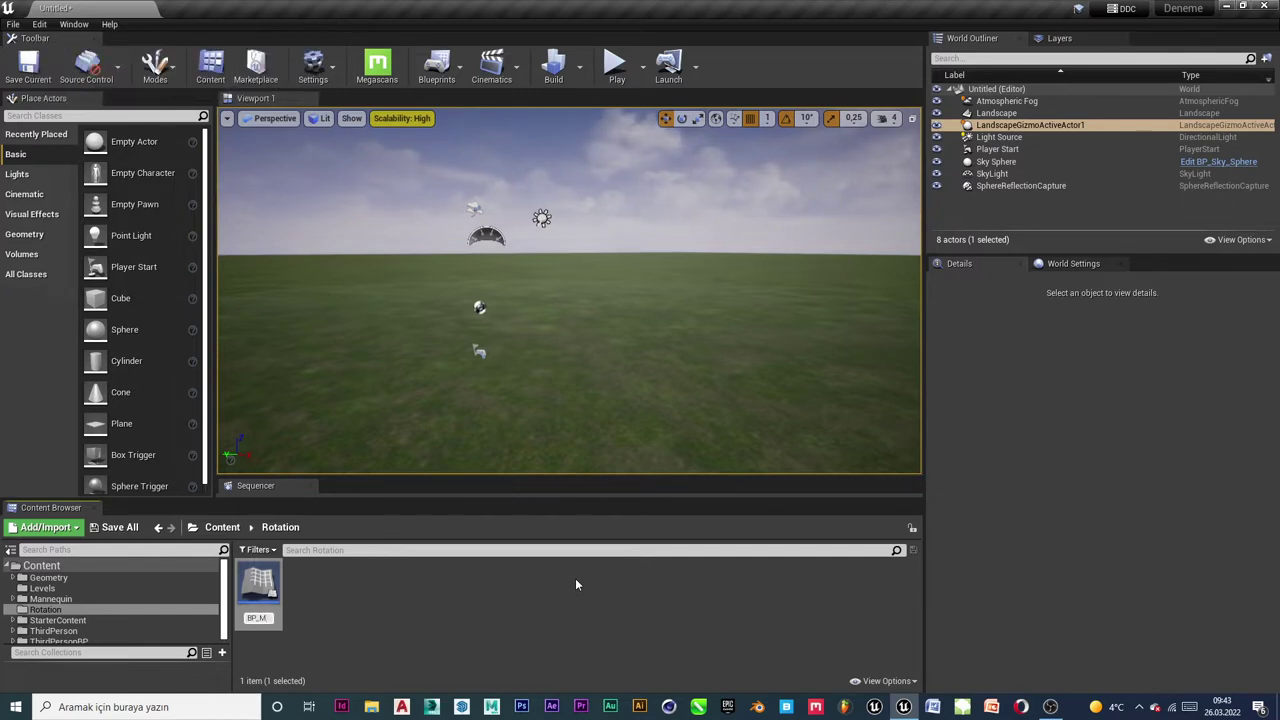
key("Caps_Lock")
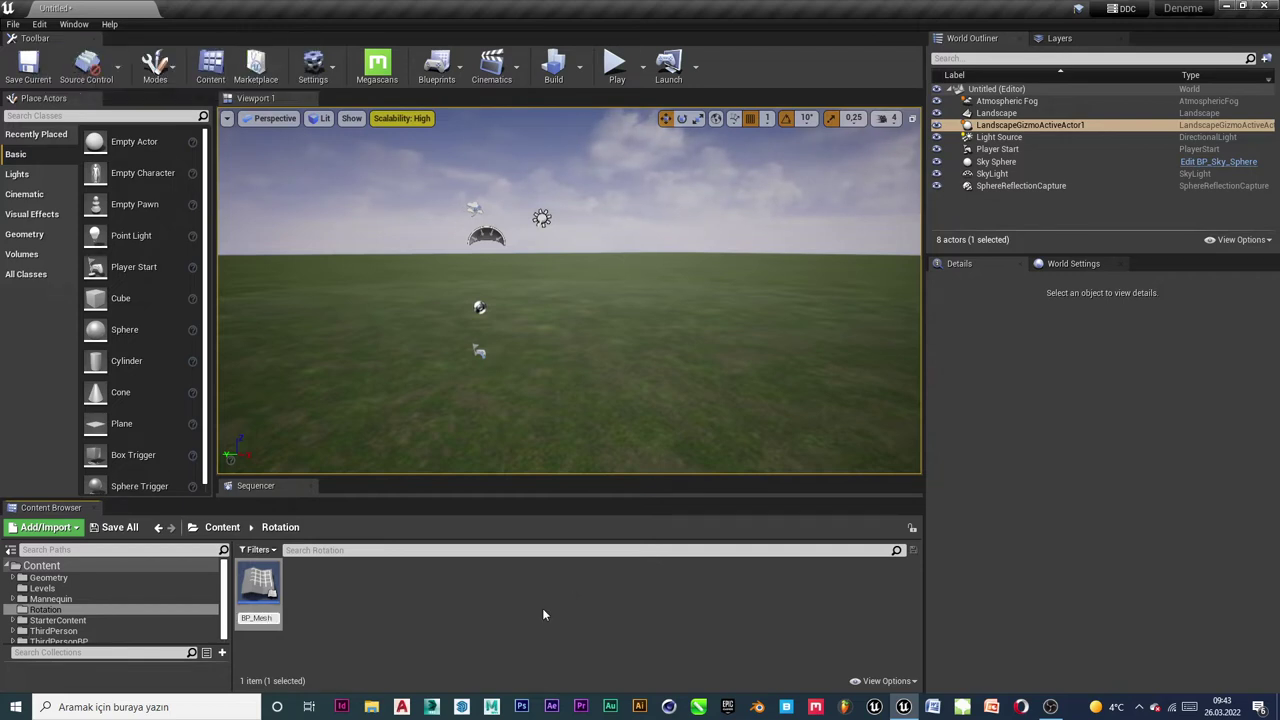
key("Return")
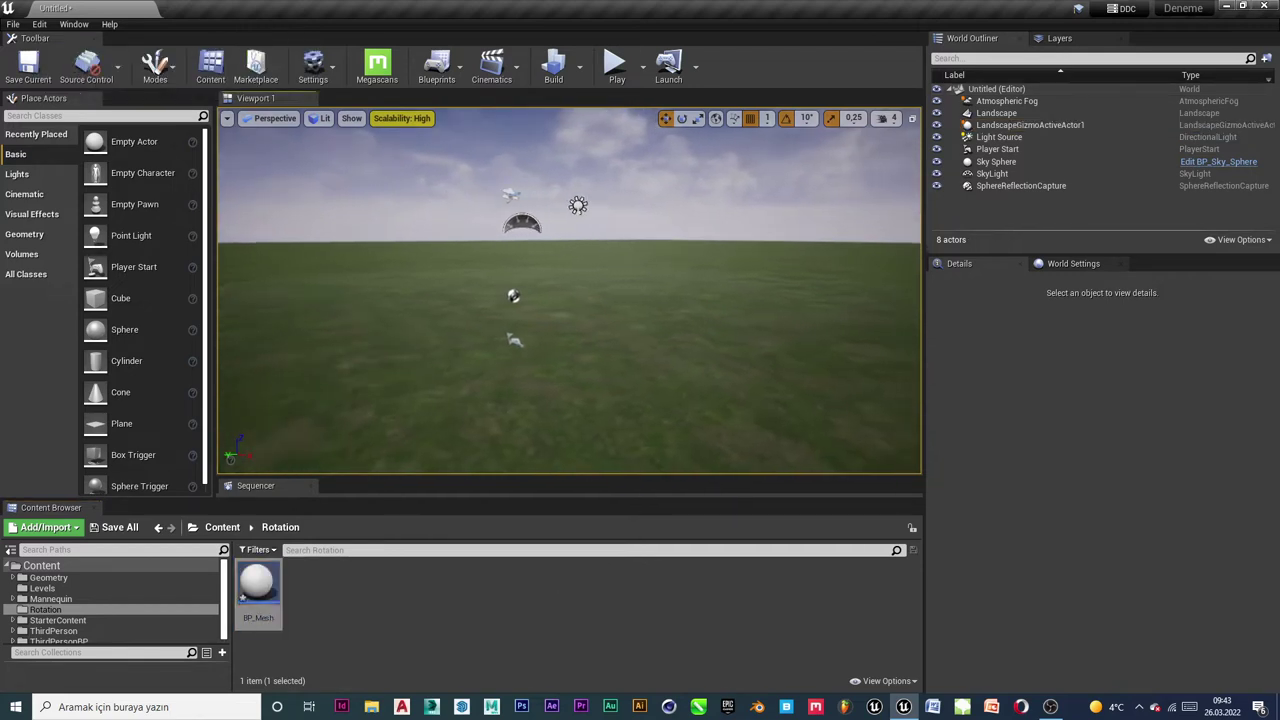
double_click(272, 590)
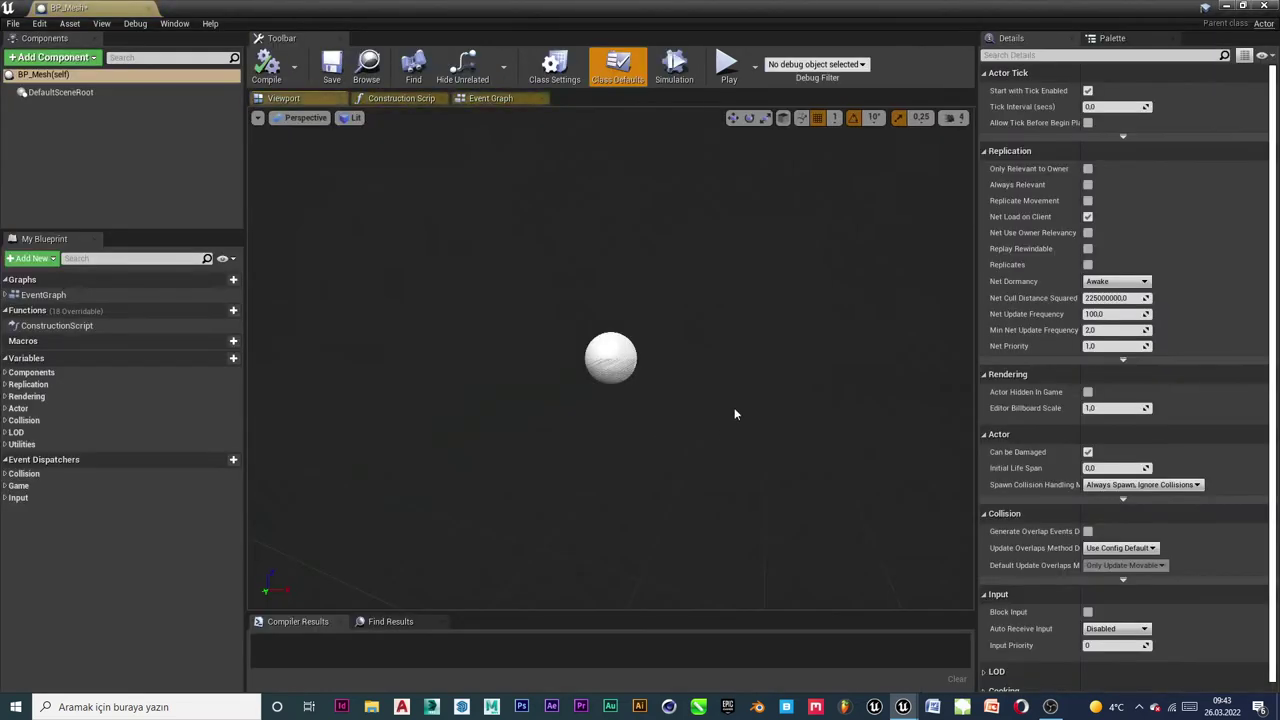
Add a Skeletal Mesh component, keeping the default name SkeletalMesh
left_click(55, 74)
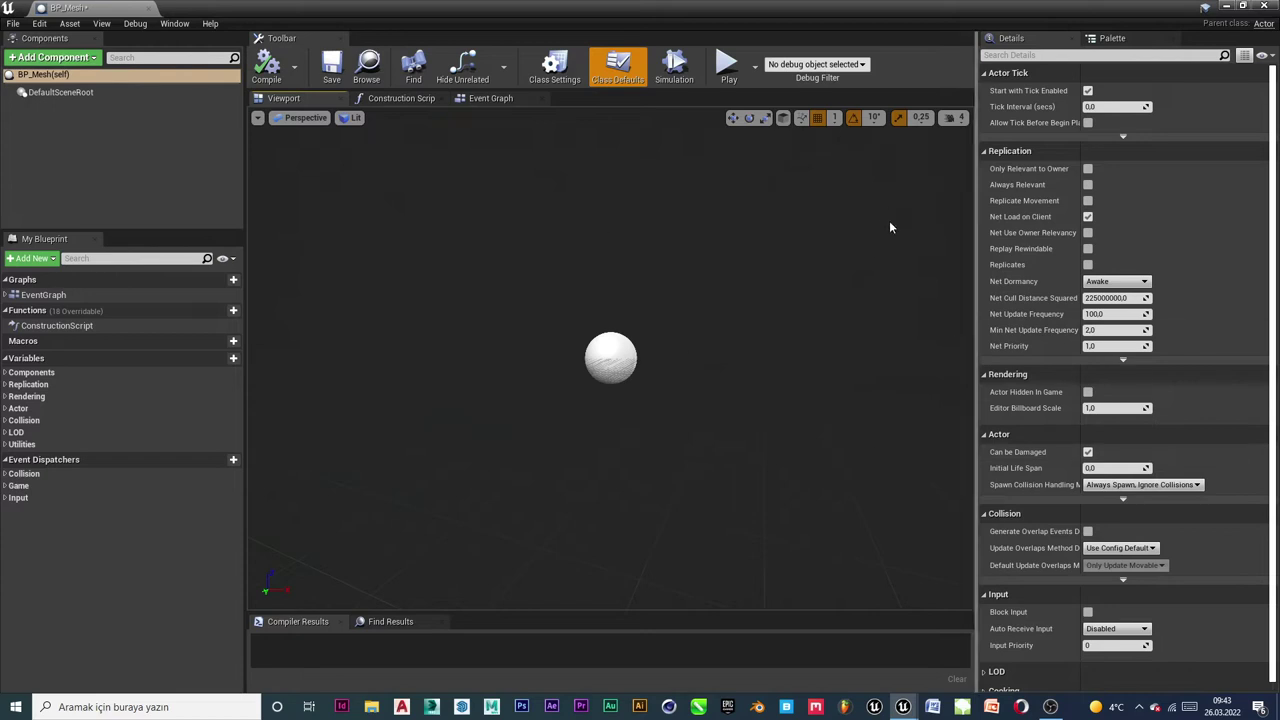
left_click(60, 57)
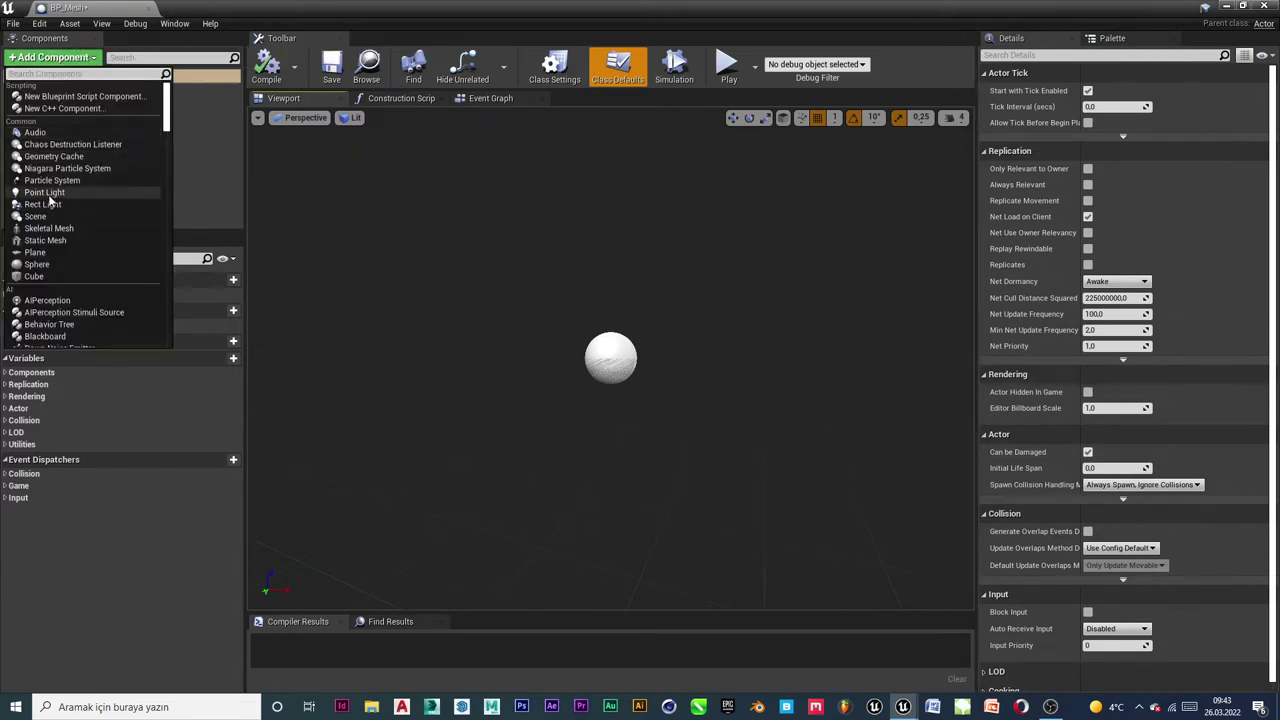
left_click(60, 230)
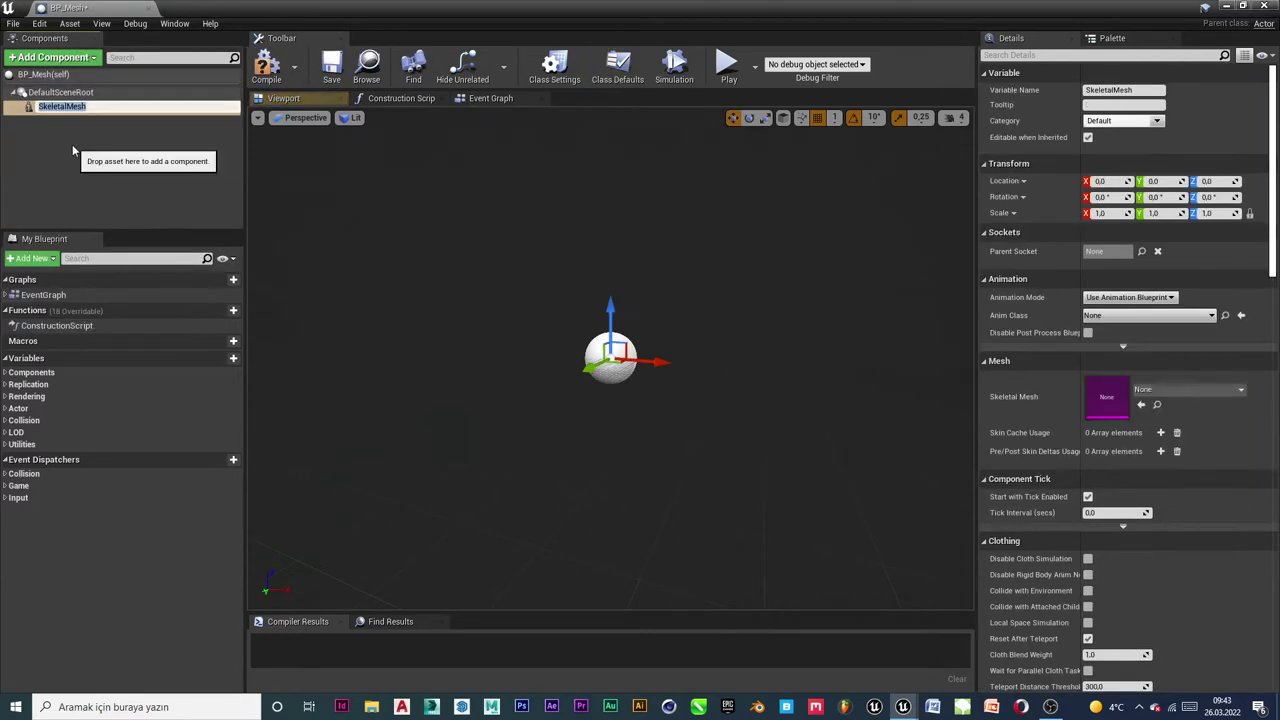
left_click(83, 158)
left_click(57, 105)
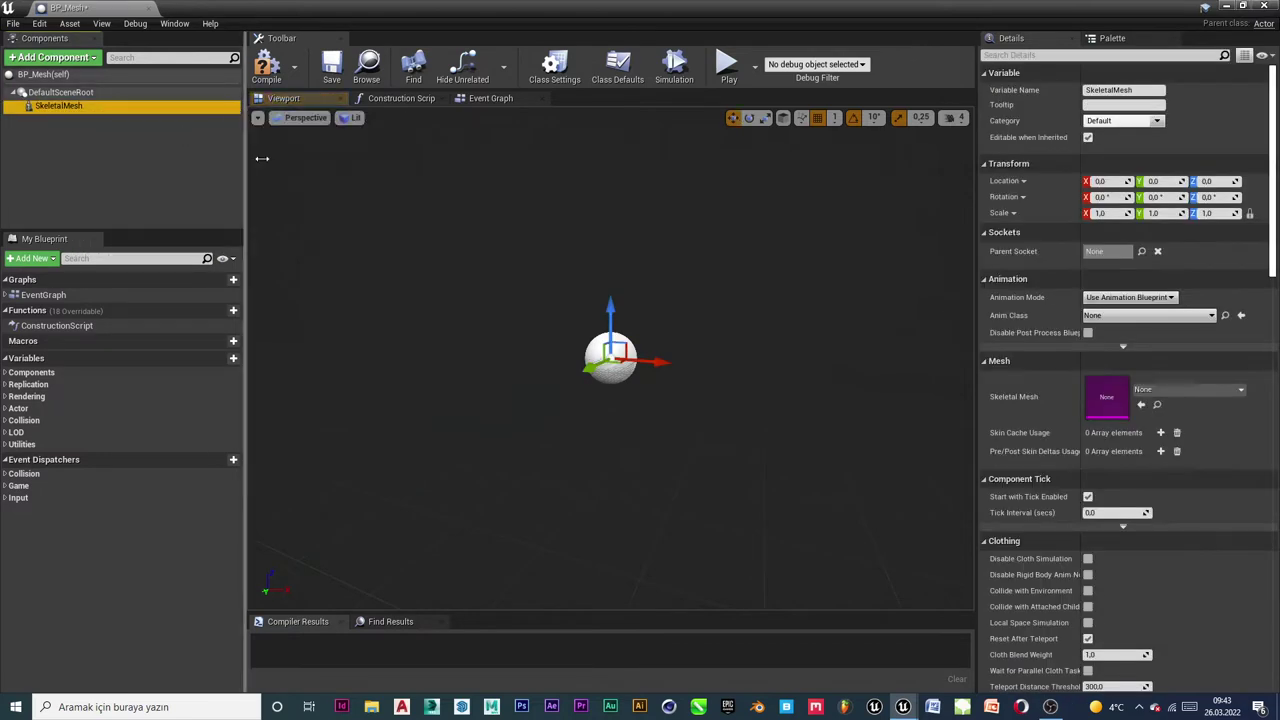
left_click(110, 152)
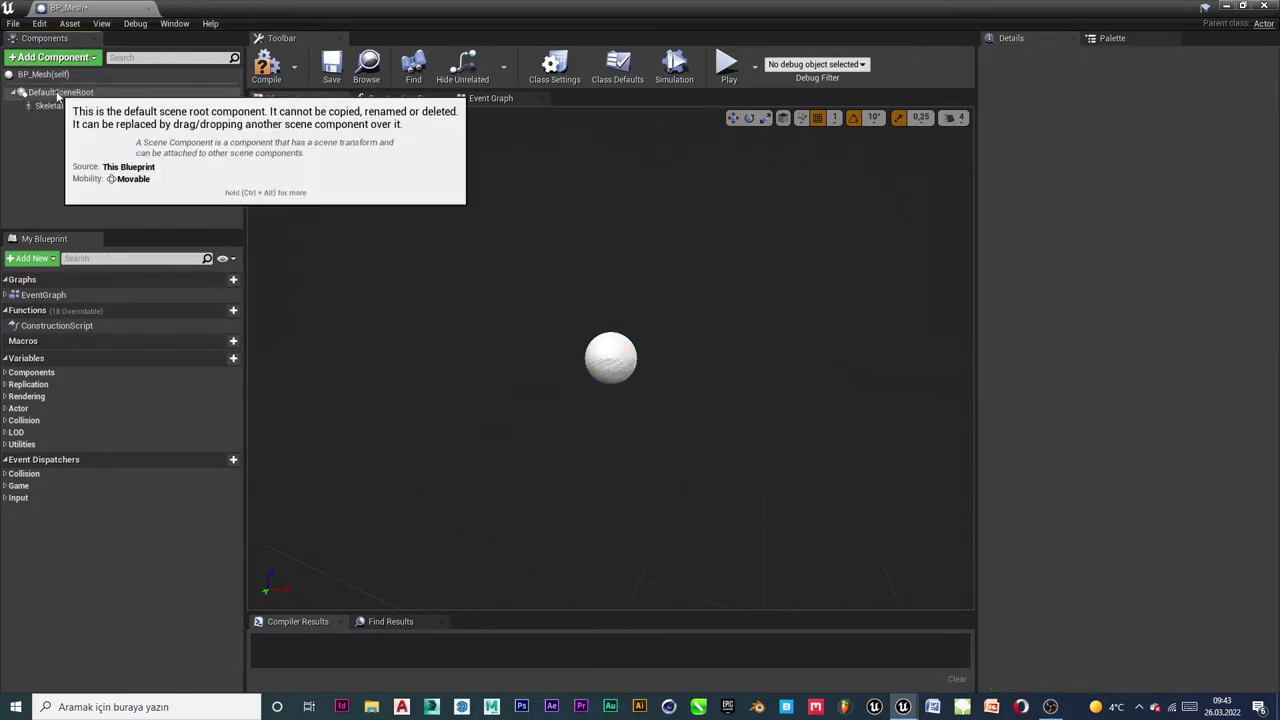
Set the SkeletalMesh component's Skeletal Mesh to SK_Mannequin
left_click(60, 106)
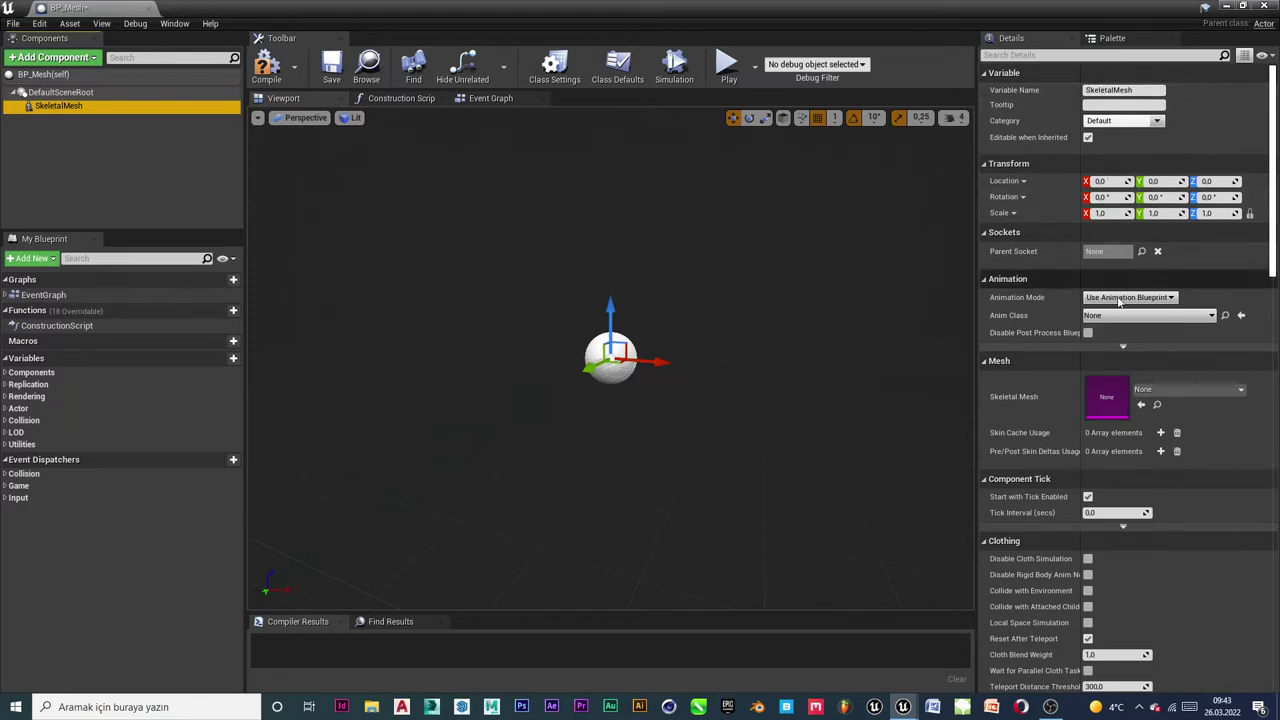
left_click(1175, 390)
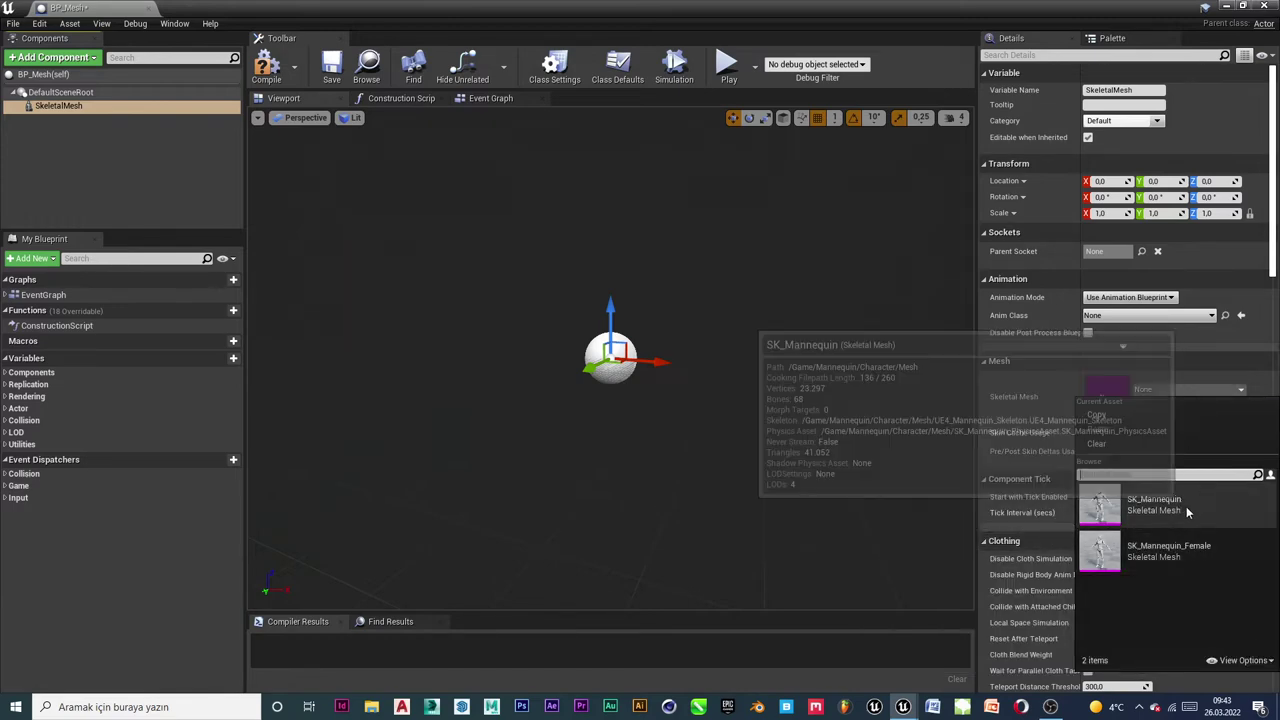
left_click(1186, 506)
scroll(704, 310, "down", 5)
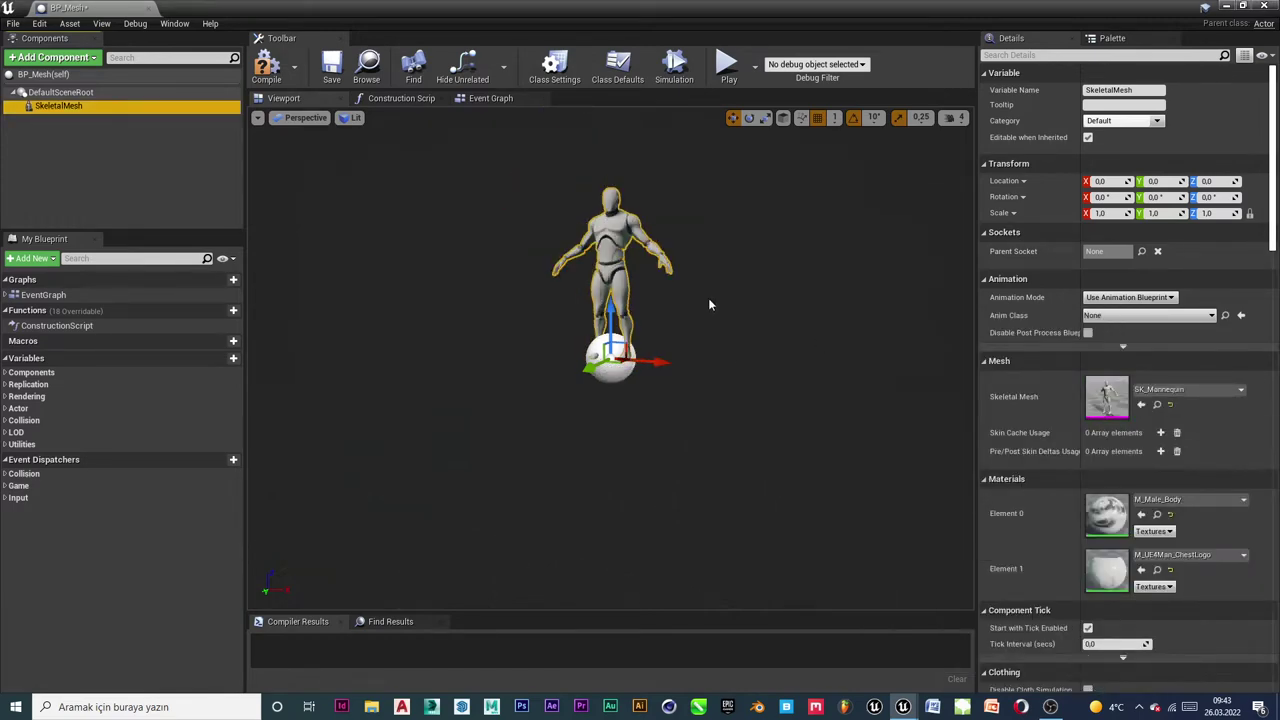
Set Animation Mode to Use Animation Asset with ThirdPersonIdle as the Anim to Play
scroll(624, 180, "up", 2)
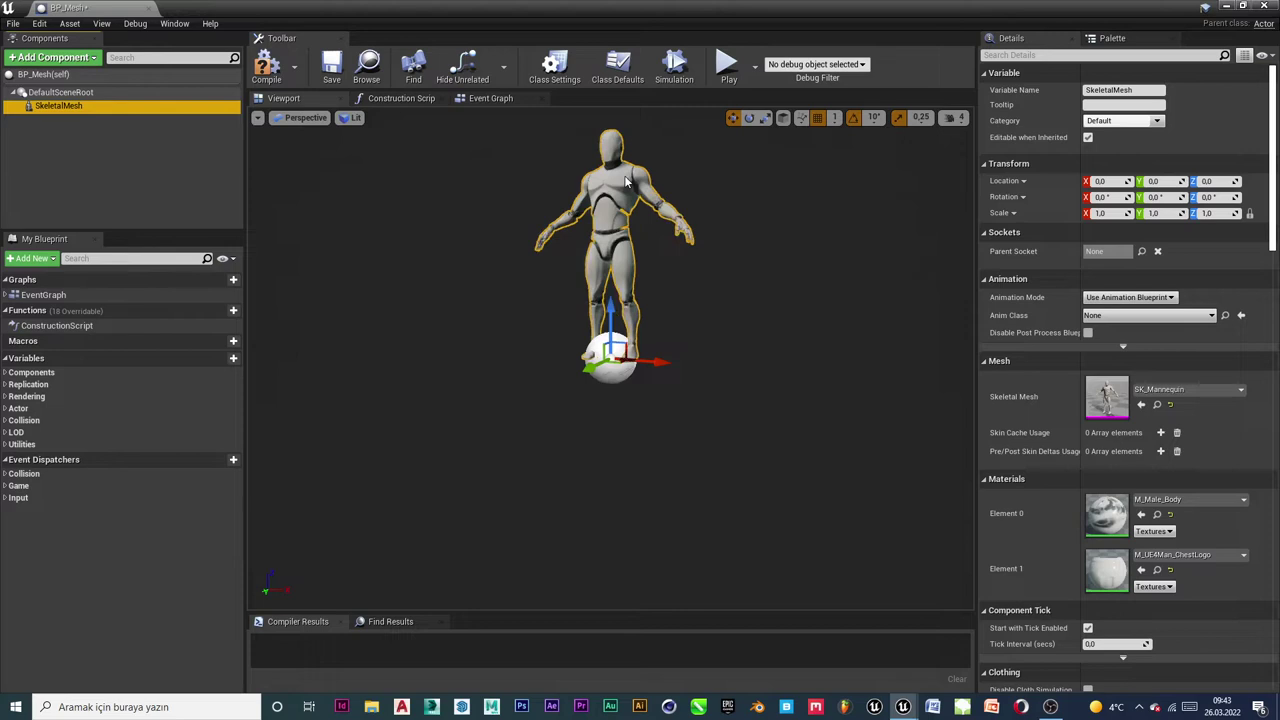
left_click(1136, 297)
left_click(1145, 317)
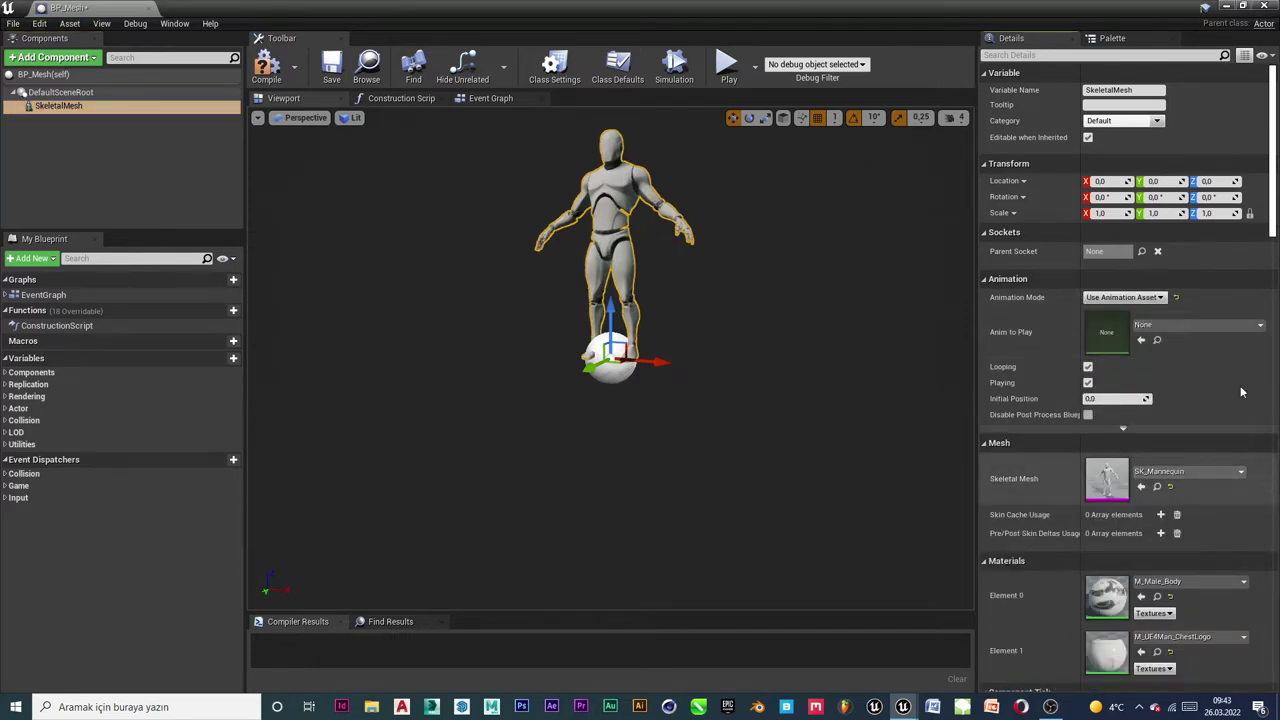
left_click(1196, 323)
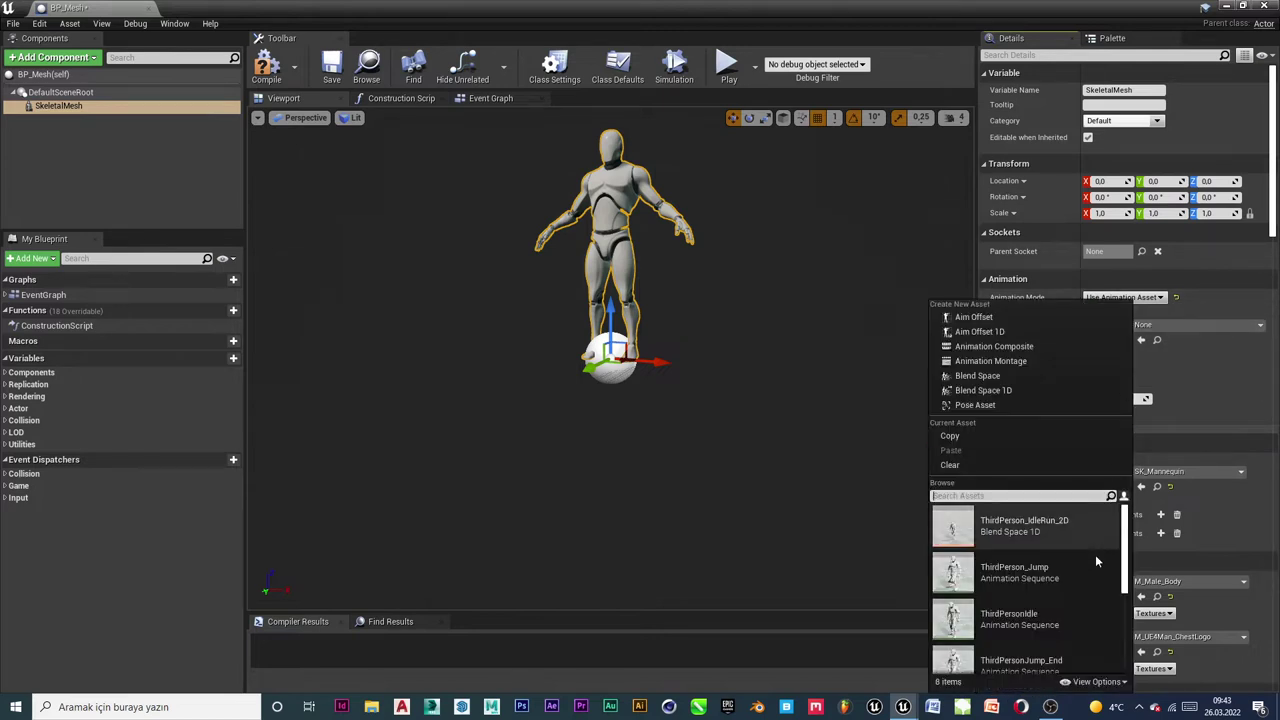
left_click(1055, 608)
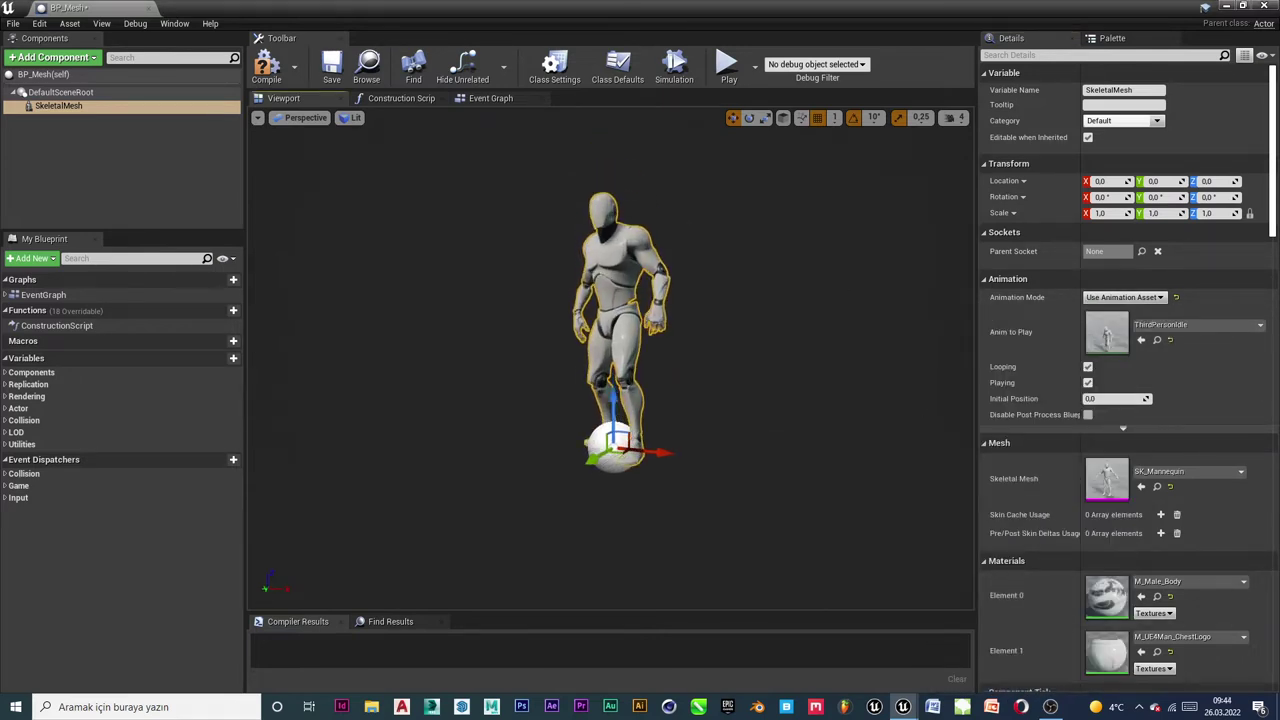
Toggle Animation Mode briefly, ending back on Use Animation Asset playing ThirdPersonIdle
scroll(610, 350, "up", 5)
scroll(610, 350, "down", 3)
scroll(610, 350, "up", 2)
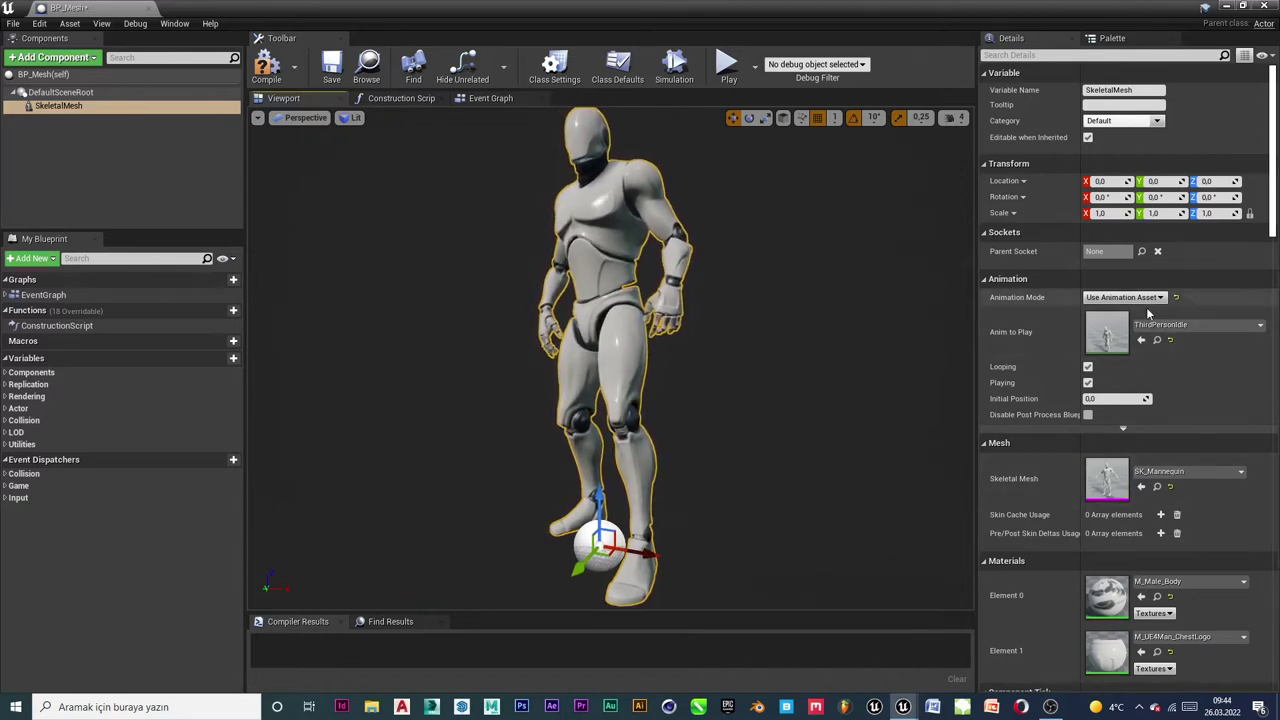
left_click(1095, 298)
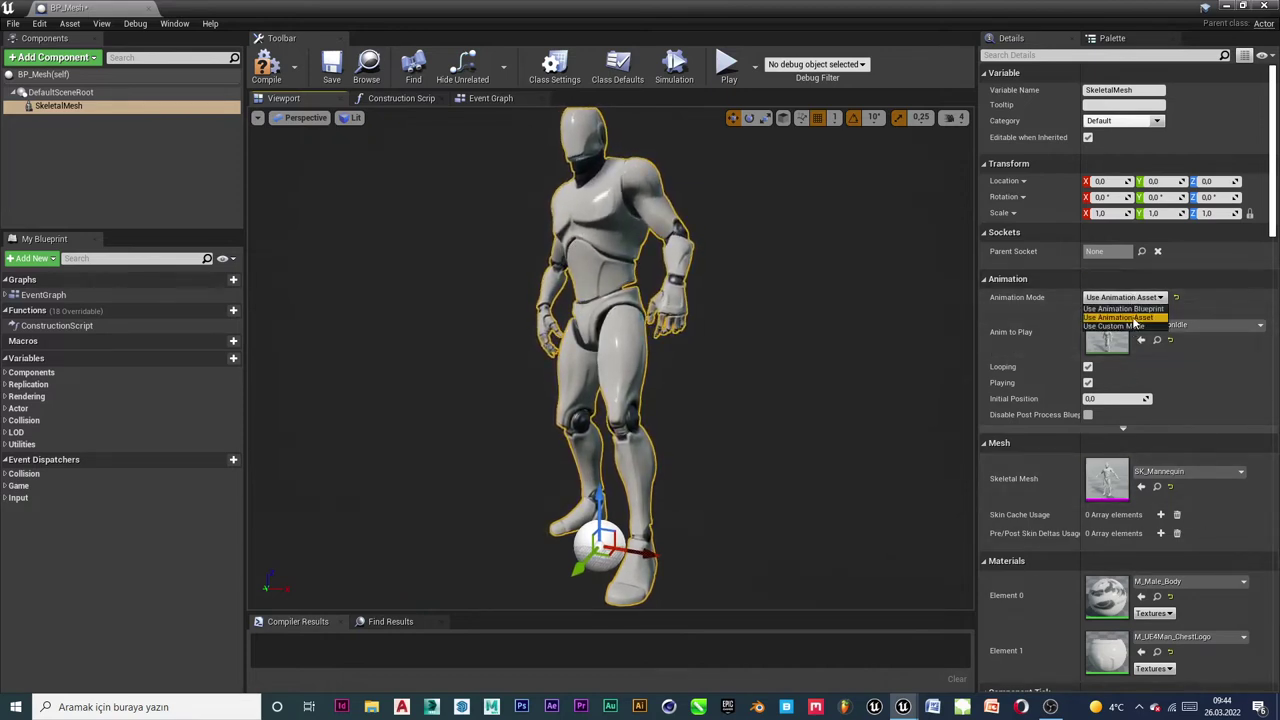
left_click(1135, 318)
left_click(1125, 297)
left_click(1122, 309)
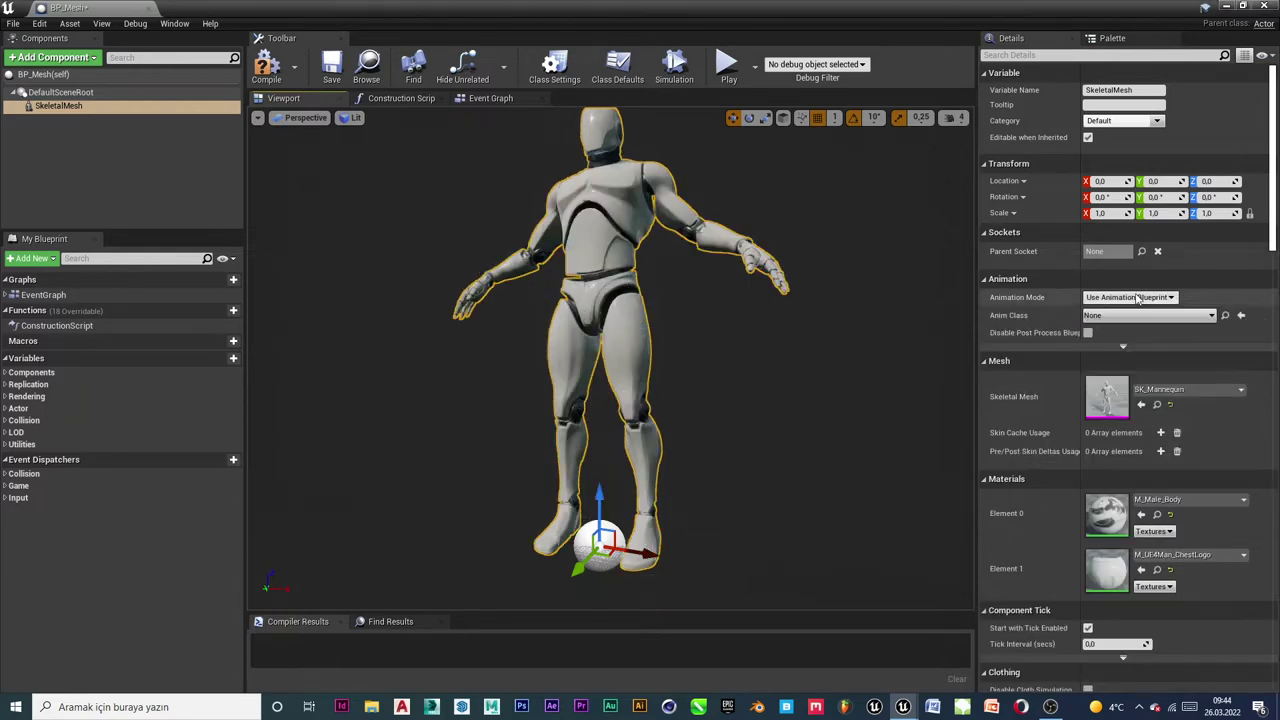
left_click(1128, 297)
left_click(1130, 317)
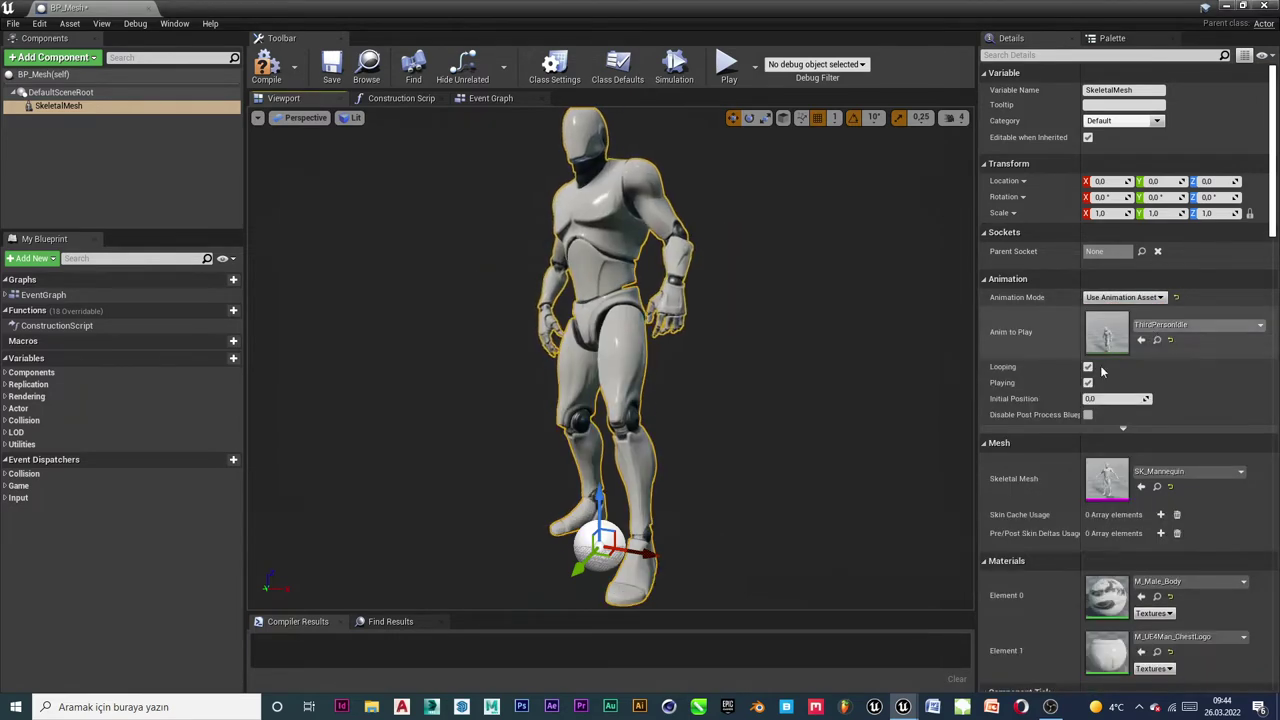
Drag SkeletalMesh onto DefaultSceneRoot to make it root, then compile BP_Mesh
left_click_drag(780, 324, 760, 400)
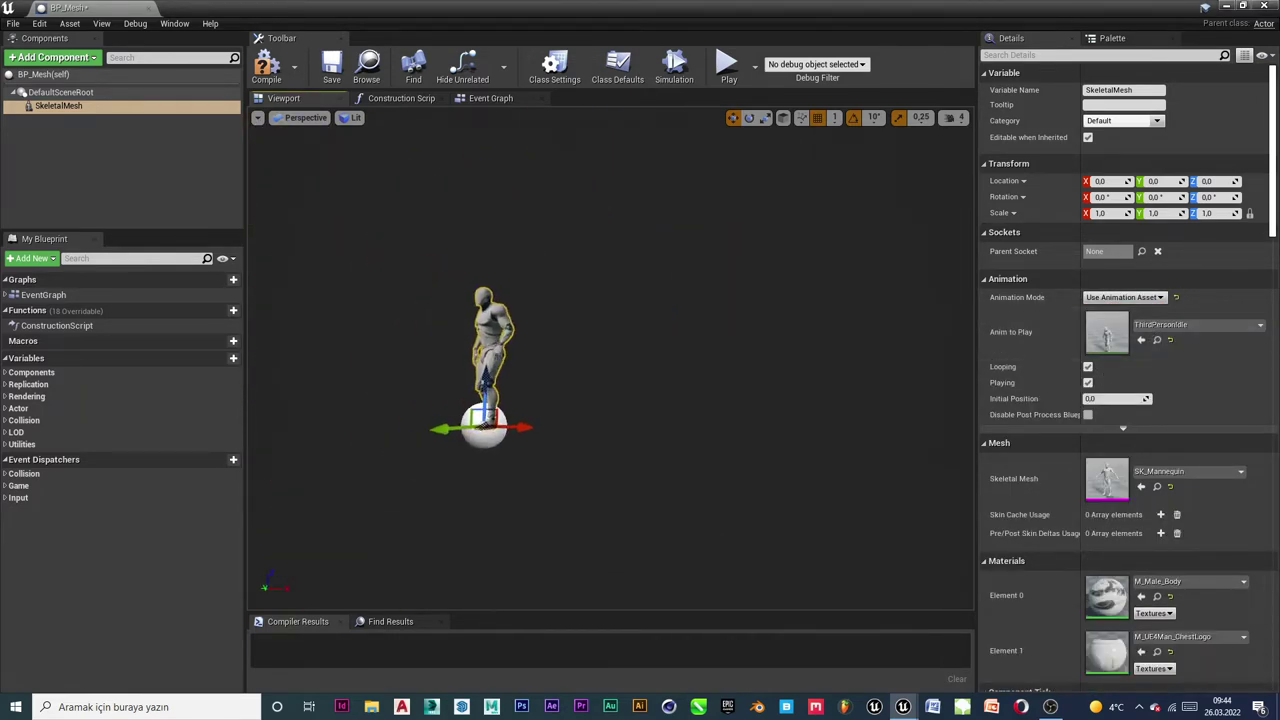
left_click_drag(760, 400, 794, 329)
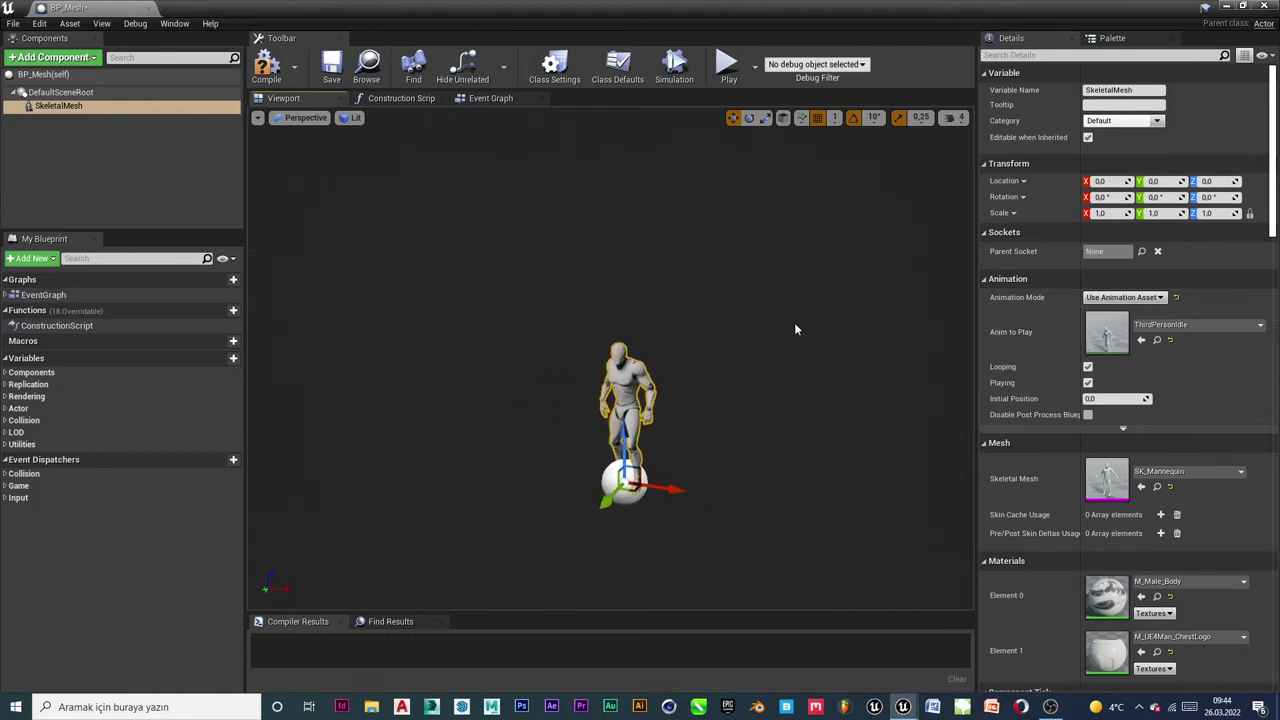
scroll(810, 324, "up", 5)
left_click_drag(55, 105, 51, 92)
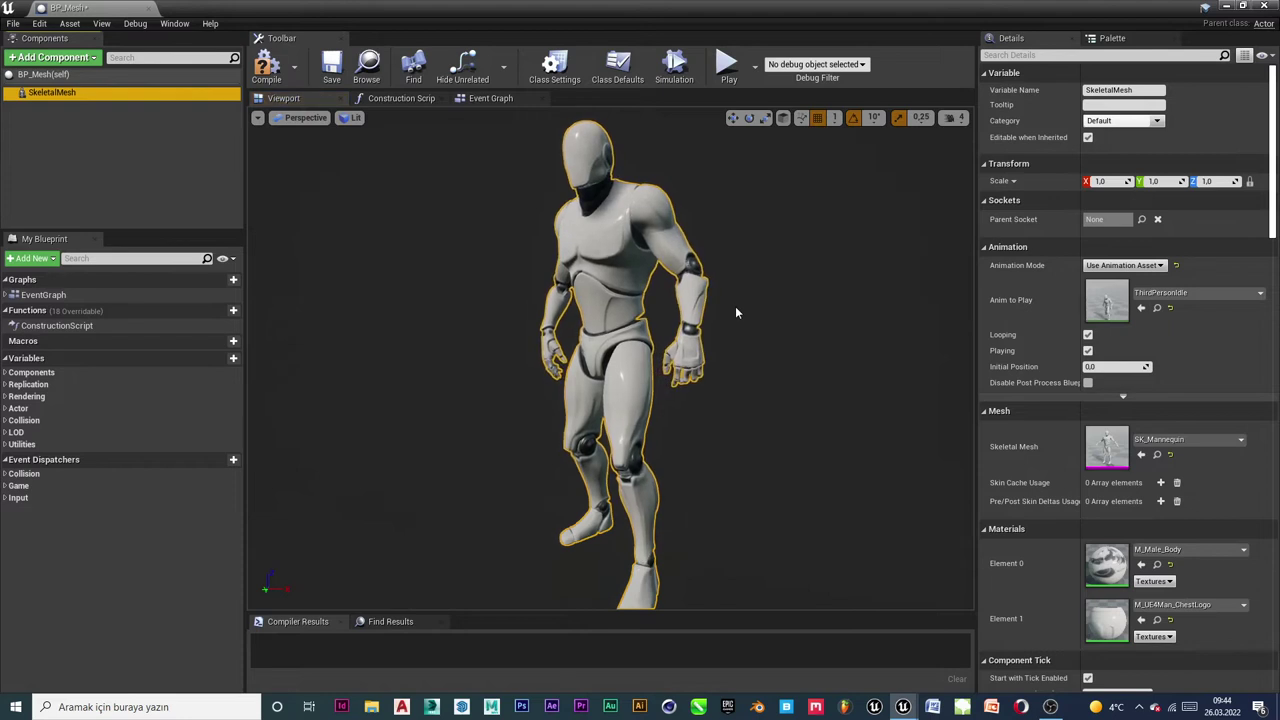
scroll(705, 324, "down", 3)
scroll(703, 331, "up", 3)
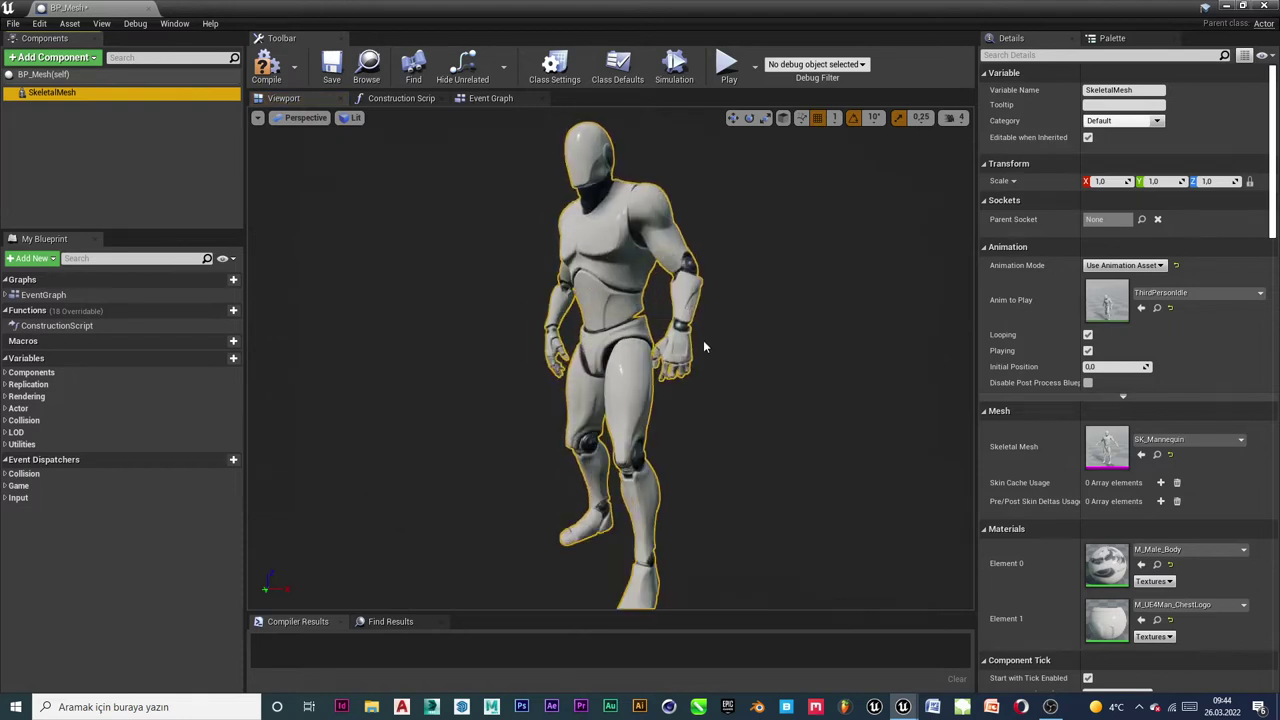
left_click(266, 66)
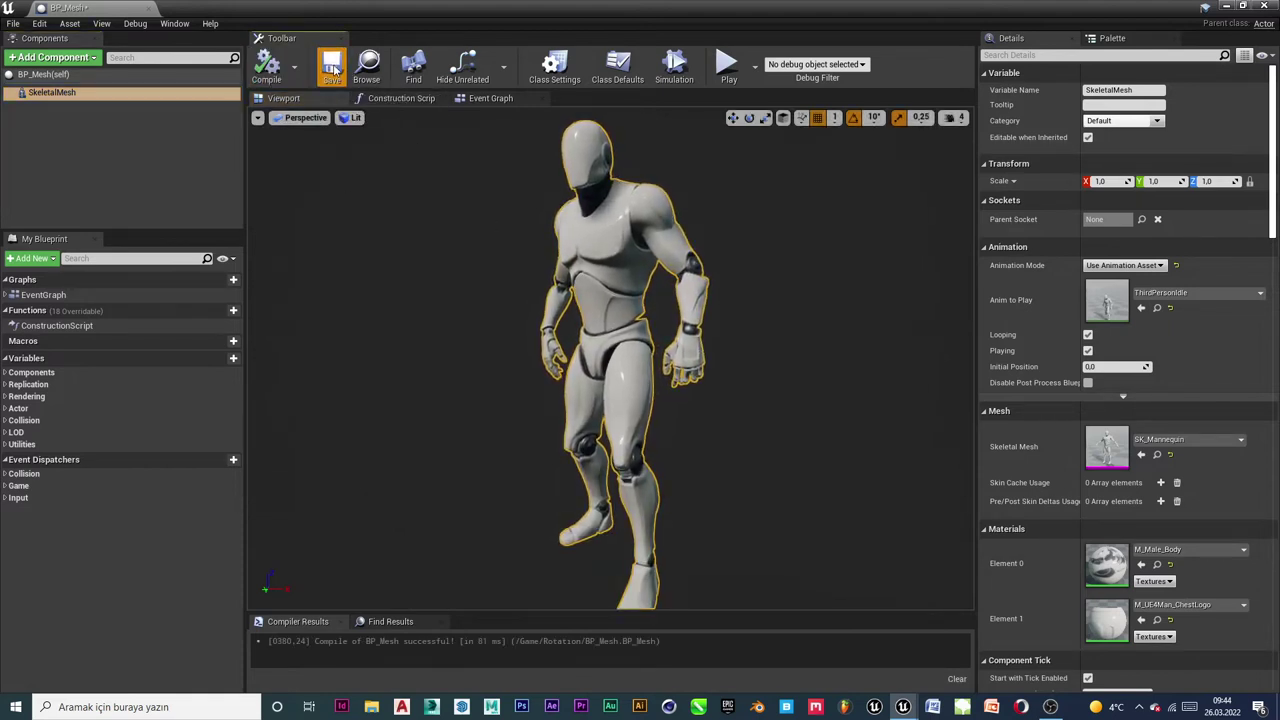
Reselect the SkeletalMesh component, leaving its name unchanged
left_click(131, 174)
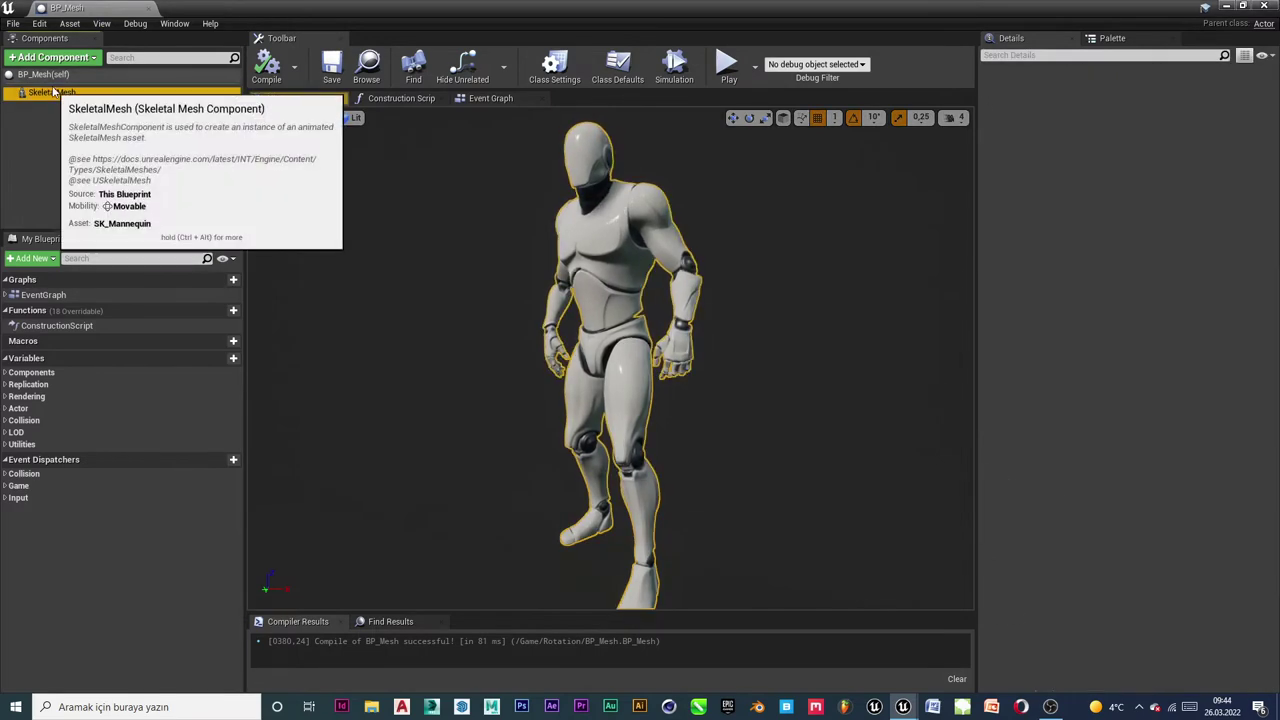
left_click(60, 92)
left_click(72, 93)
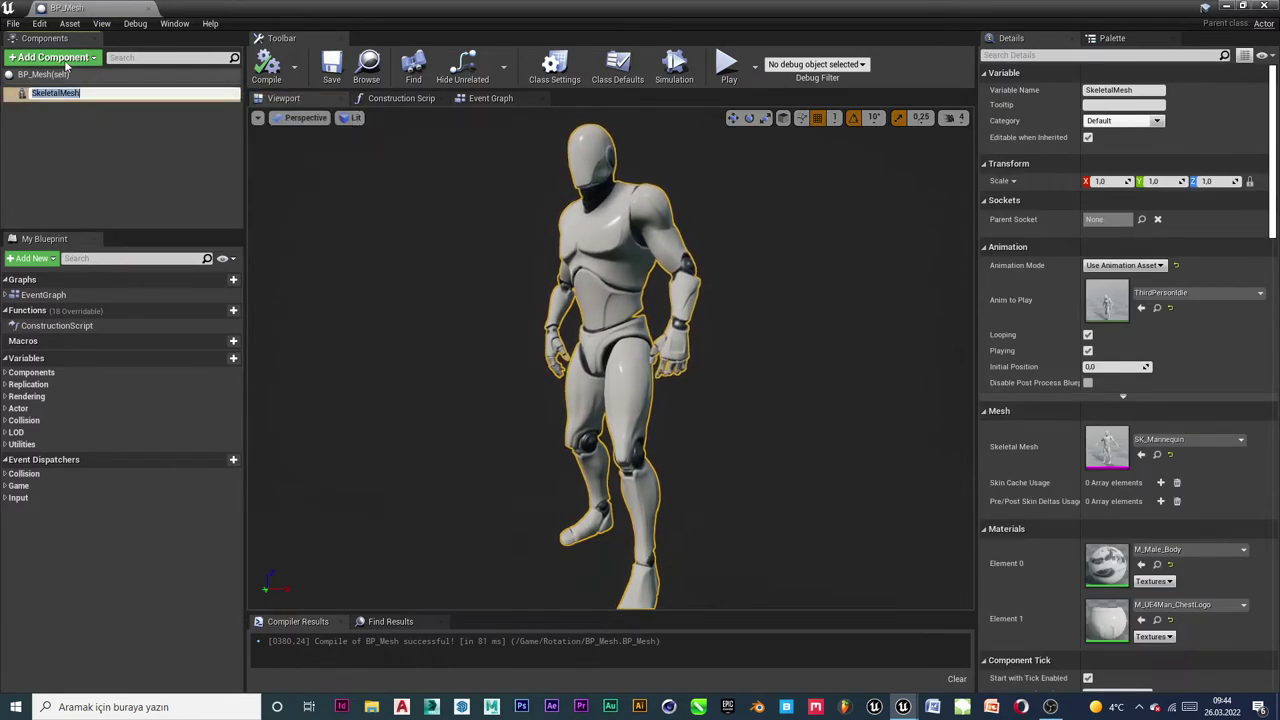
left_click(72, 110)
left_click(70, 93)
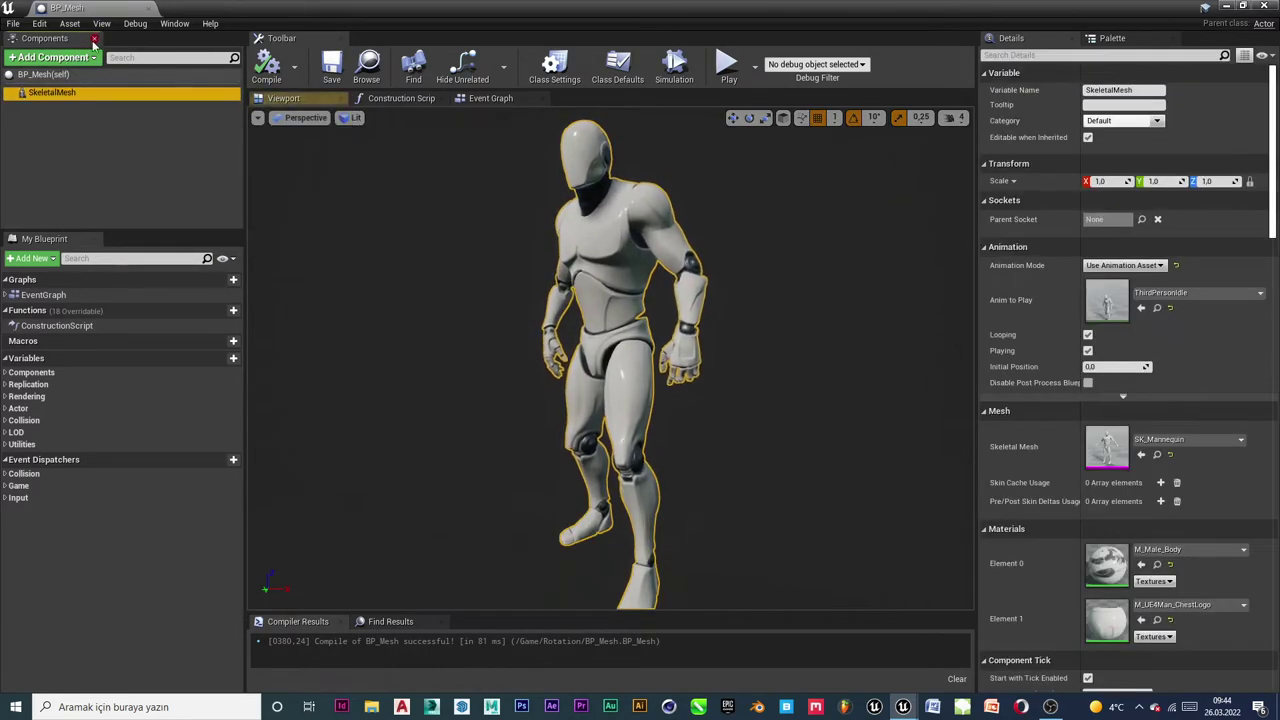
Open the Add Component list and scroll down to the Collision and Custom groups
left_click(72, 58)
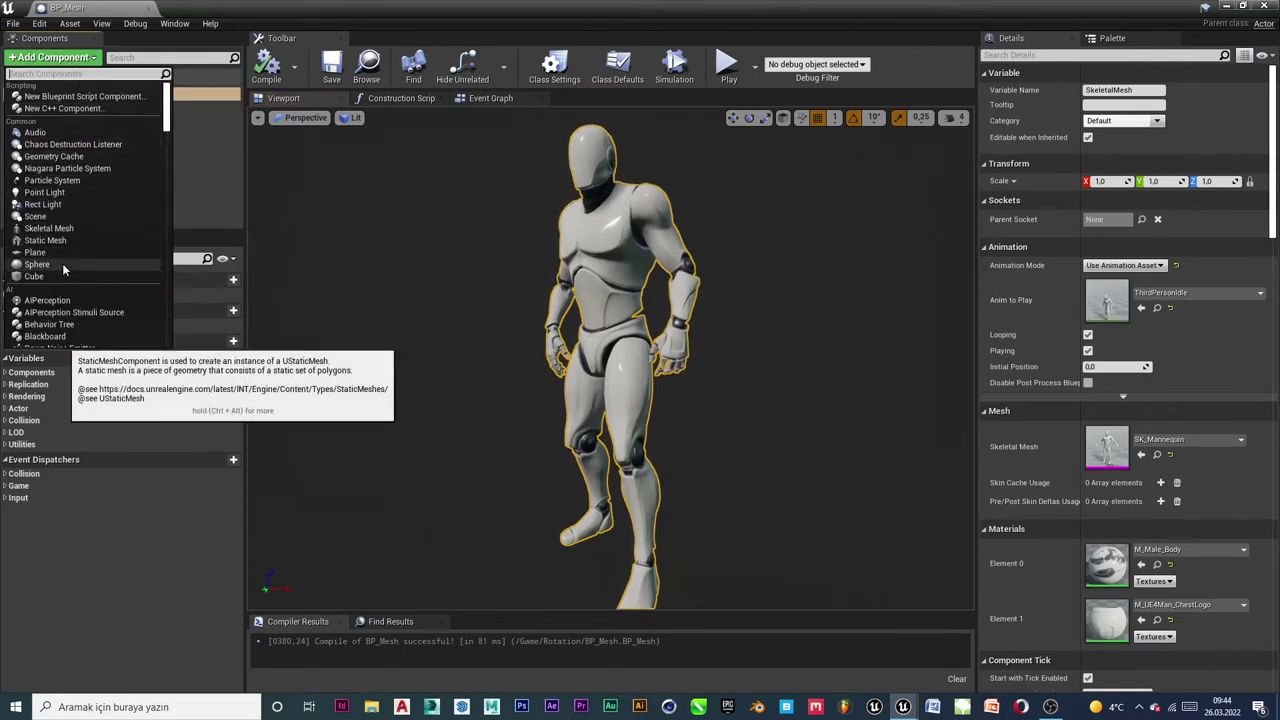
scroll(62, 263, "down", 2)
scroll(62, 276, "down", 2)
scroll(62, 276, "down", 2)
scroll(73, 240, "down", 3)
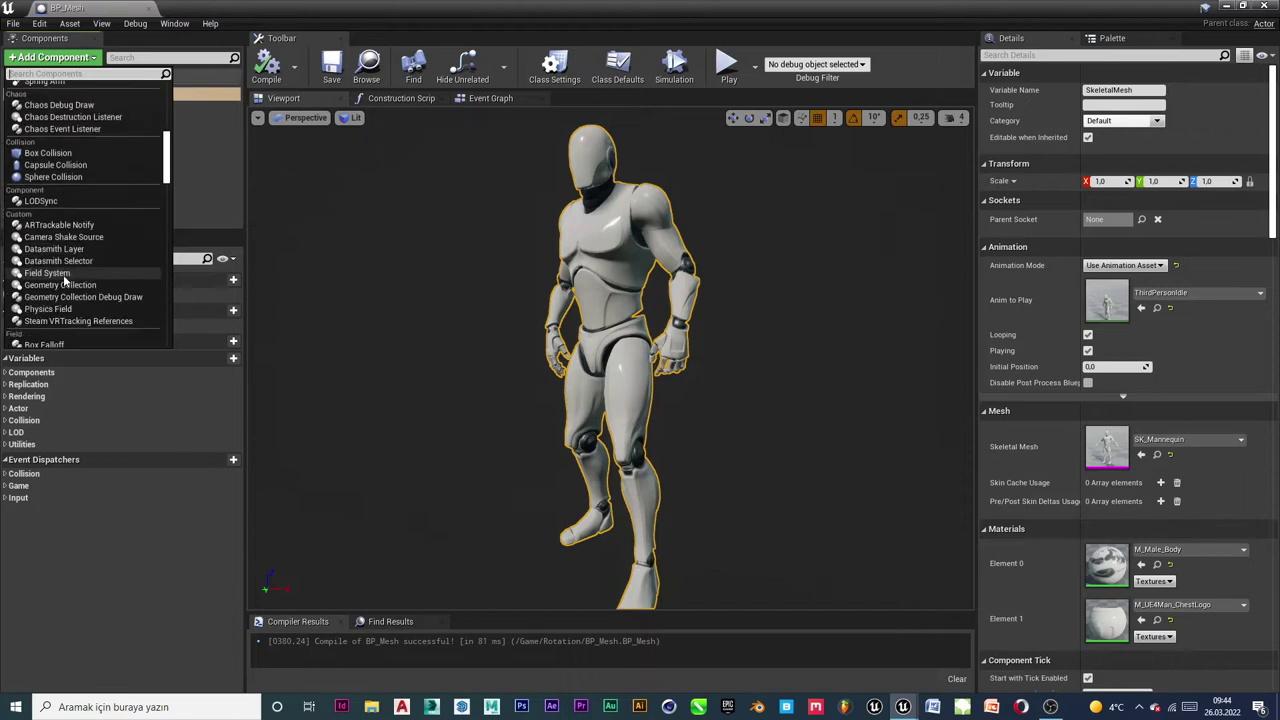
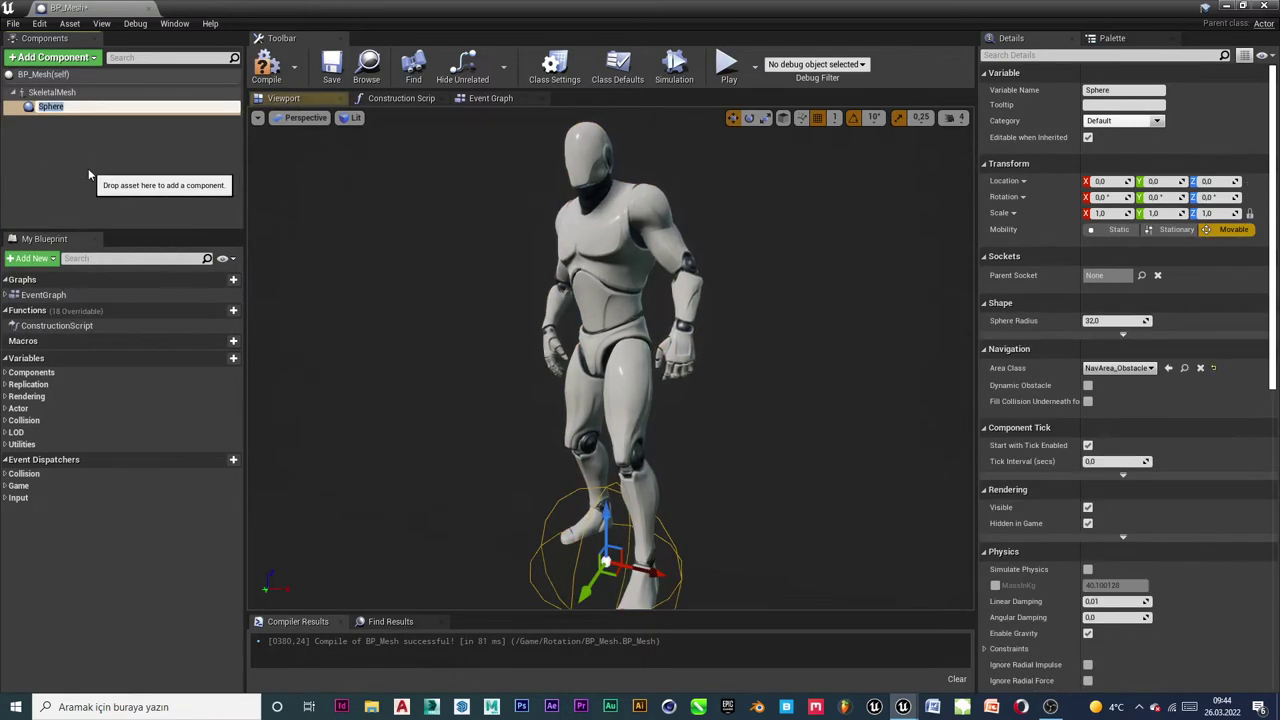
Add a Sphere Collision and a Point Light component under SkeletalMesh in BP_Mesh
left_click(73, 91)
left_click(73, 92)
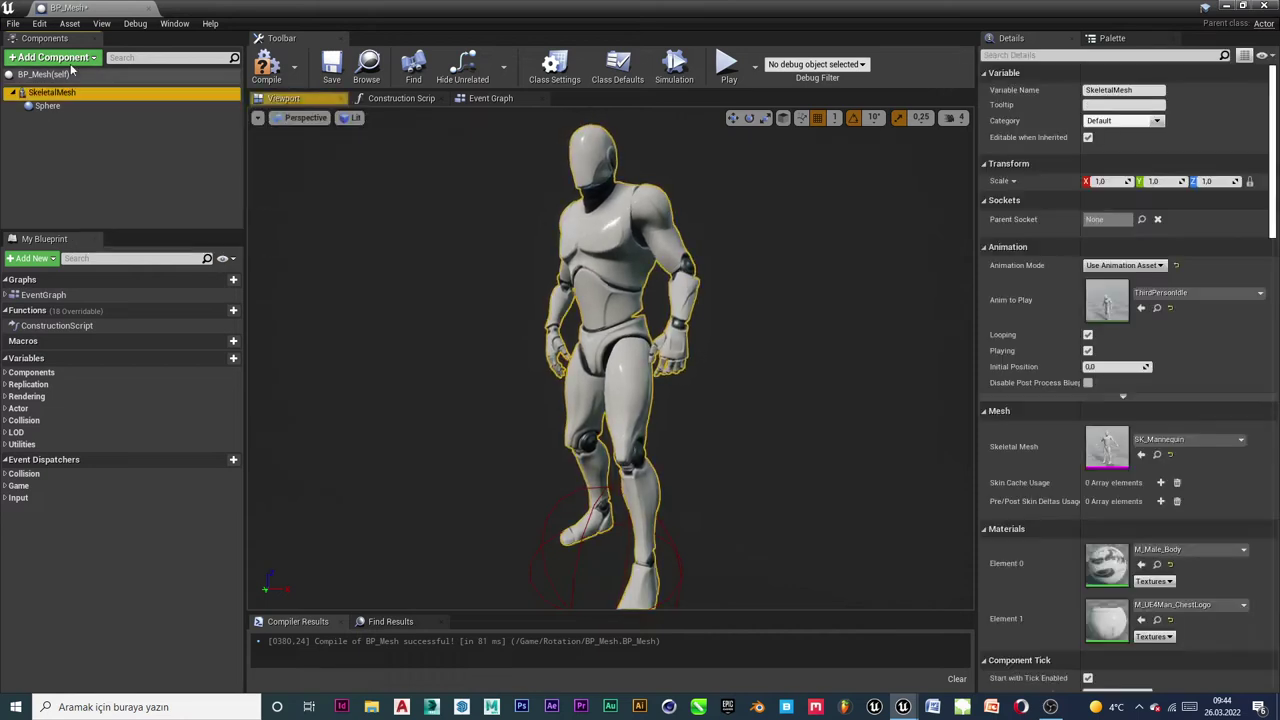
left_click(72, 62)
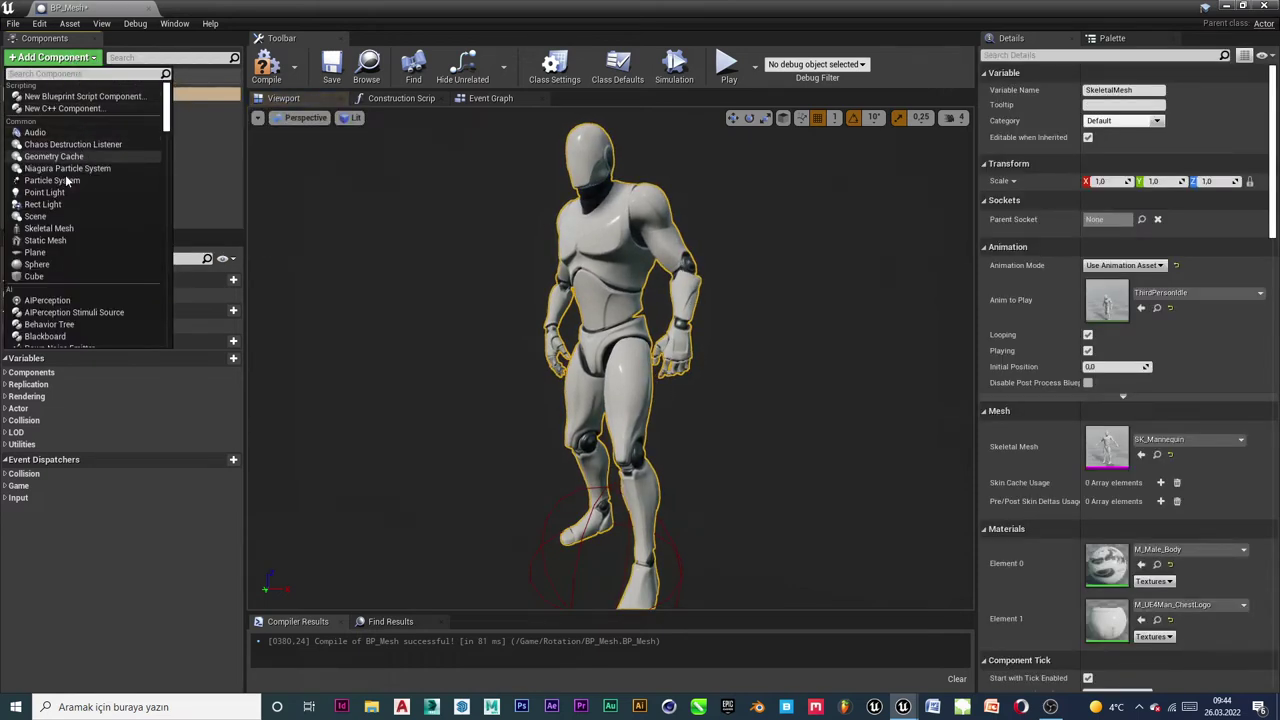
left_click(58, 193)
left_click(110, 160)
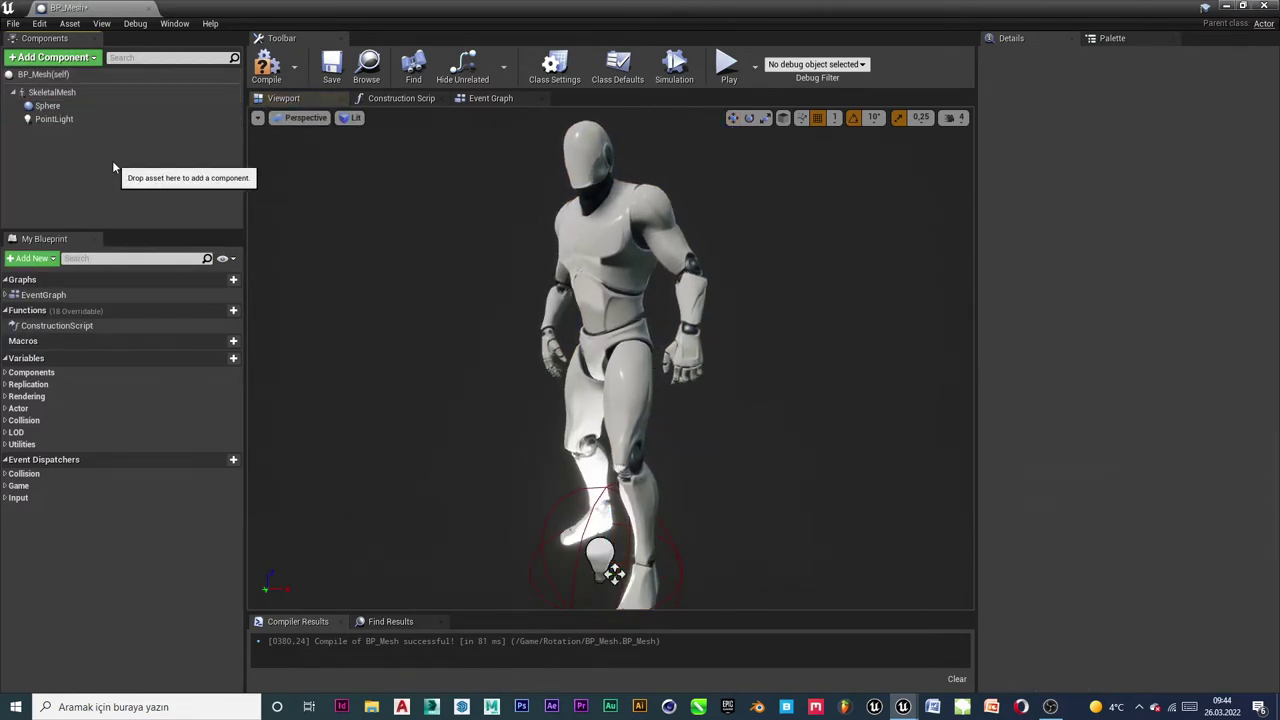
left_click(50, 107)
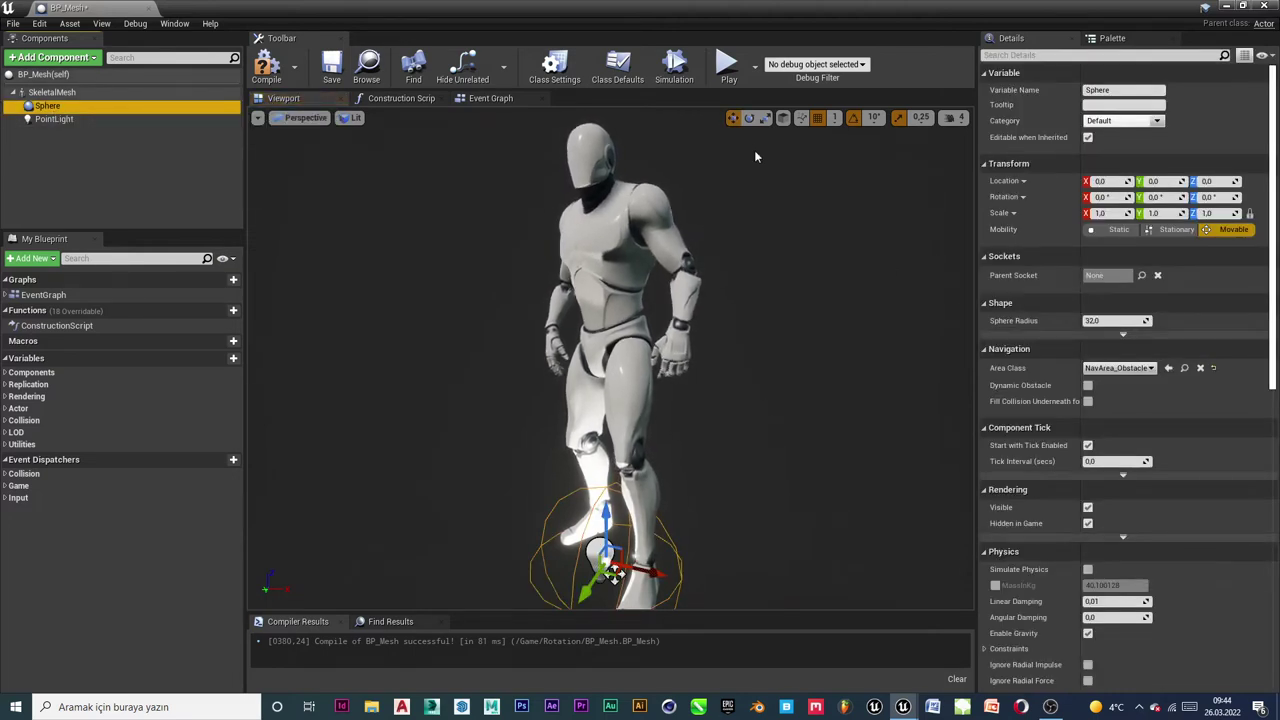
Scale the collision sphere uniformly to 6.0
left_click(765, 118)
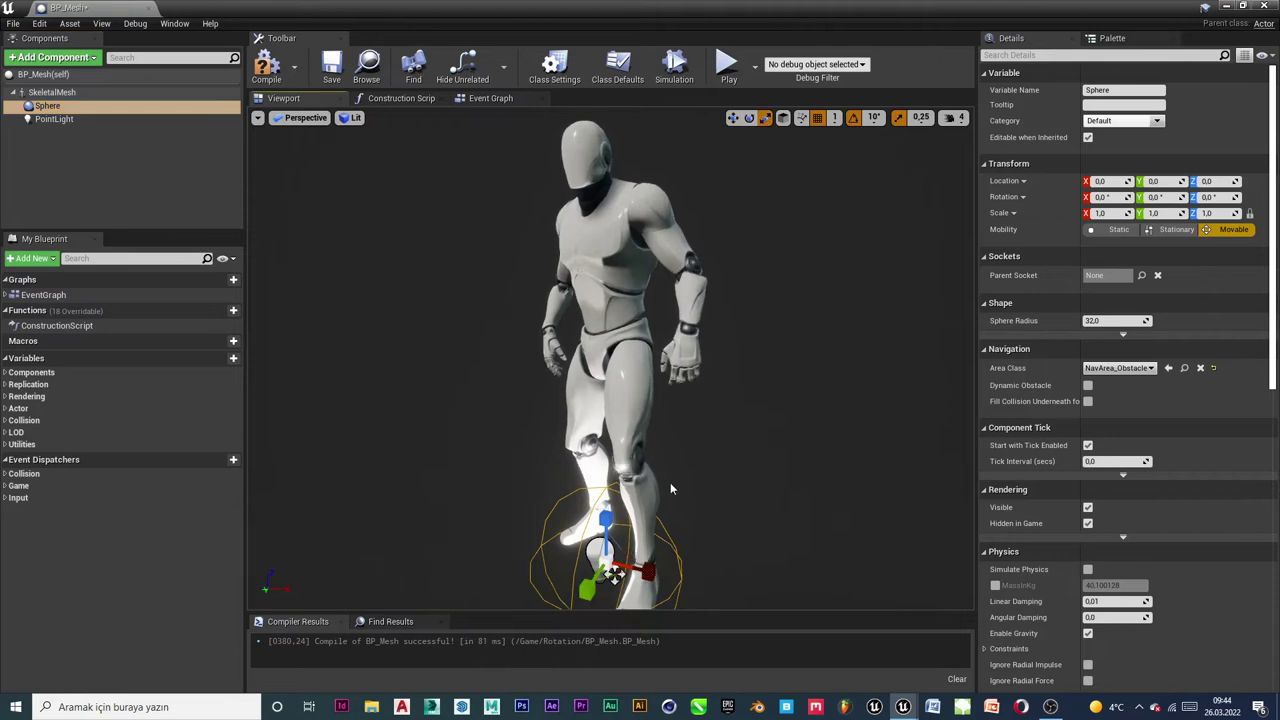
scroll(606, 517, "down", 5)
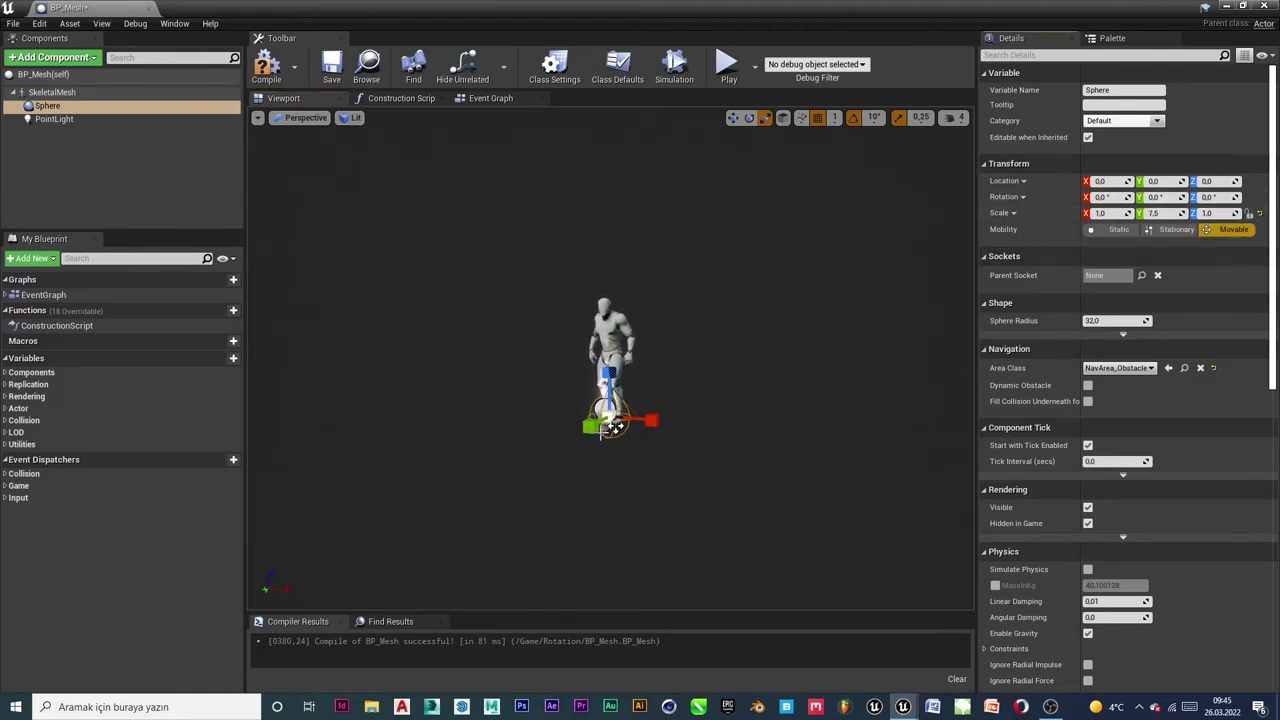
left_click_drag(614, 427, 640, 382)
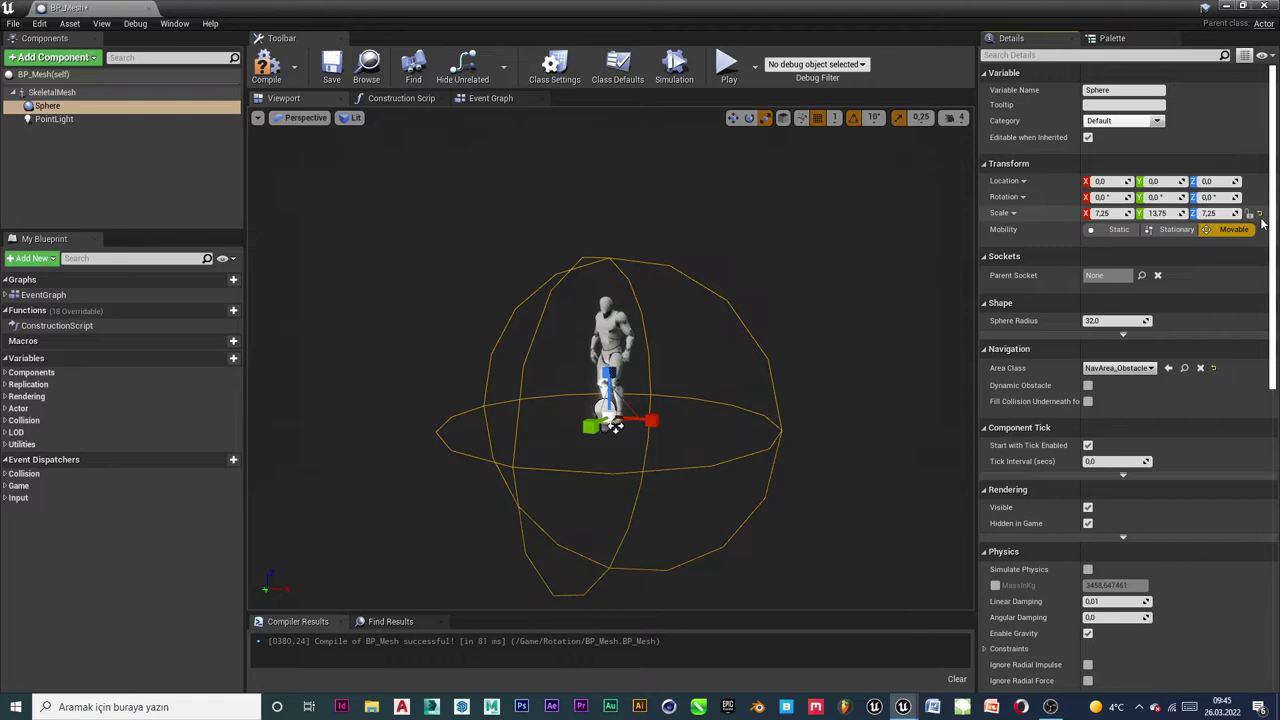
left_click(1260, 216)
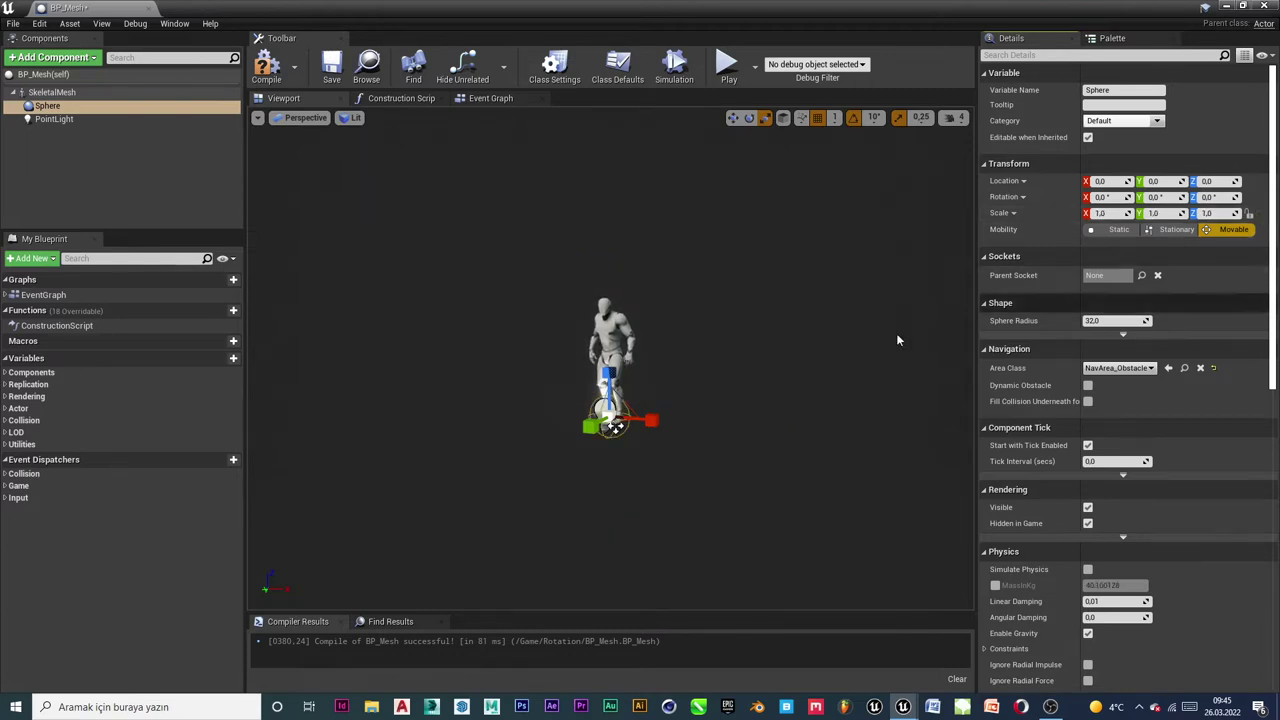
left_click_drag(615, 427, 615, 427)
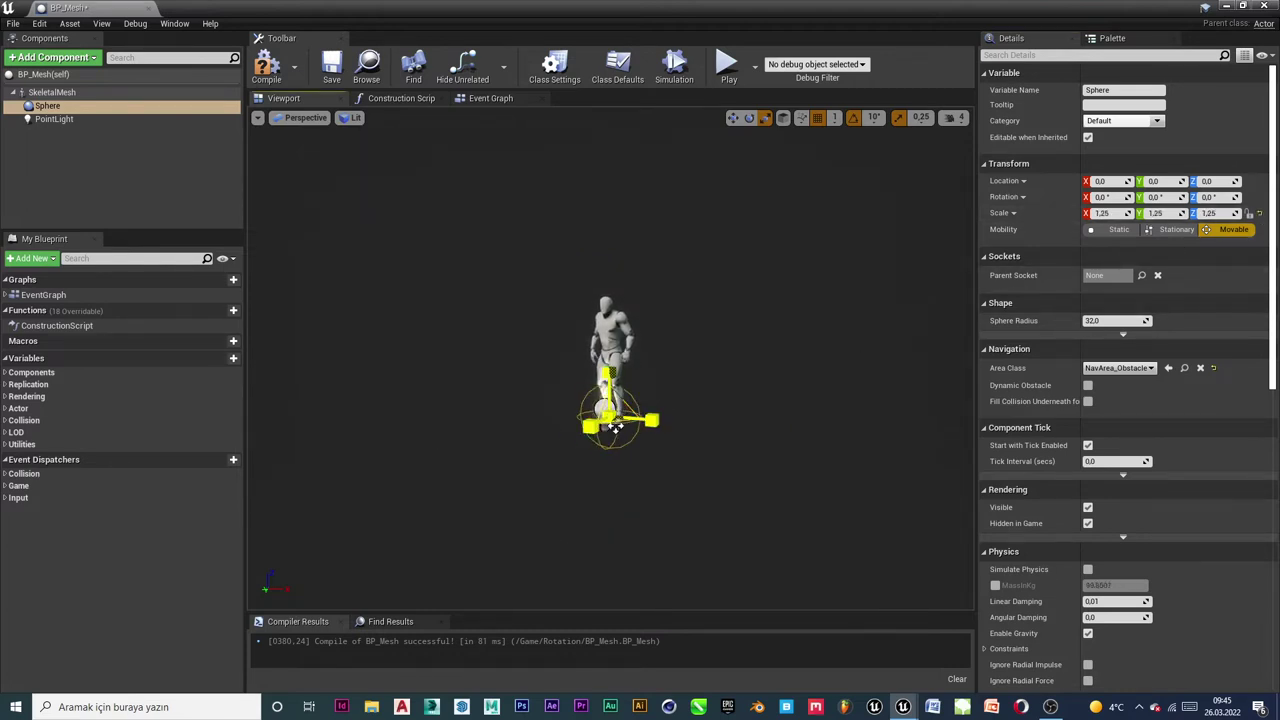
Raise the Sphere to about Z 79, checking its height in Front view
key("w")
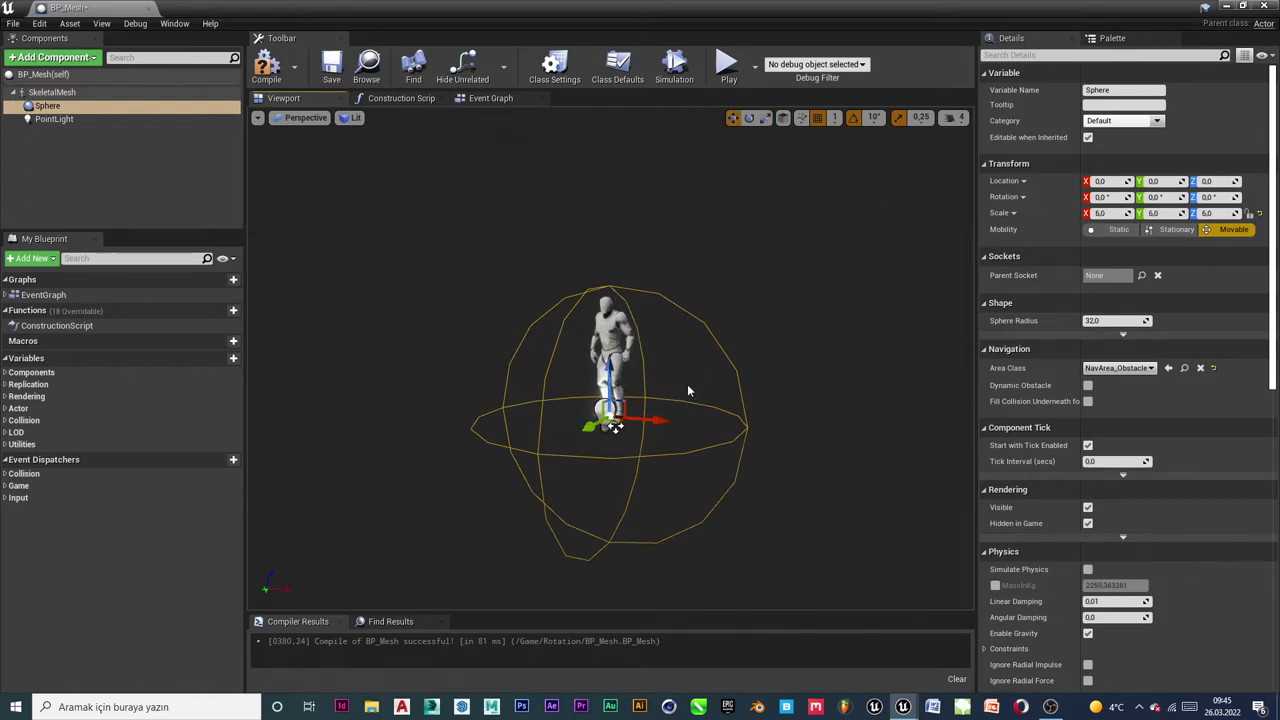
middle_click_drag(688, 390, 622, 315)
left_click_drag(612, 318, 612, 270)
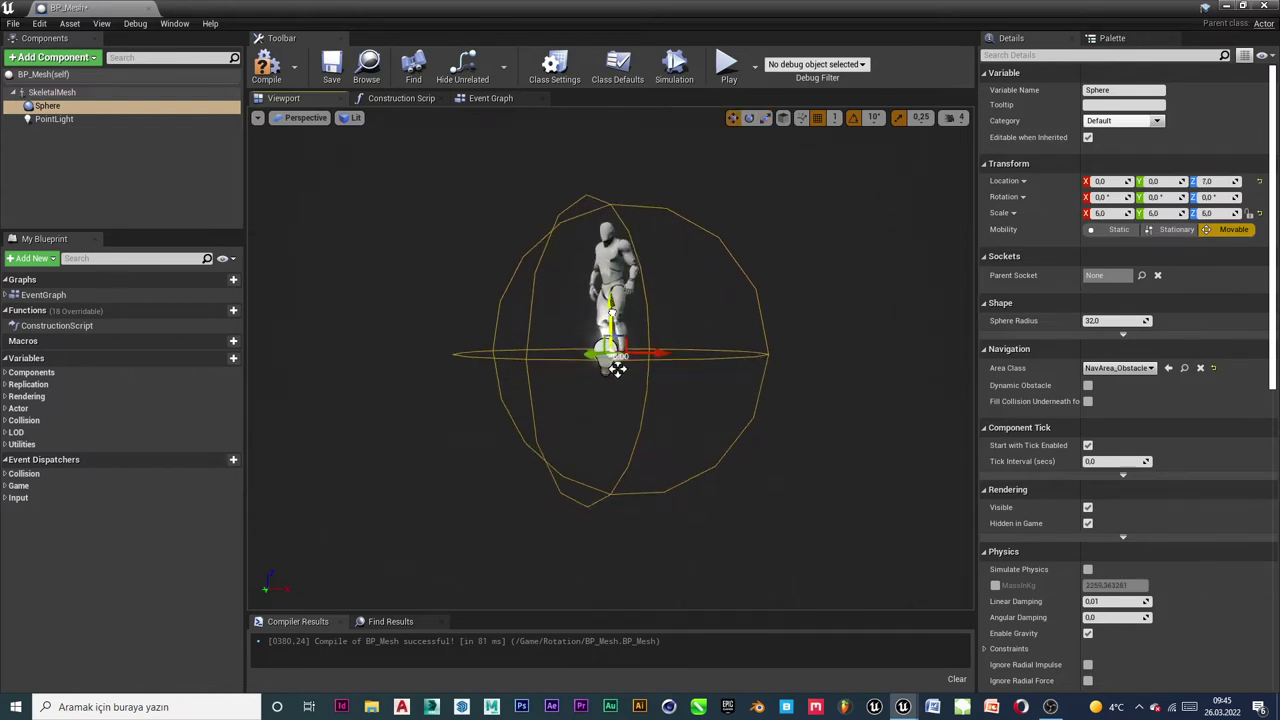
left_click(318, 120)
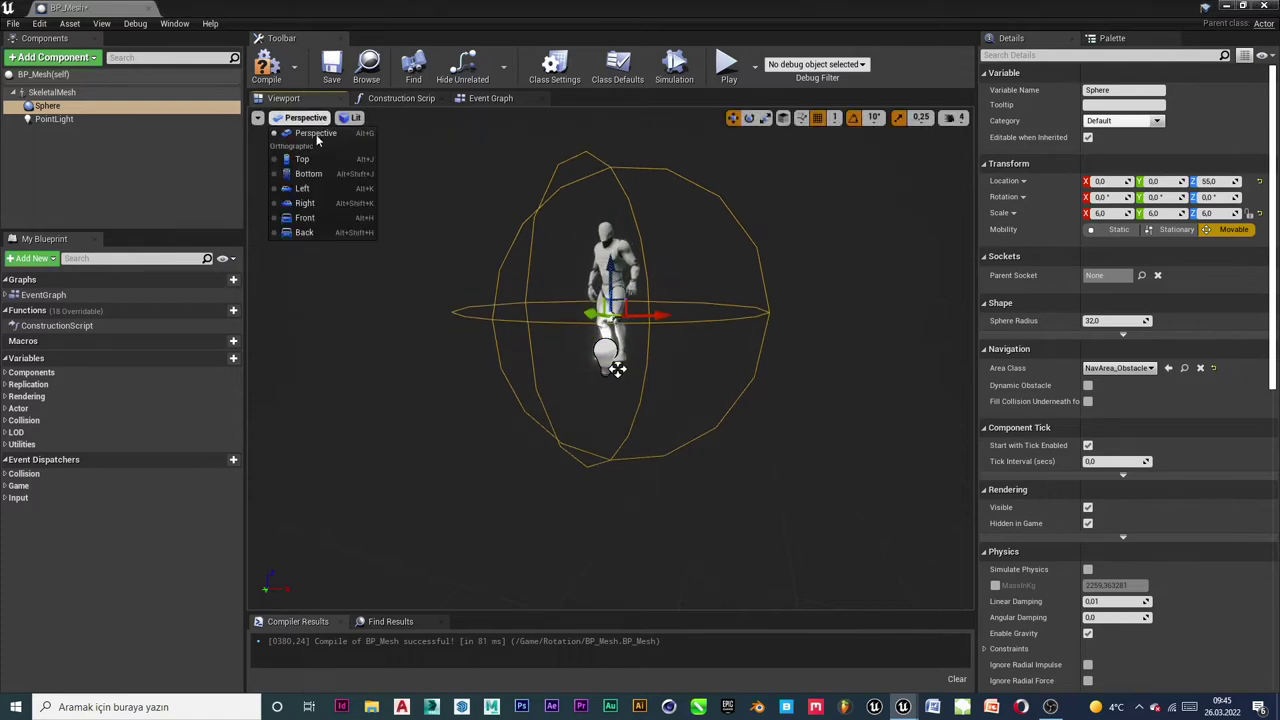
left_click(319, 217)
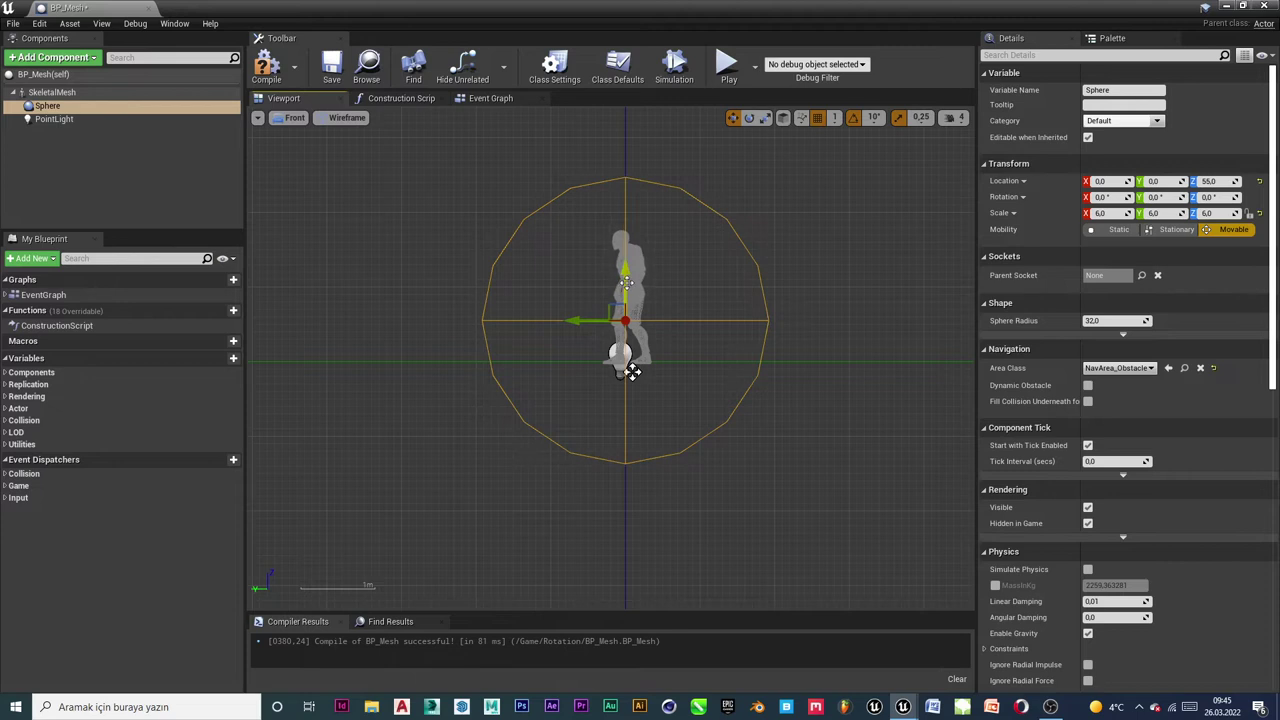
left_click_drag(626, 283, 627, 265)
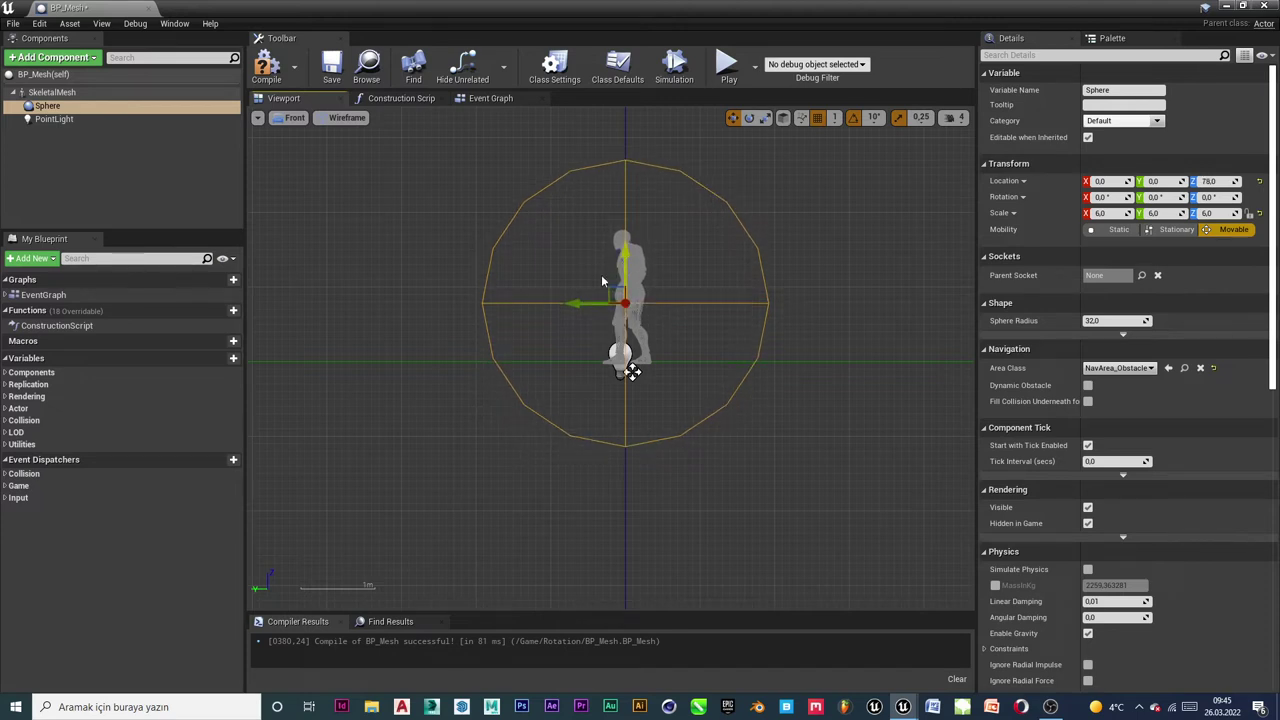
left_click(296, 117)
left_click(365, 138)
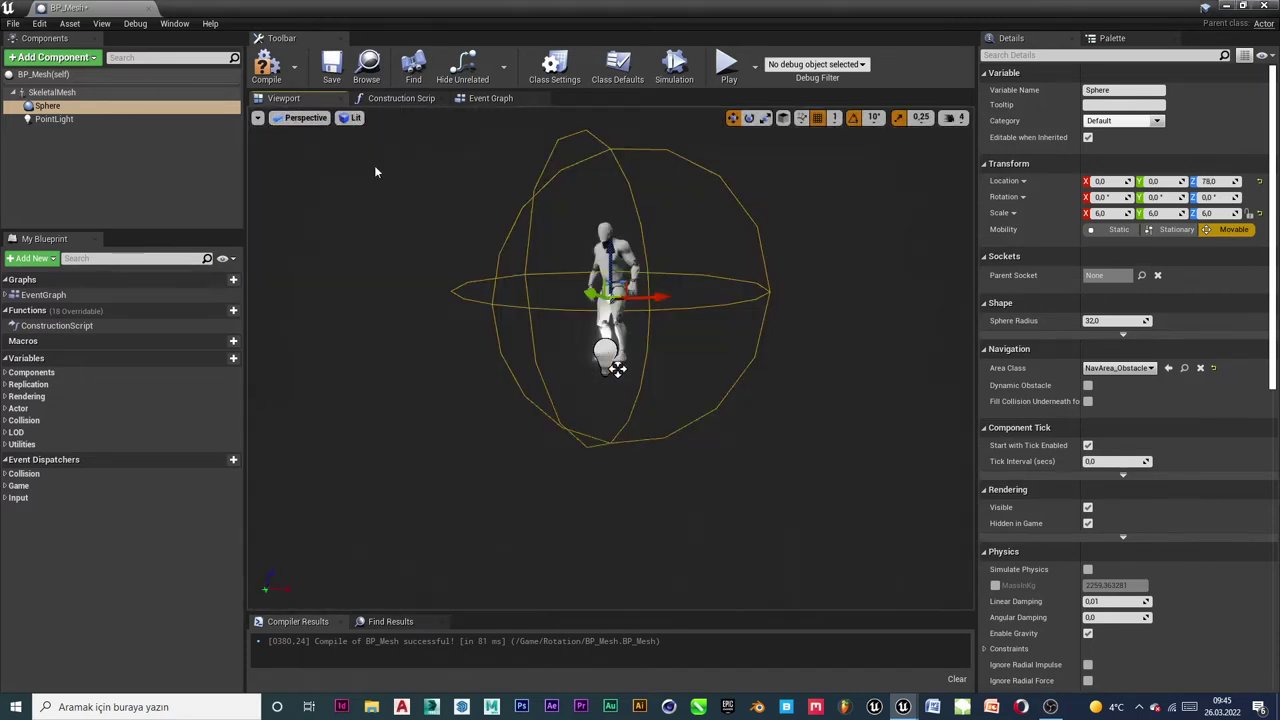
Lift the PointLight to Z 237 above the character's head, then compile and save
left_click(617, 369)
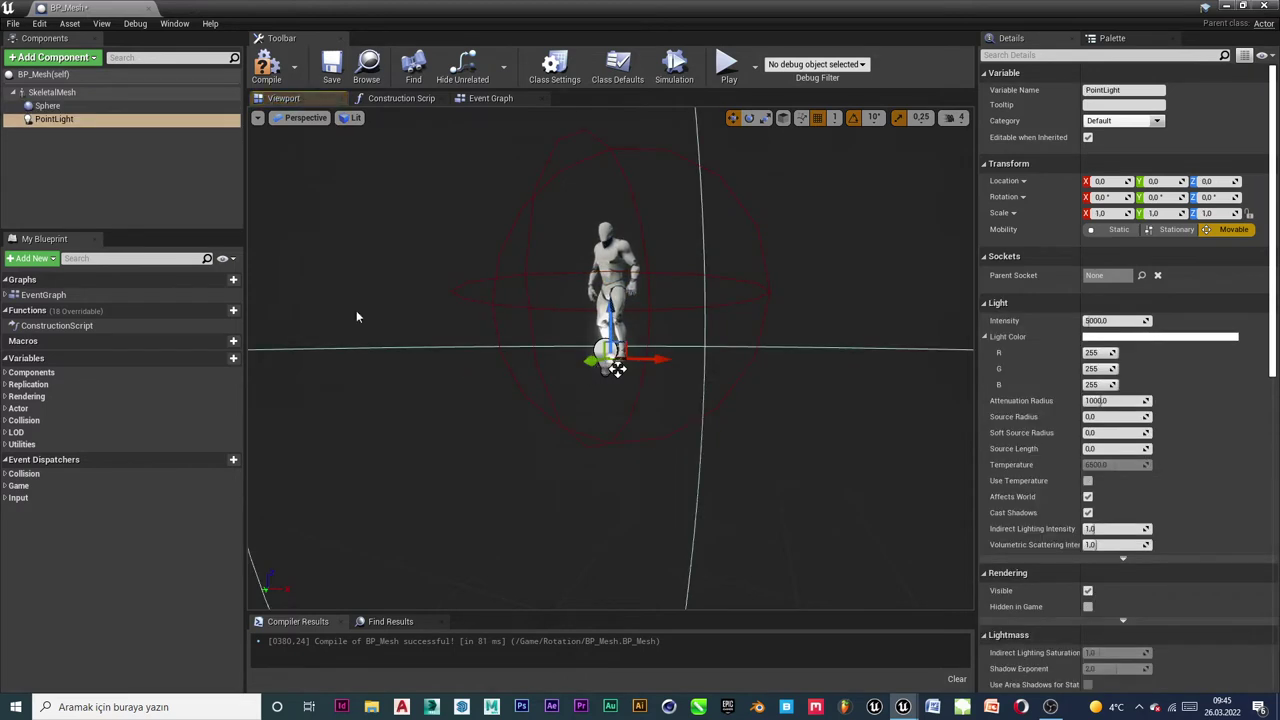
left_click_drag(617, 369, 617, 185)
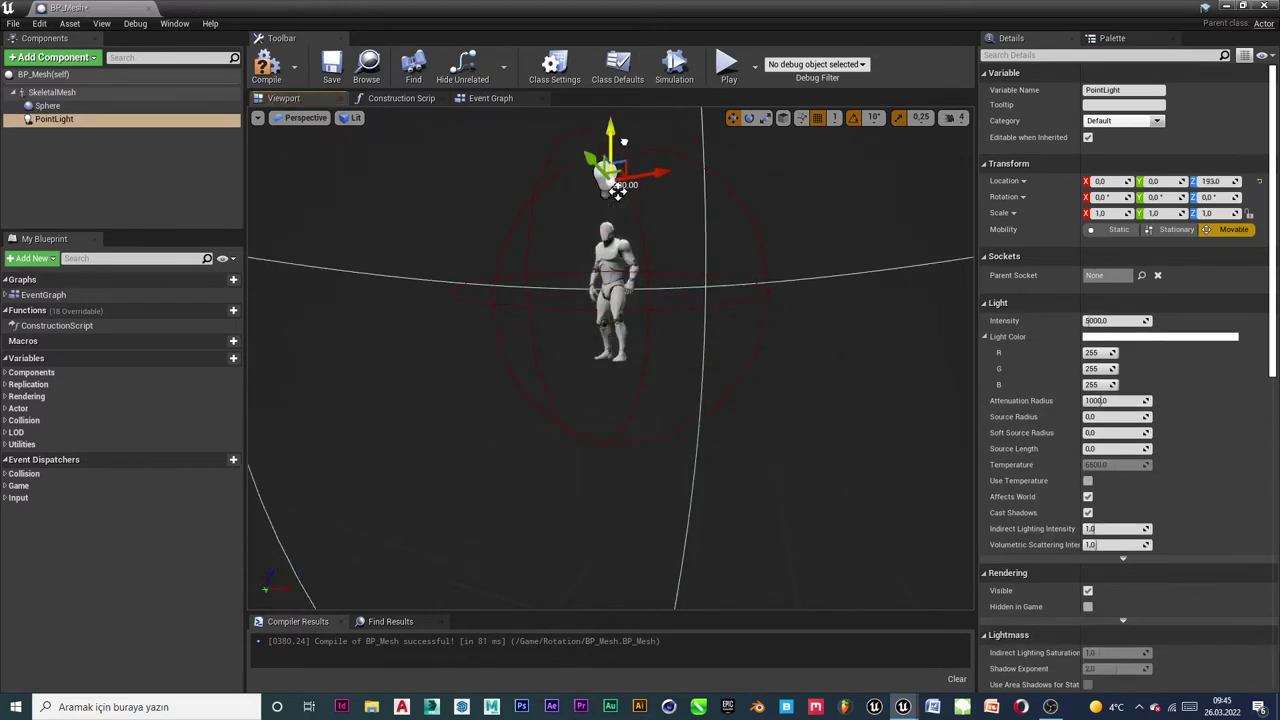
left_click_drag(446, 371, 444, 414)
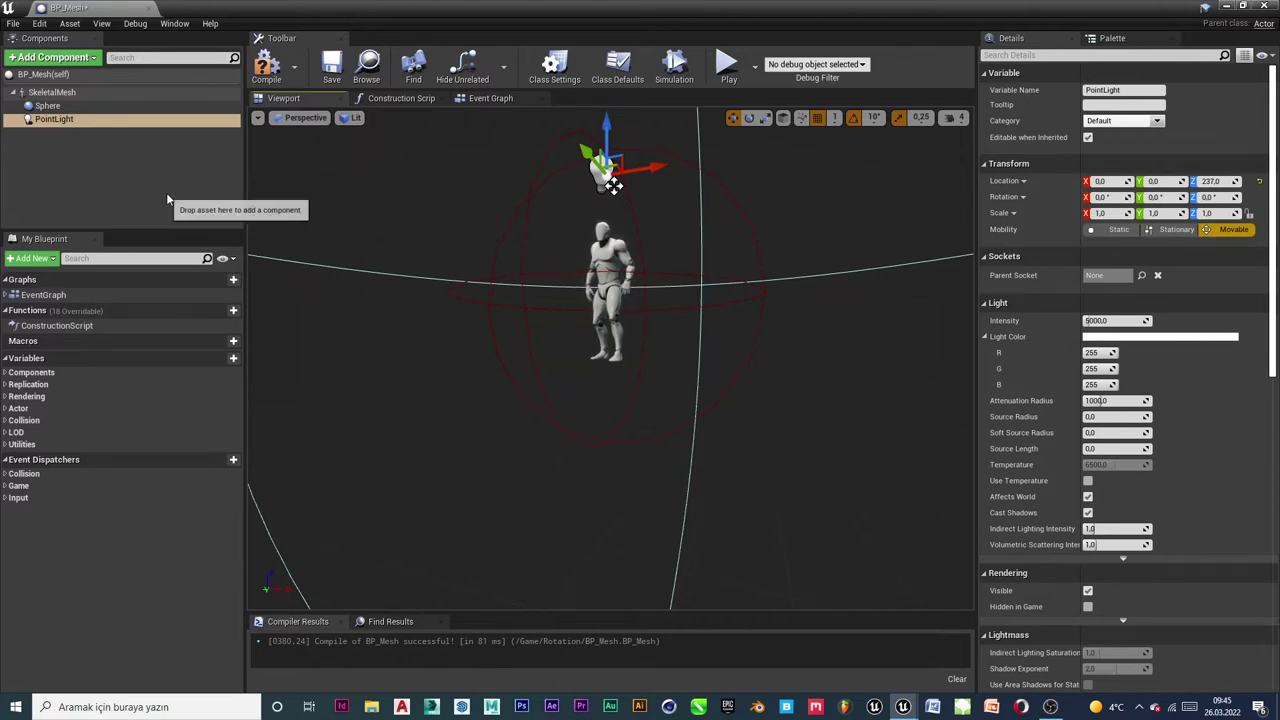
left_click(646, 297)
left_click(266, 66)
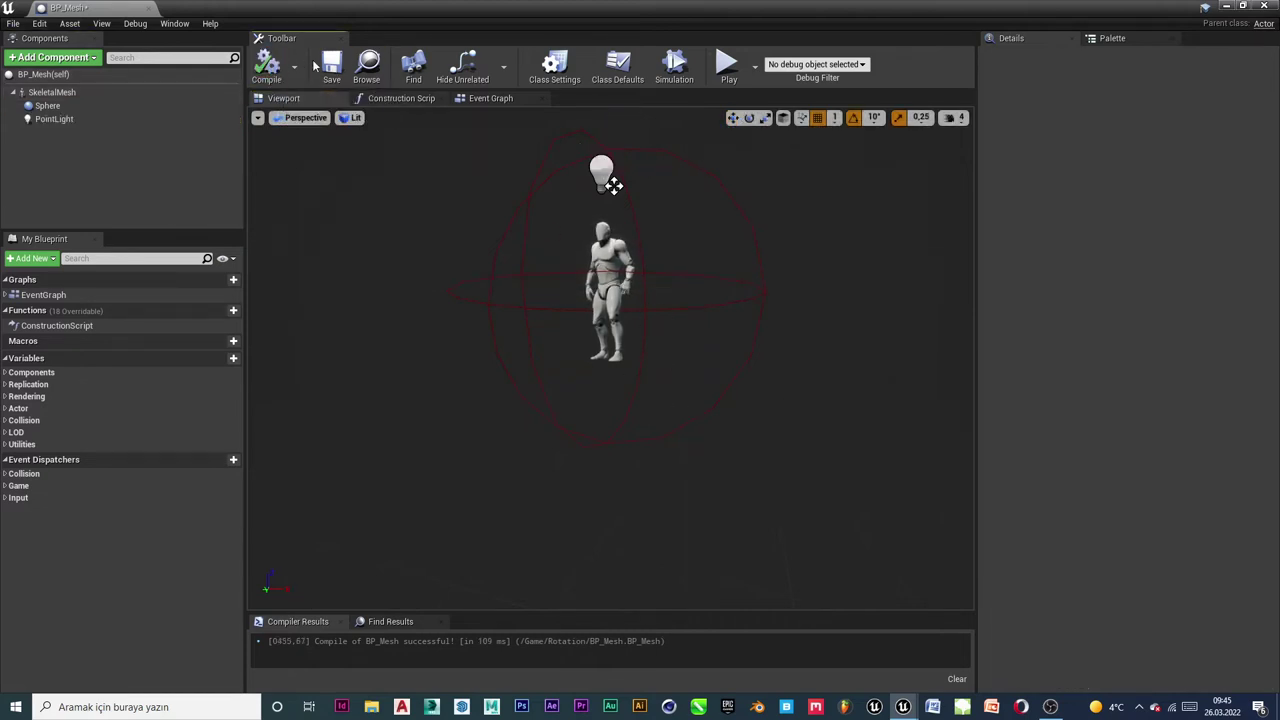
left_click(331, 66)
Add a Rotating Movement component via search 'rota', then compile and save BP_Mesh
left_click(71, 91)
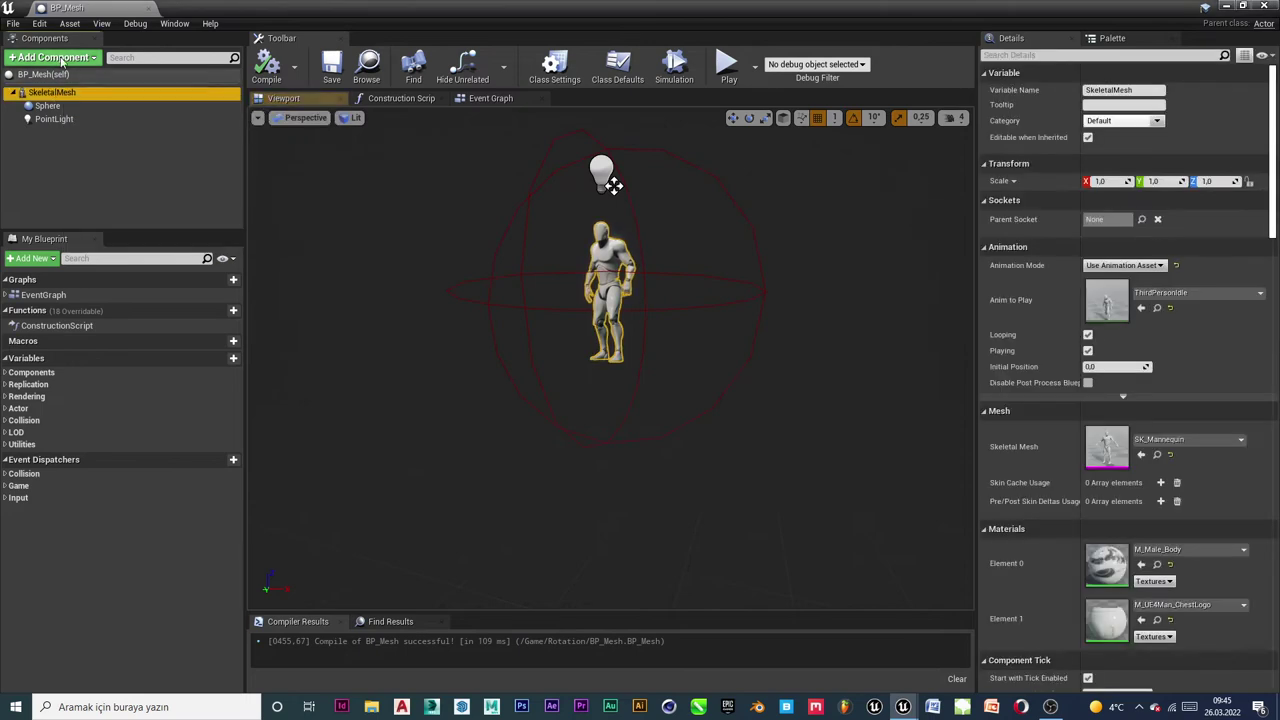
left_click(55, 57)
type("rota")
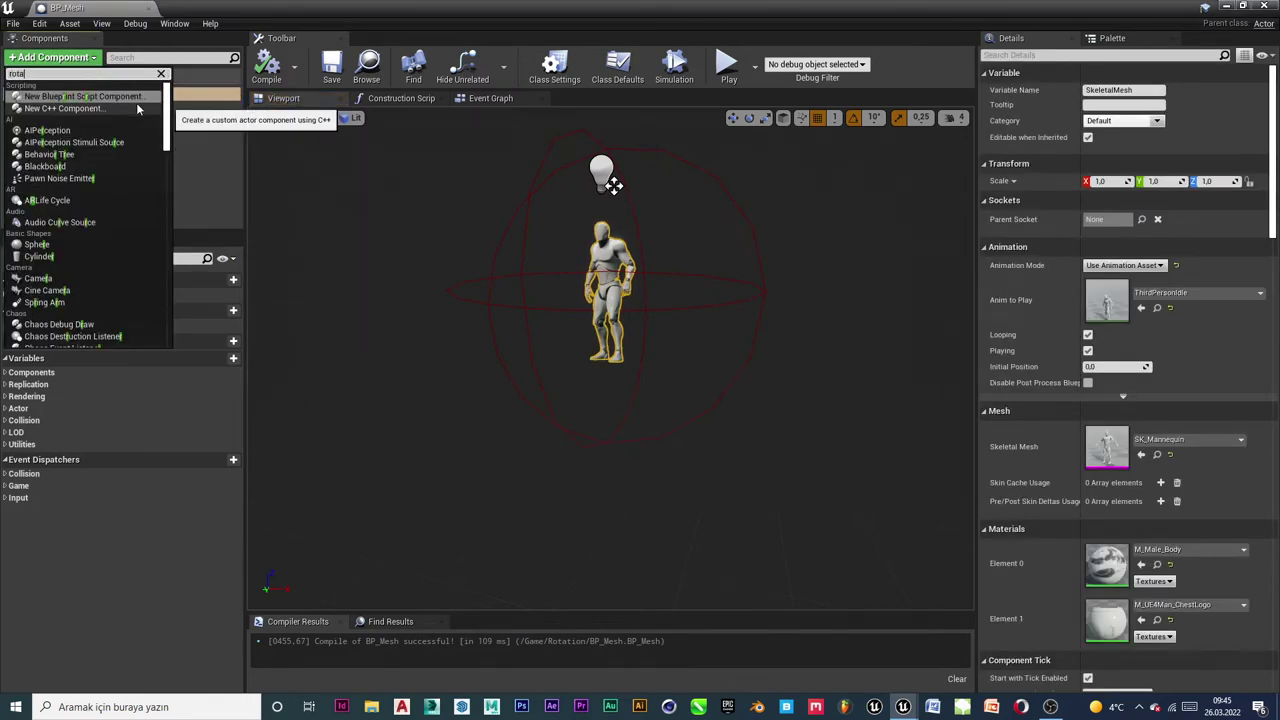
left_click(136, 102)
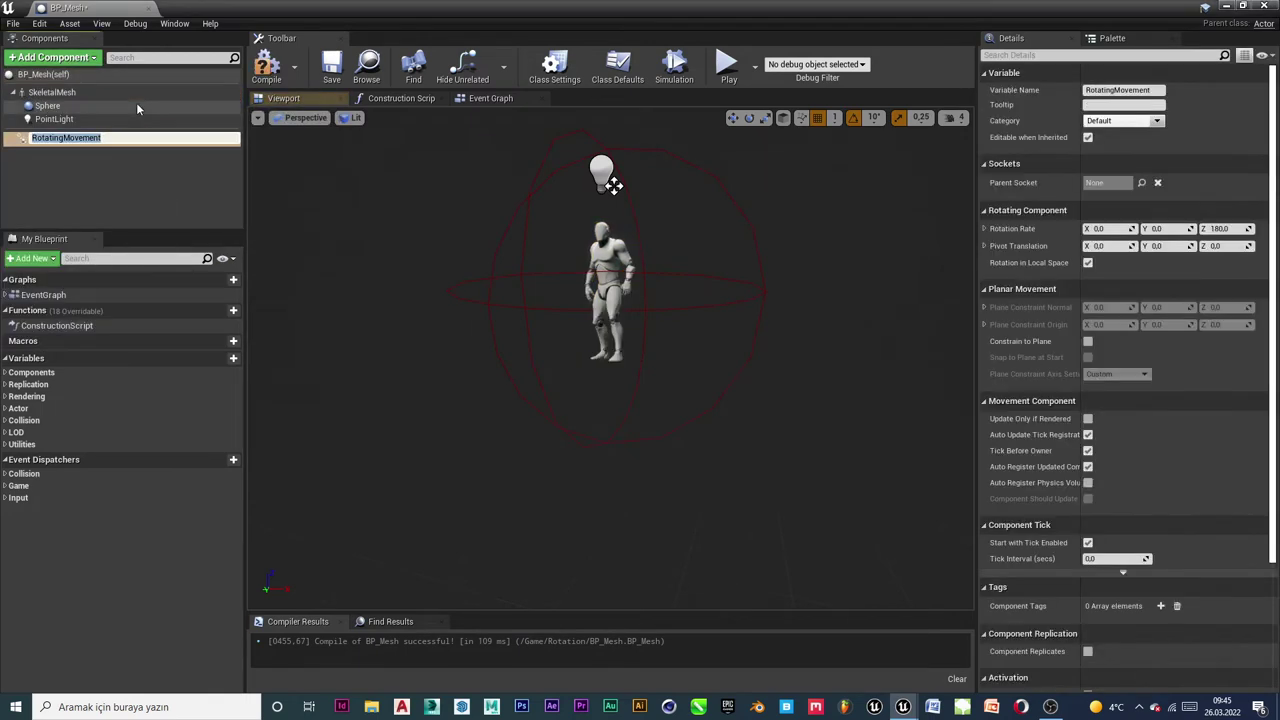
left_click(563, 235)
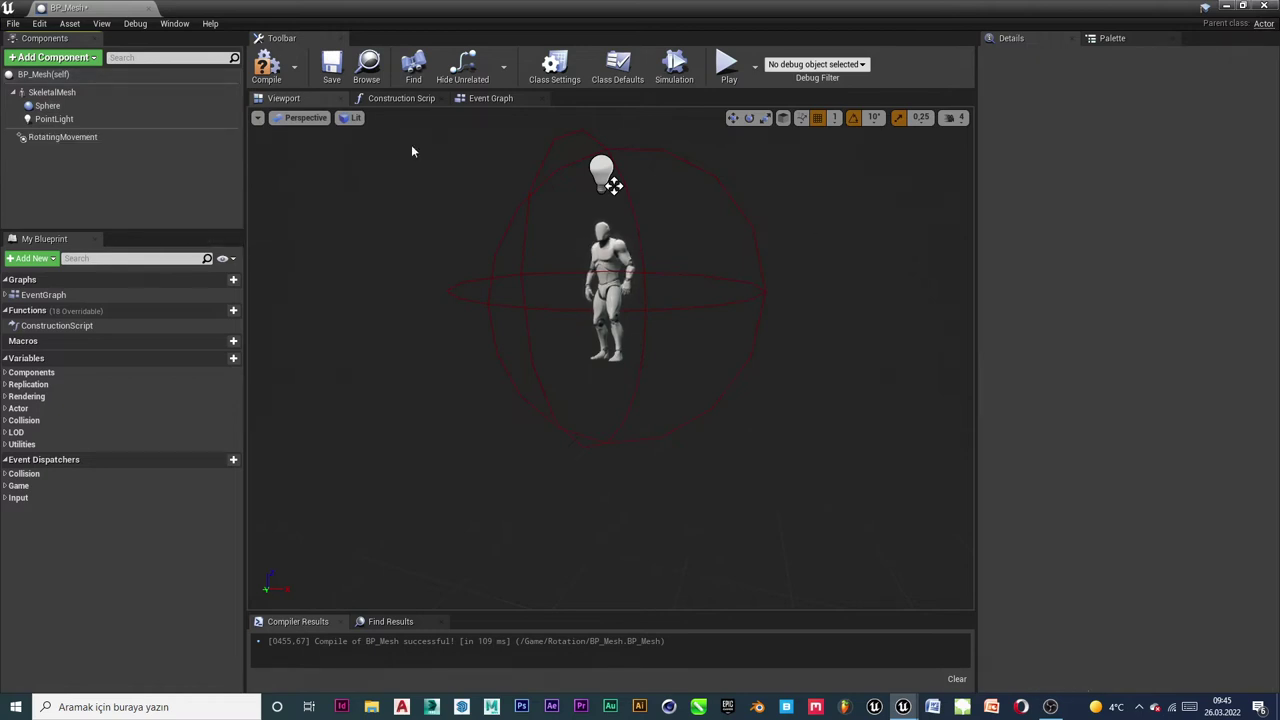
left_click(266, 66)
left_click(331, 66)
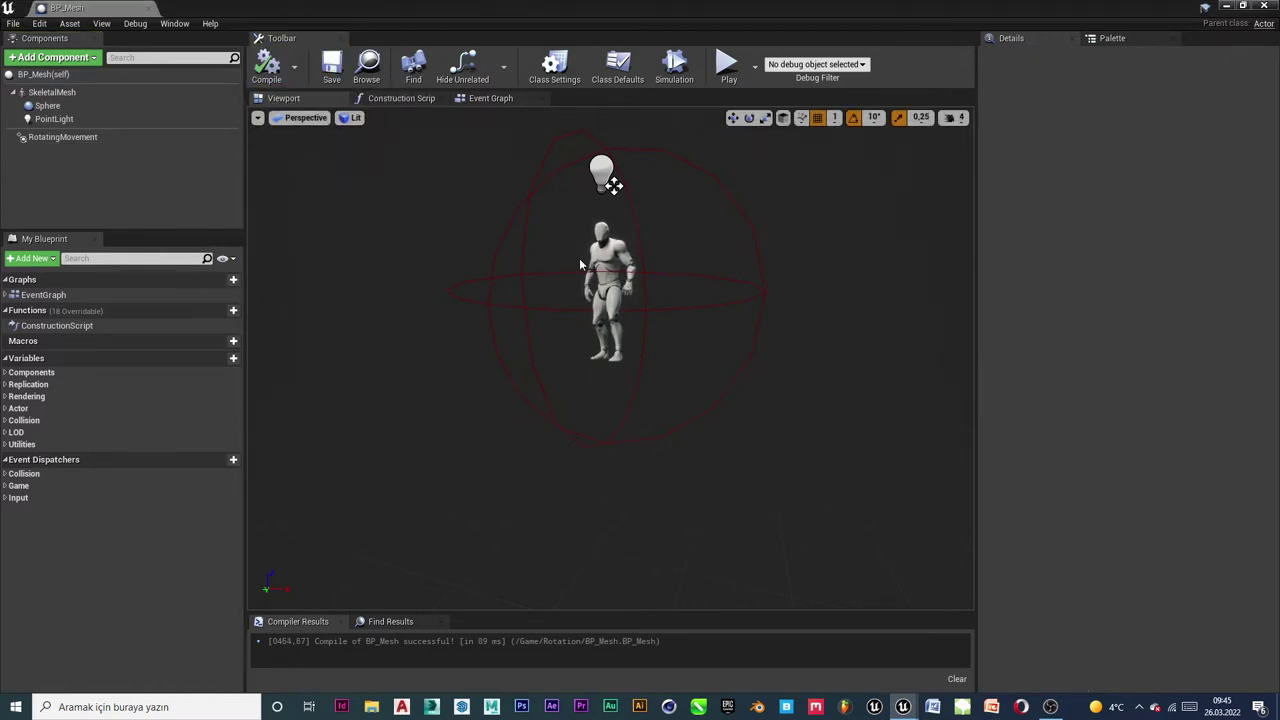
Set RotatingMovement's Rotation Rate Z to 20 and start the simulation
left_click(70, 137)
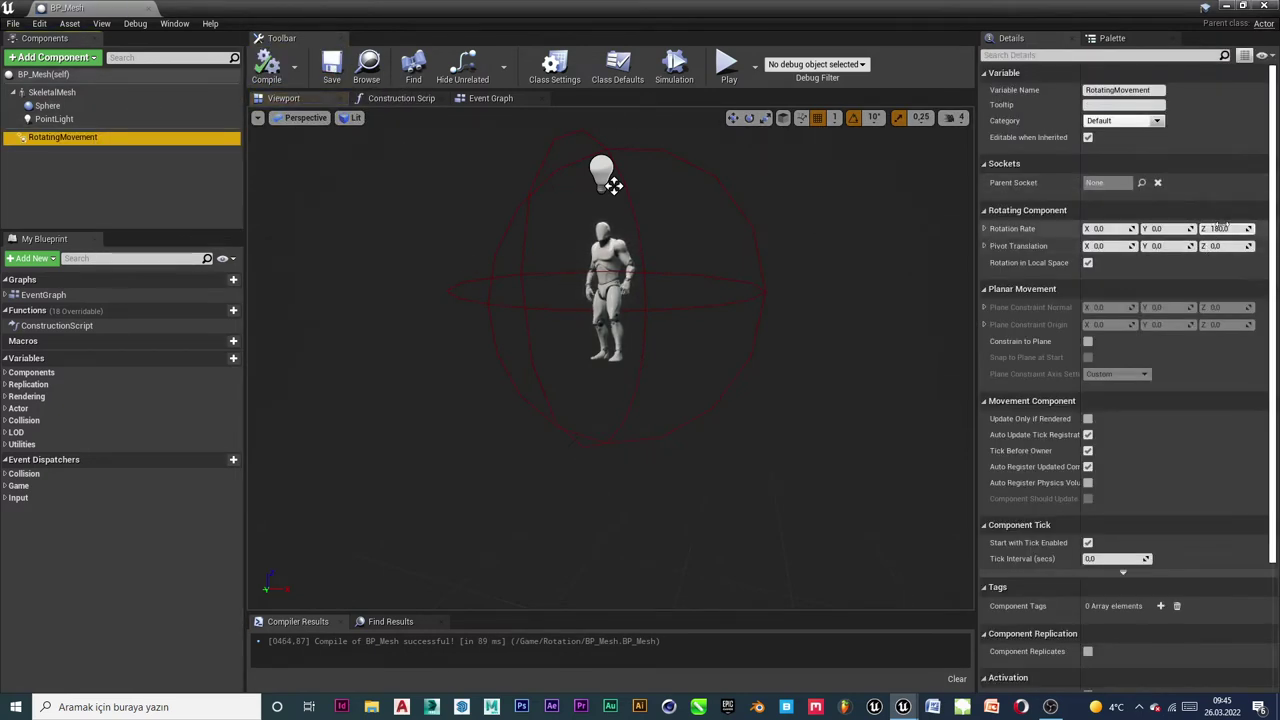
left_click(1222, 228)
type("20")
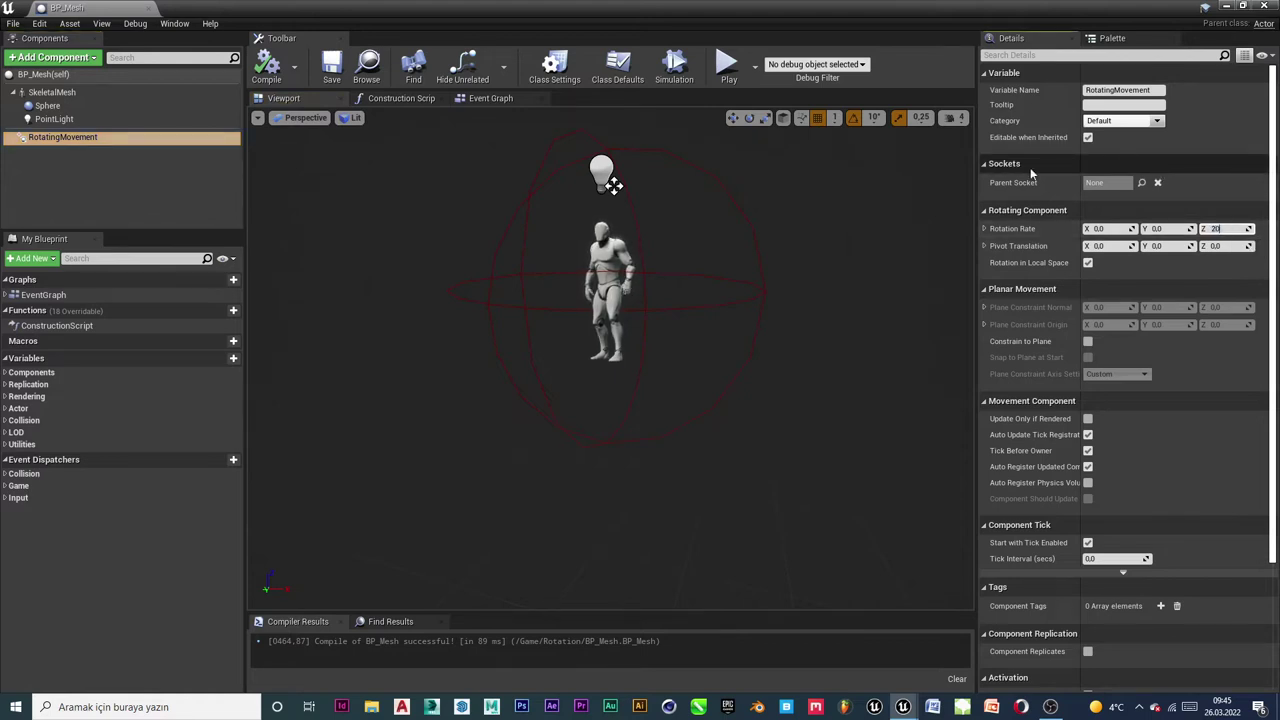
left_click(674, 66)
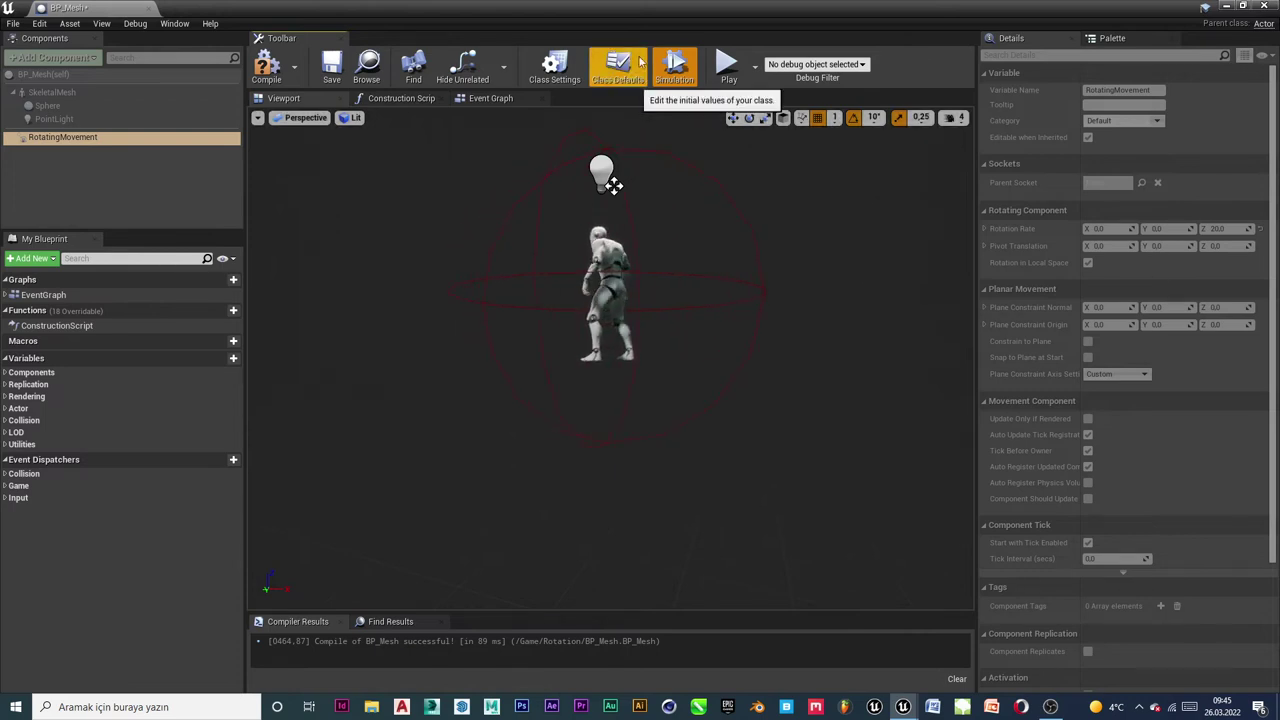
Try a Z rotation rate of -20 and preview the character spinning
left_click(674, 66)
left_click(1210, 229)
type("-20")
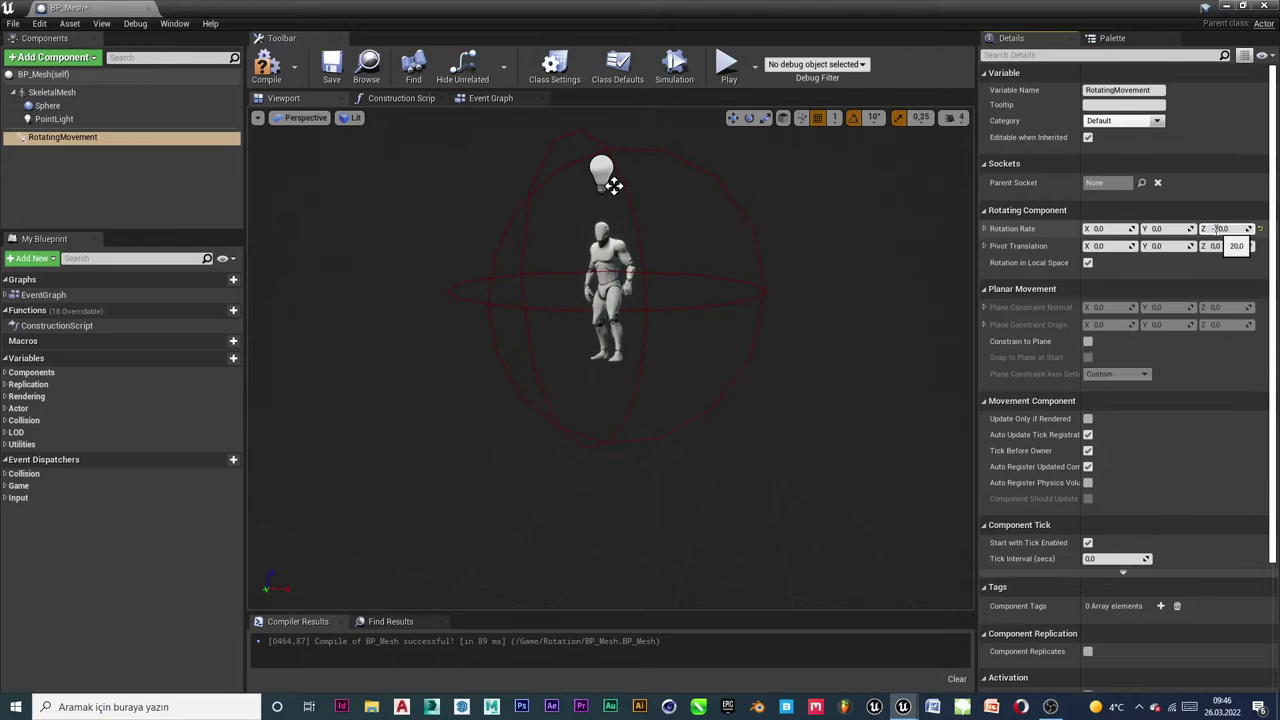
left_click(674, 64)
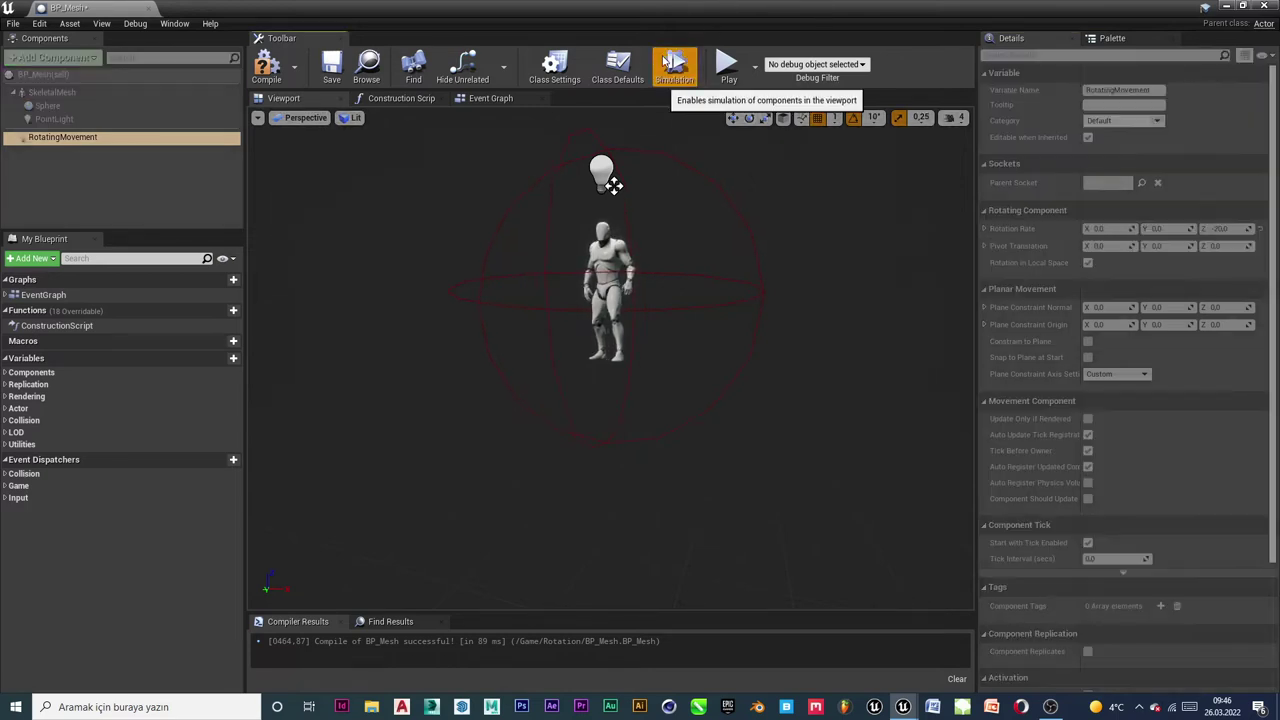
left_click(264, 68)
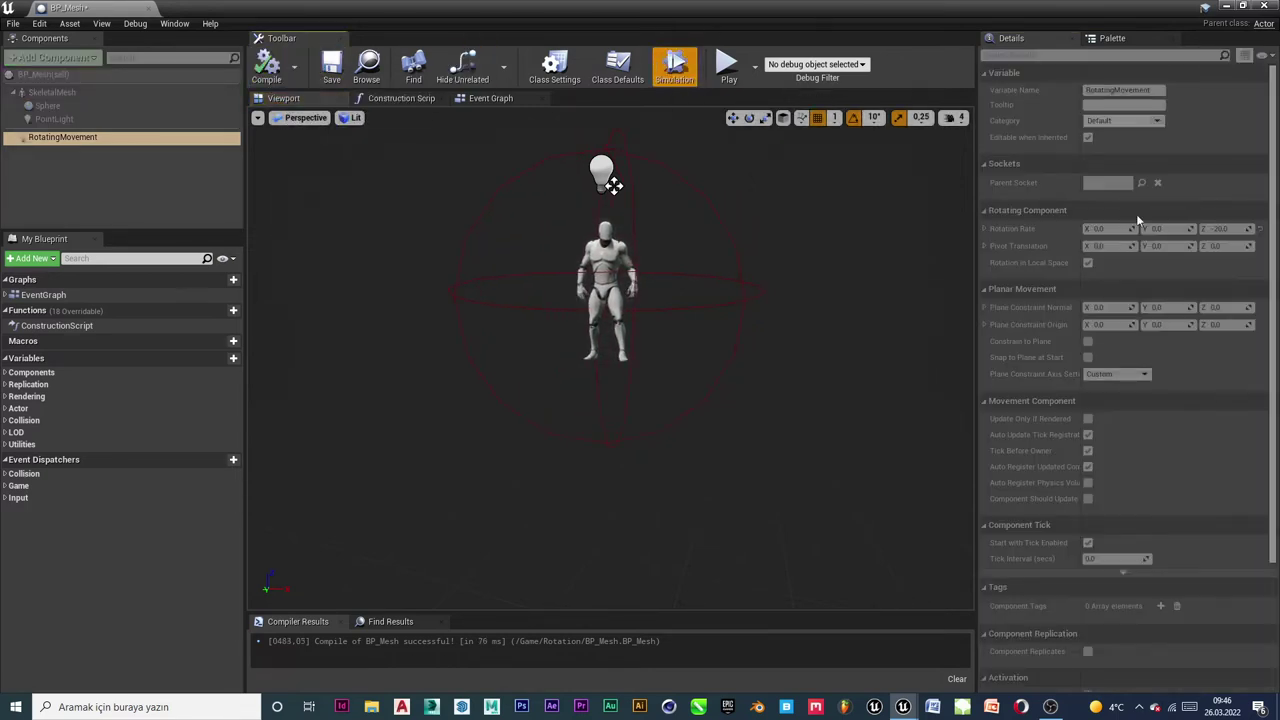
Set the Z rotation rate back to 0 and recompile BP_Mesh
left_click(674, 68)
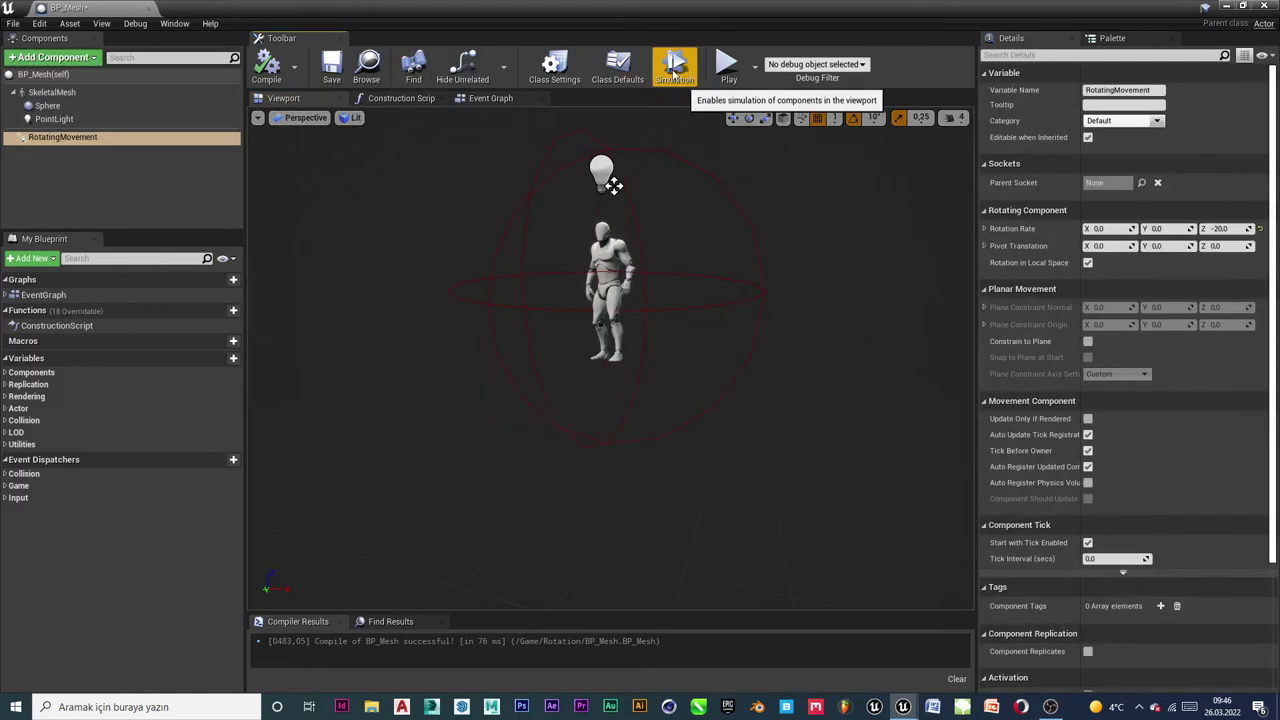
left_click(1222, 230)
type("0")
key("Return")
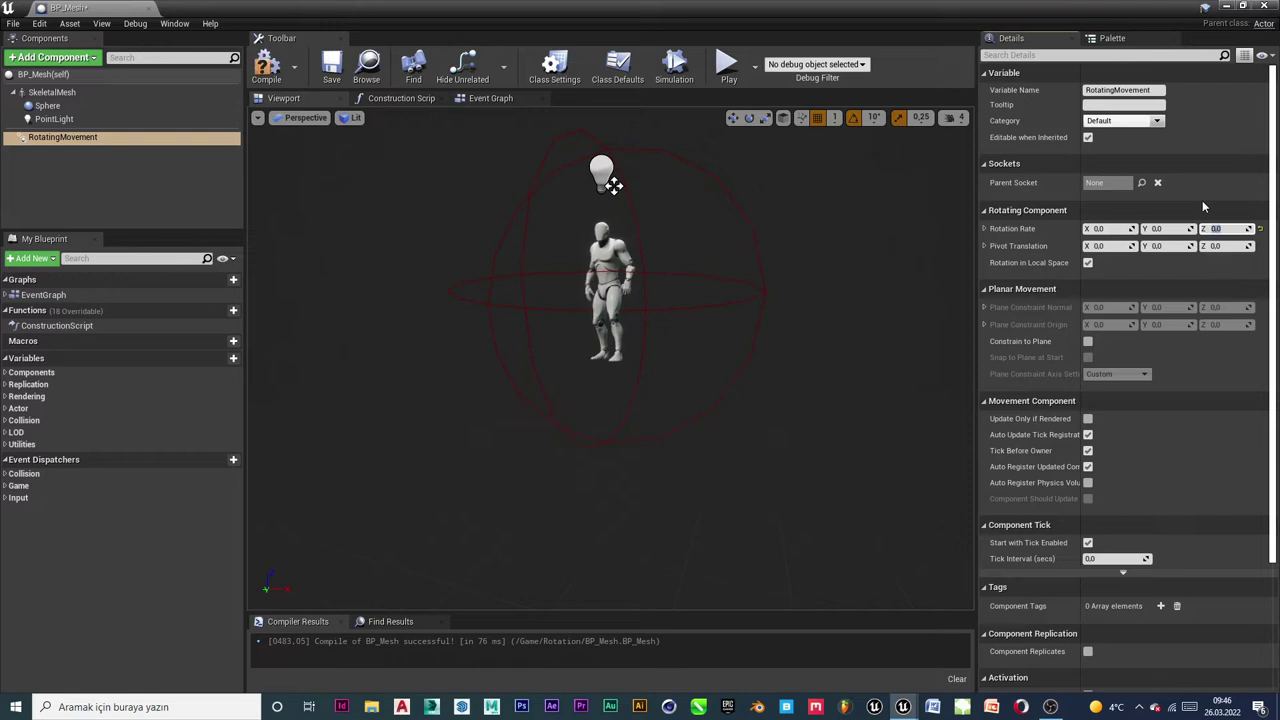
left_click(266, 67)
Delete the three default event nodes from the Event Graph, then compile and save
left_click(331, 67)
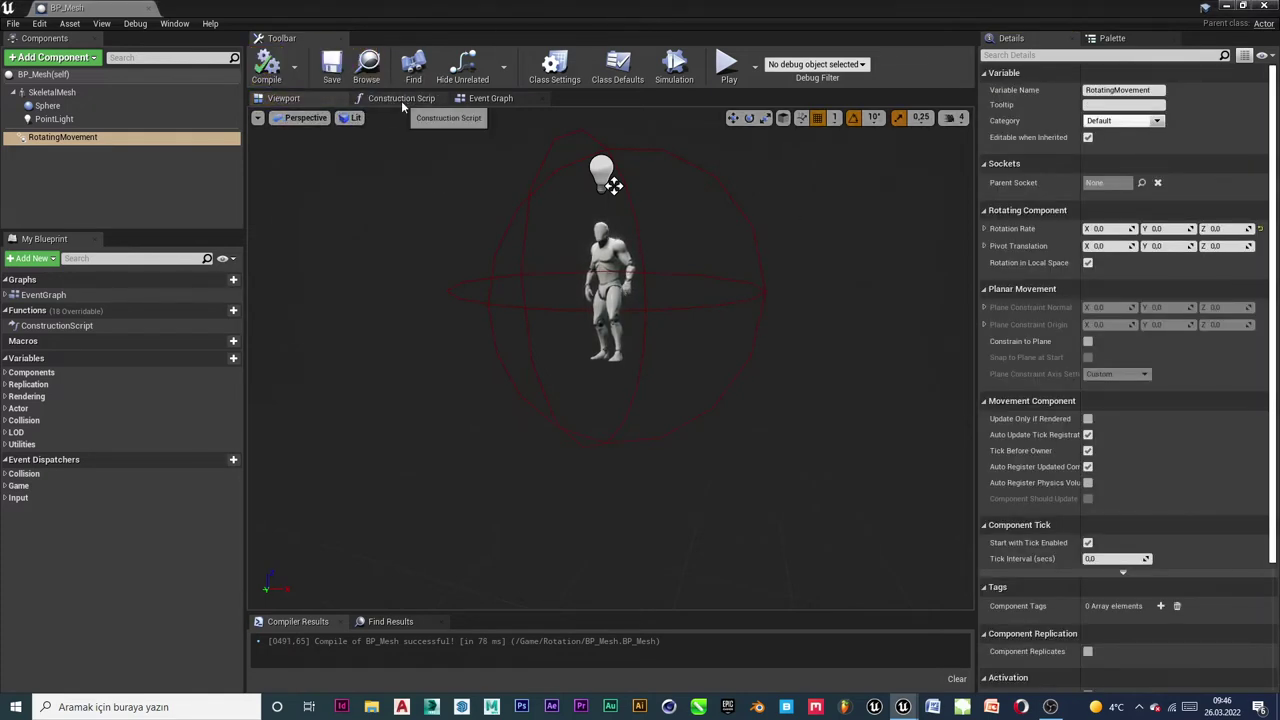
left_click(400, 98)
left_click(510, 98)
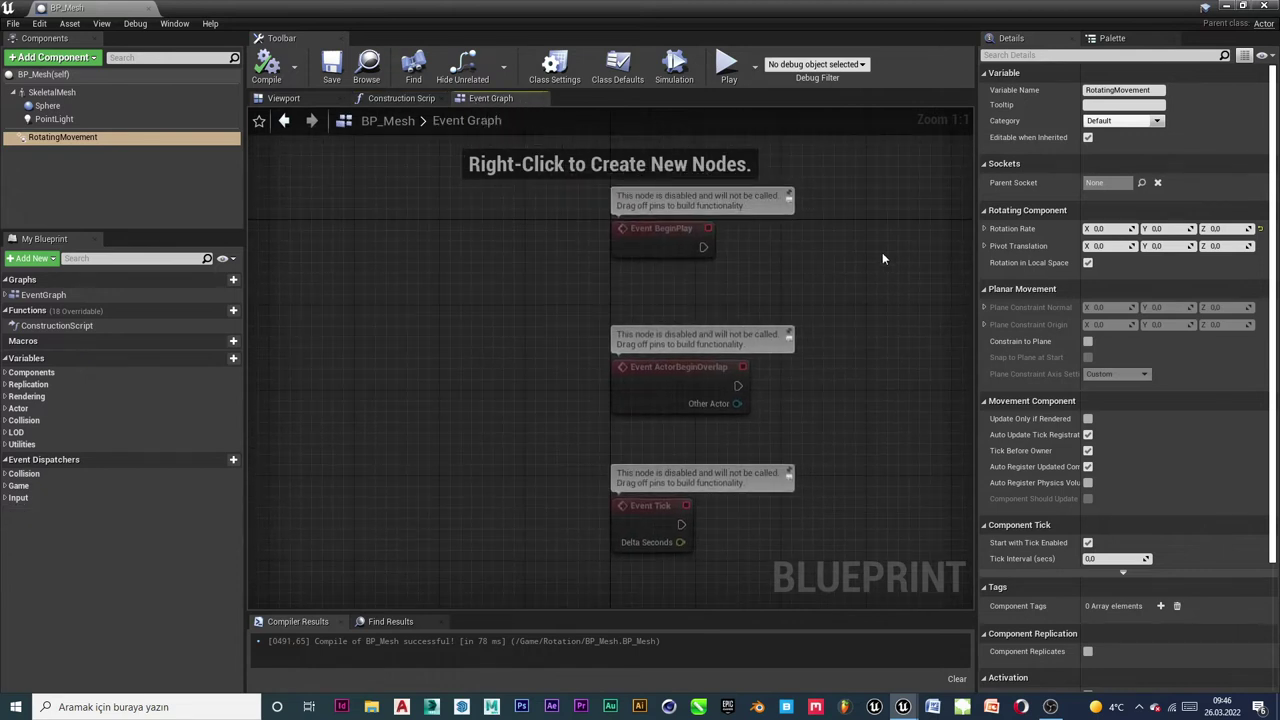
left_click_drag(680, 186, 455, 525)
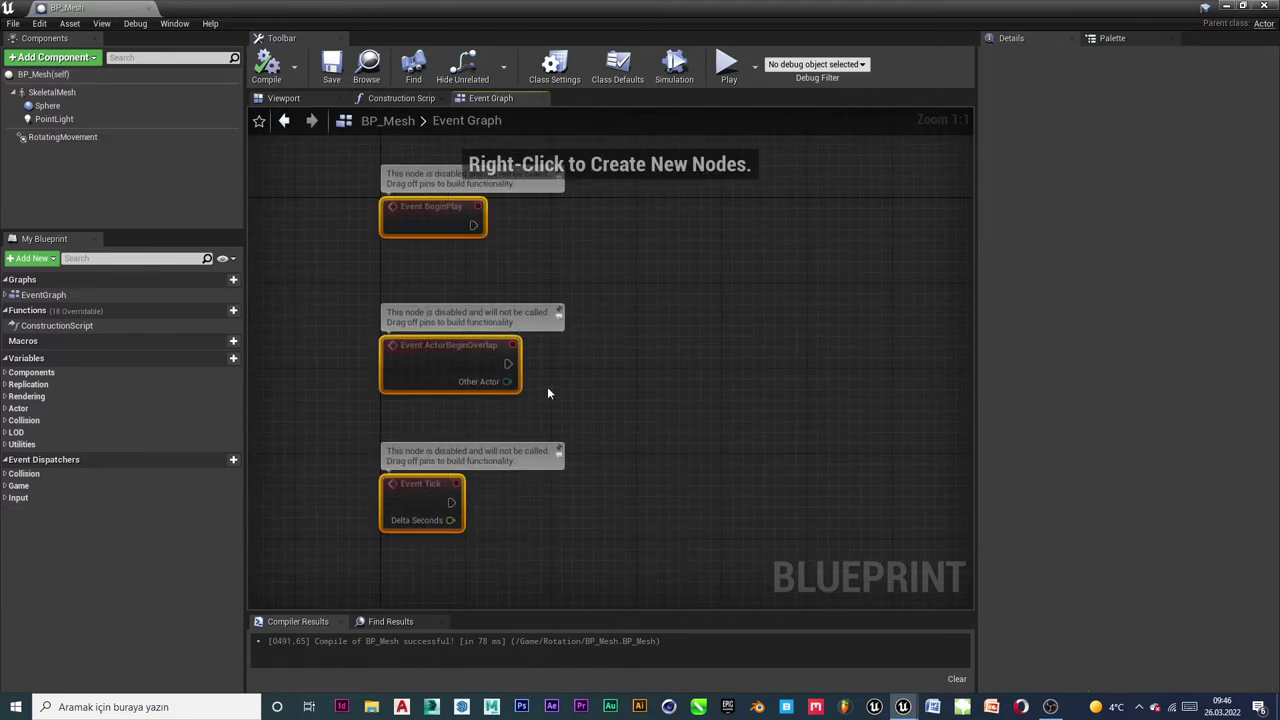
key("Delete")
left_click(267, 68)
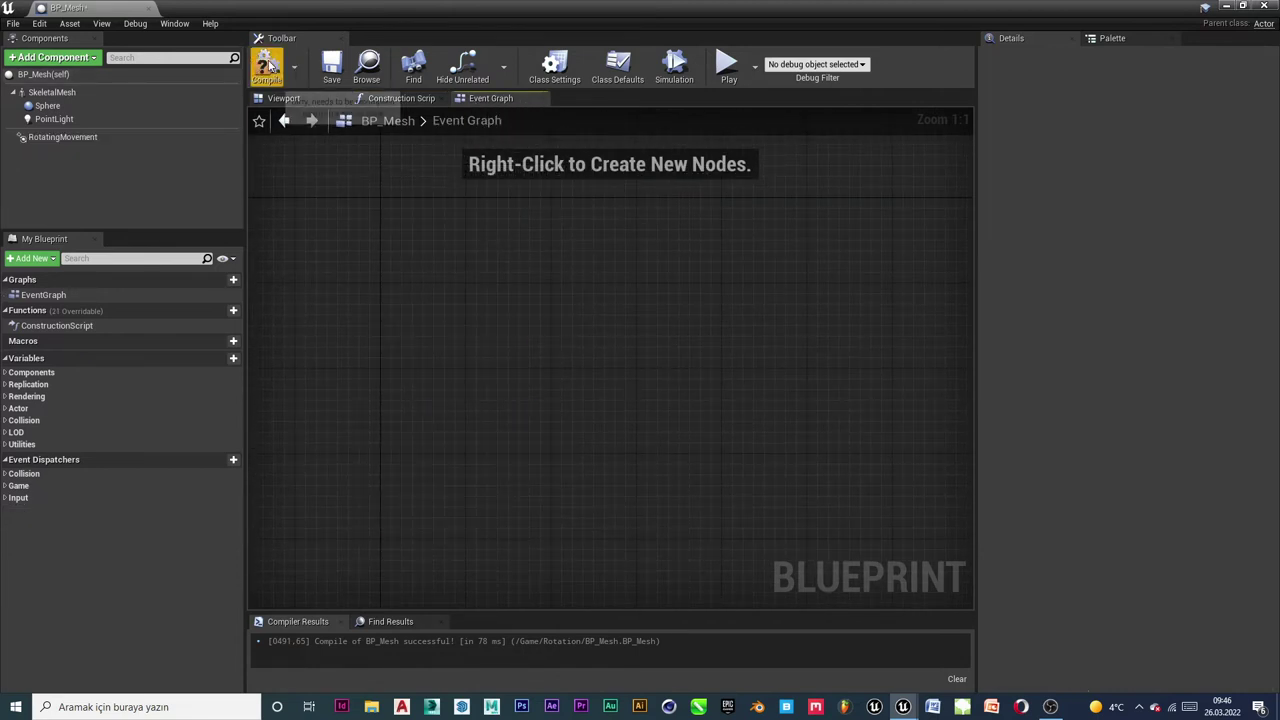
left_click(331, 66)
left_click(40, 137)
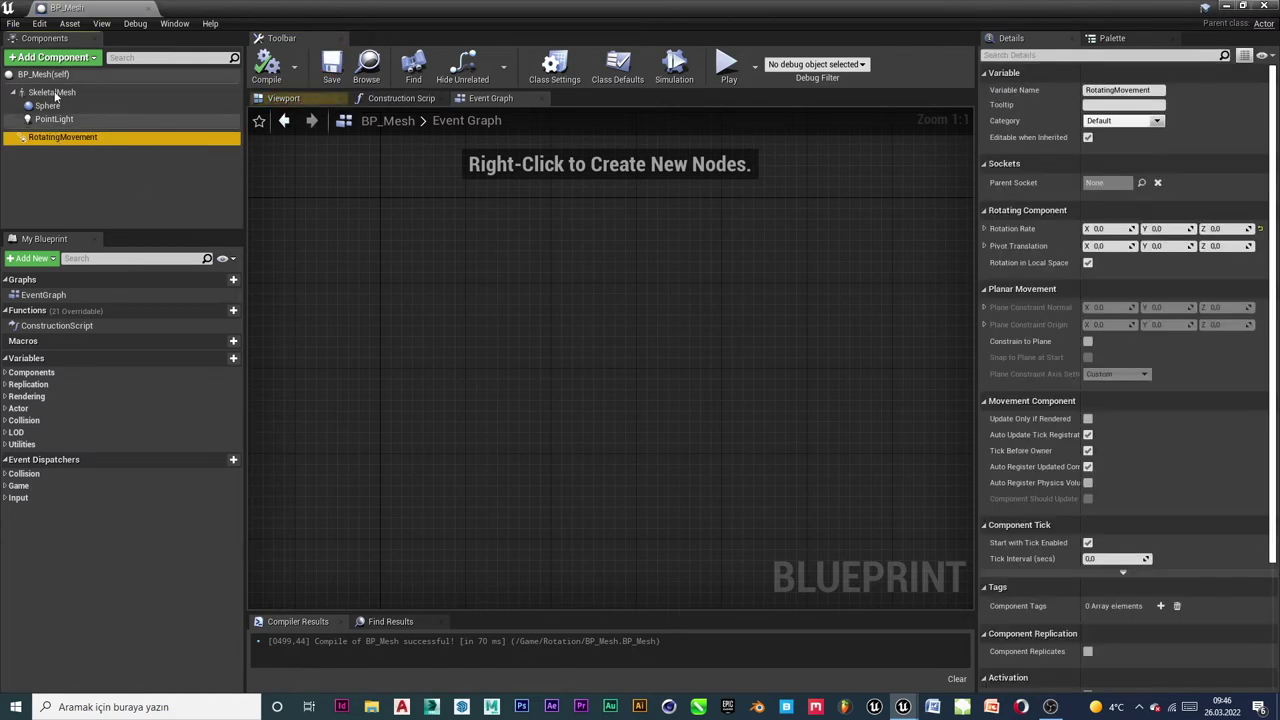
left_click(45, 106)
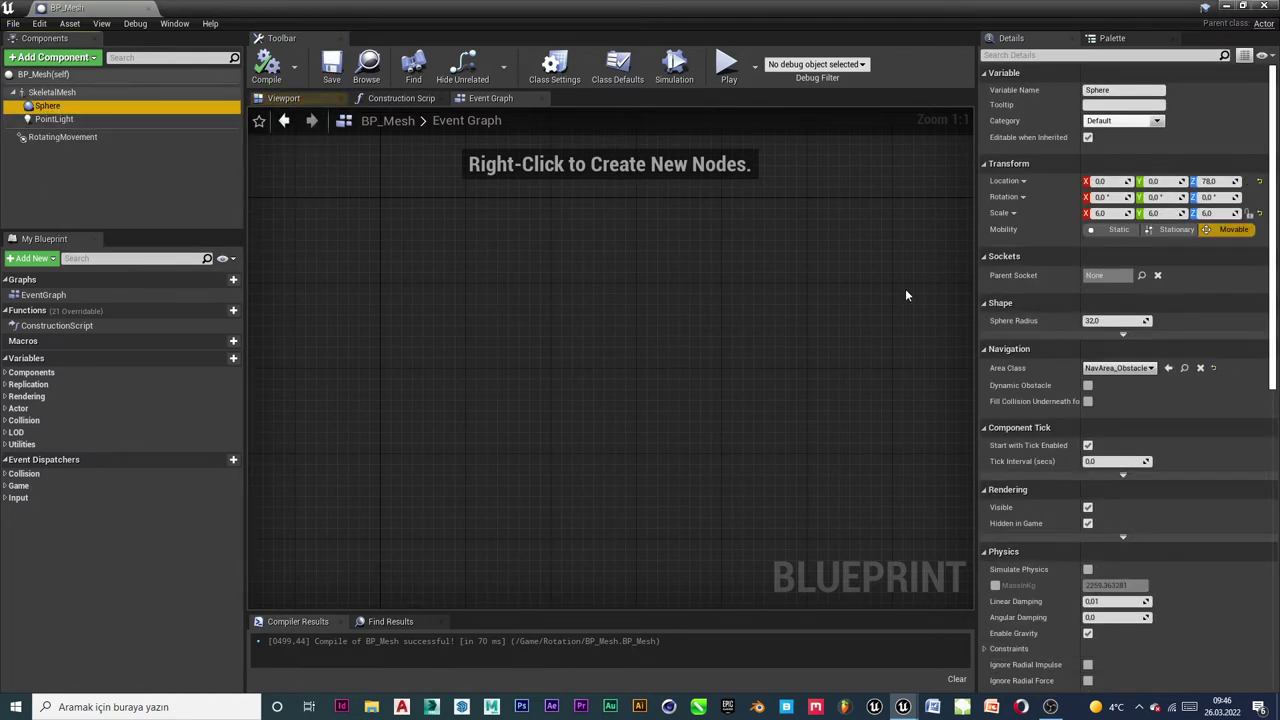
Add the Sphere's On Component Begin Overlap and End Overlap events, then compile and save
scroll(1160, 360, "down", 2)
scroll(1172, 365, "down", 4)
scroll(1174, 341, "down", 4)
scroll(1158, 345, "down", 3)
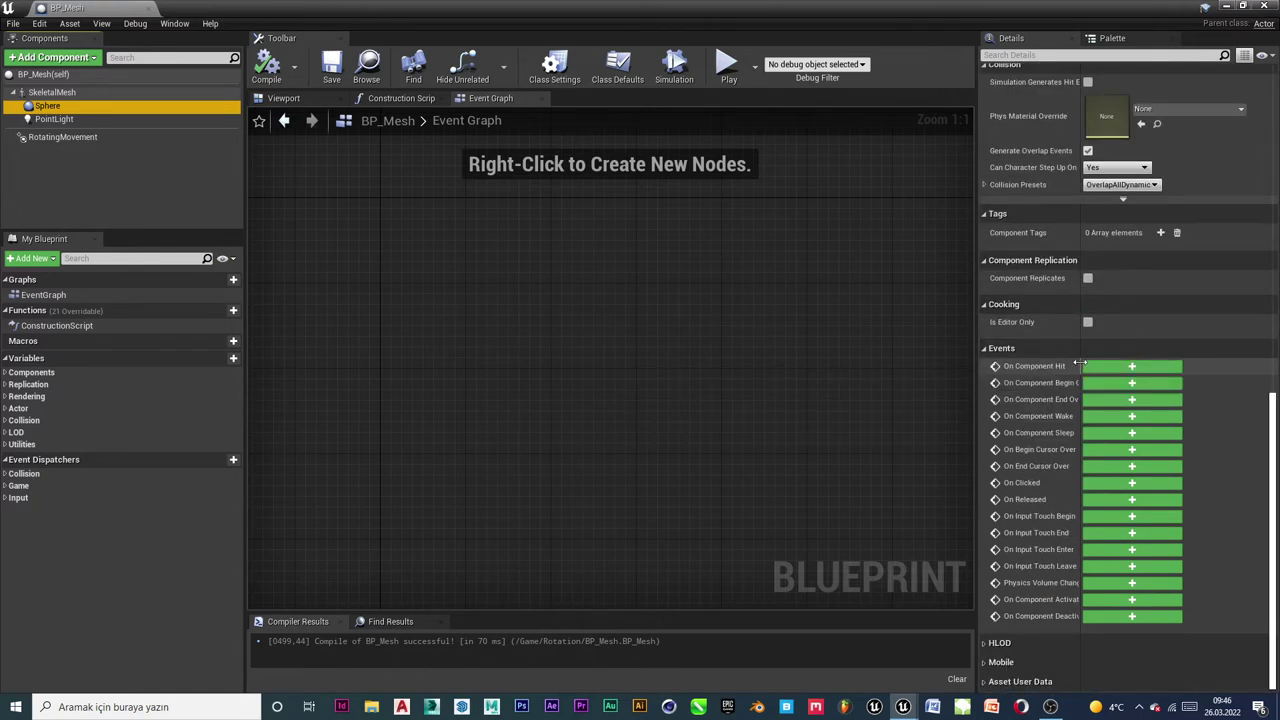
left_click_drag(1079, 363, 1119, 375)
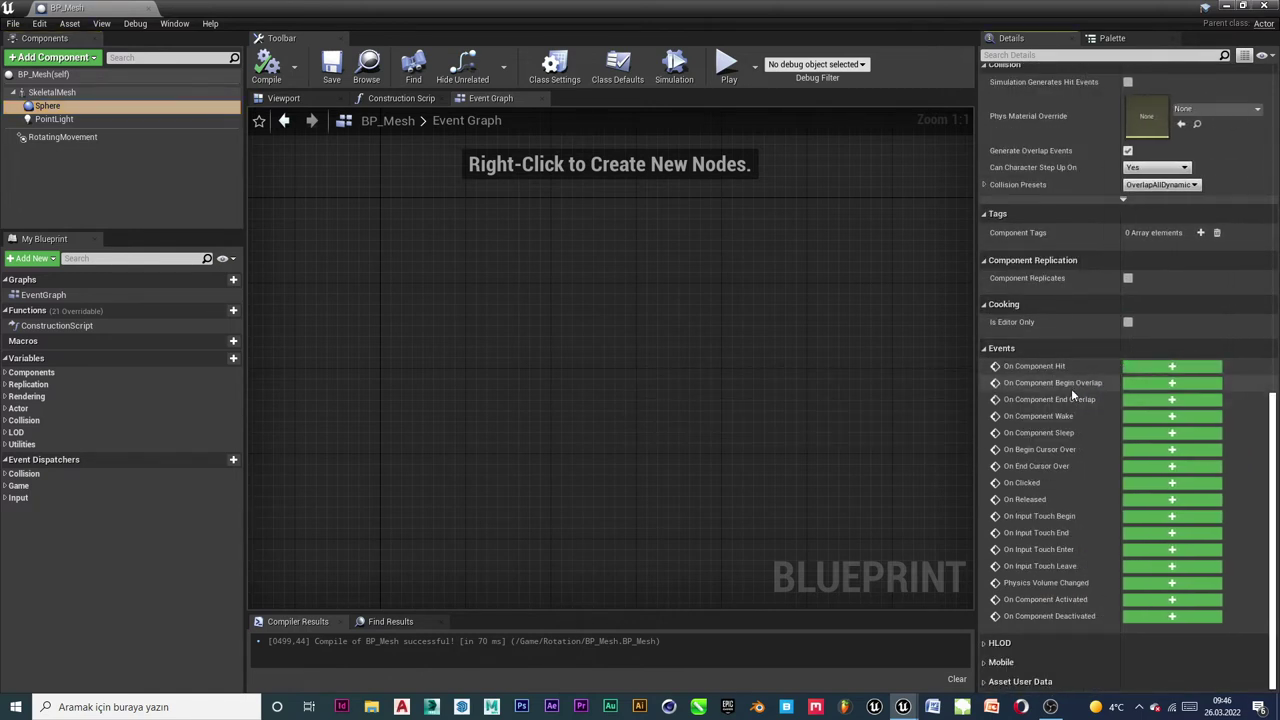
left_click(1170, 385)
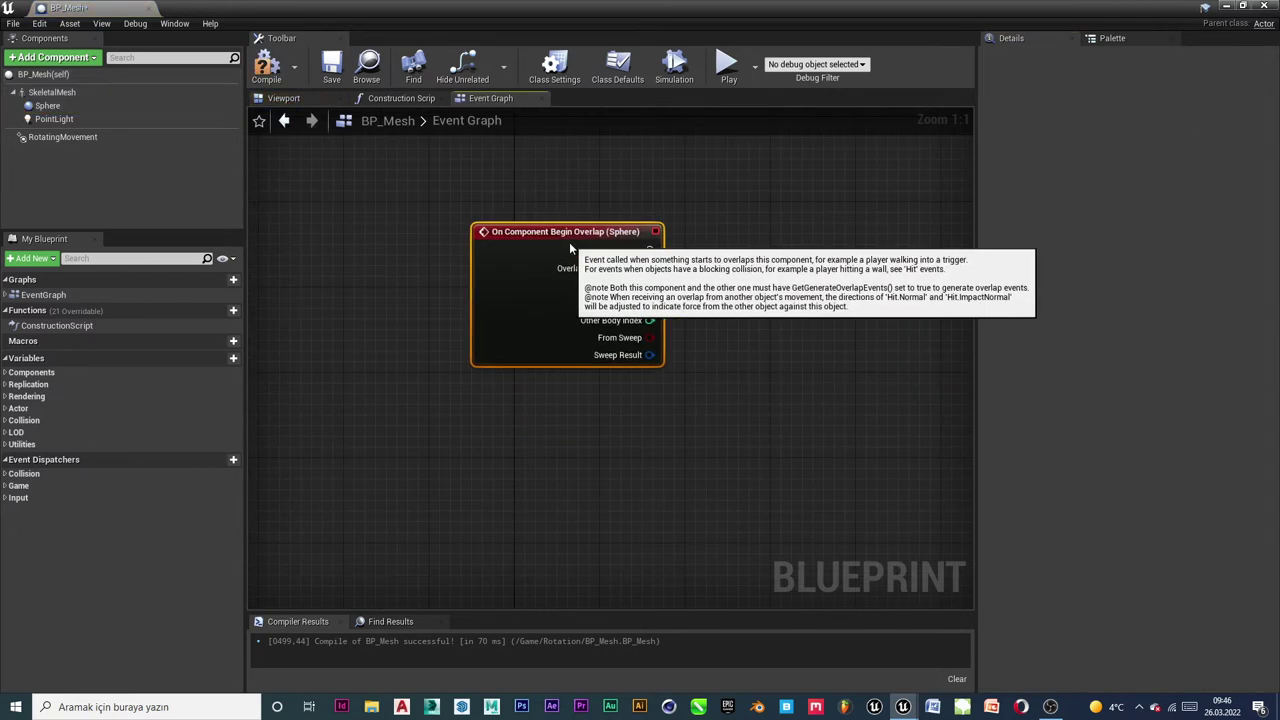
left_click(45, 105)
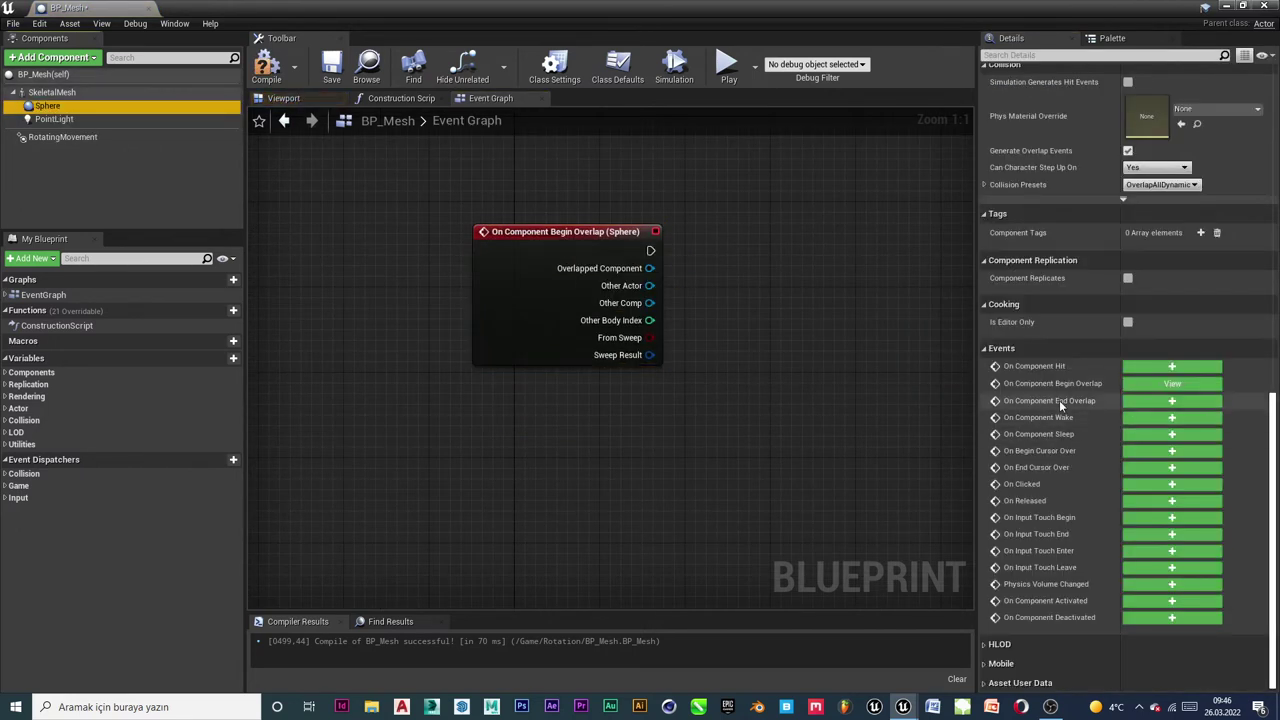
left_click(1175, 400)
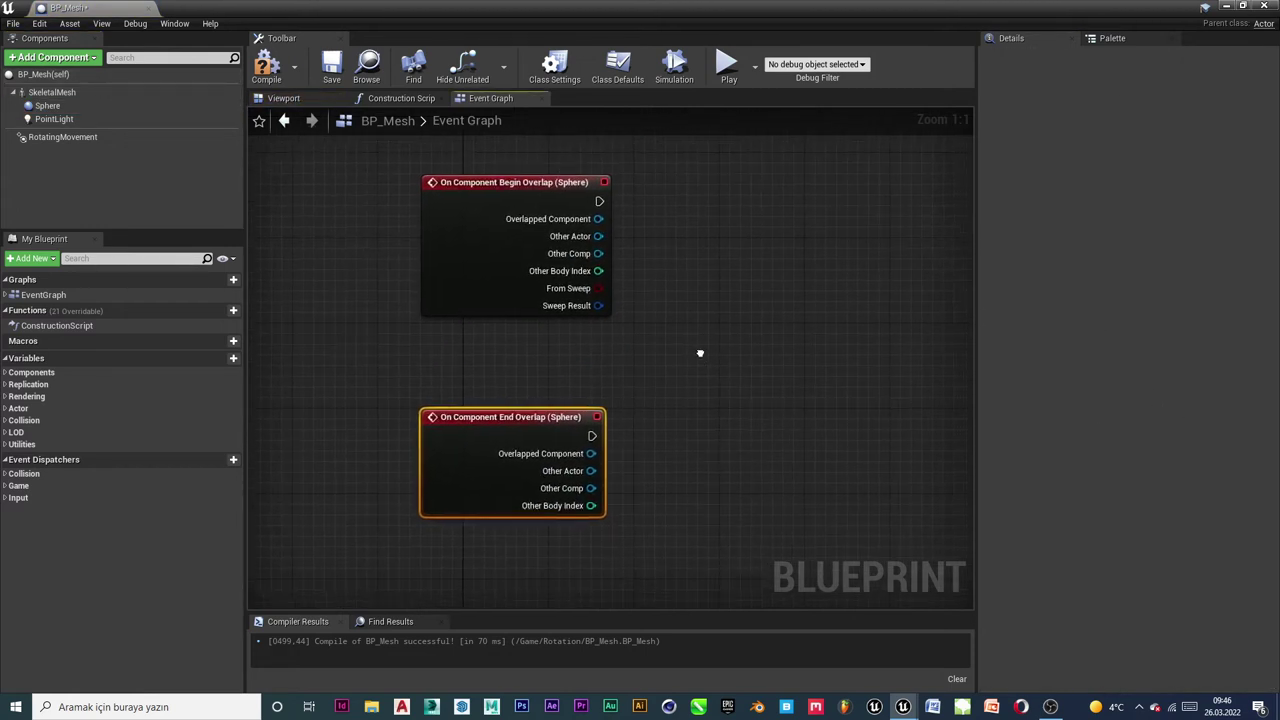
left_click(266, 68)
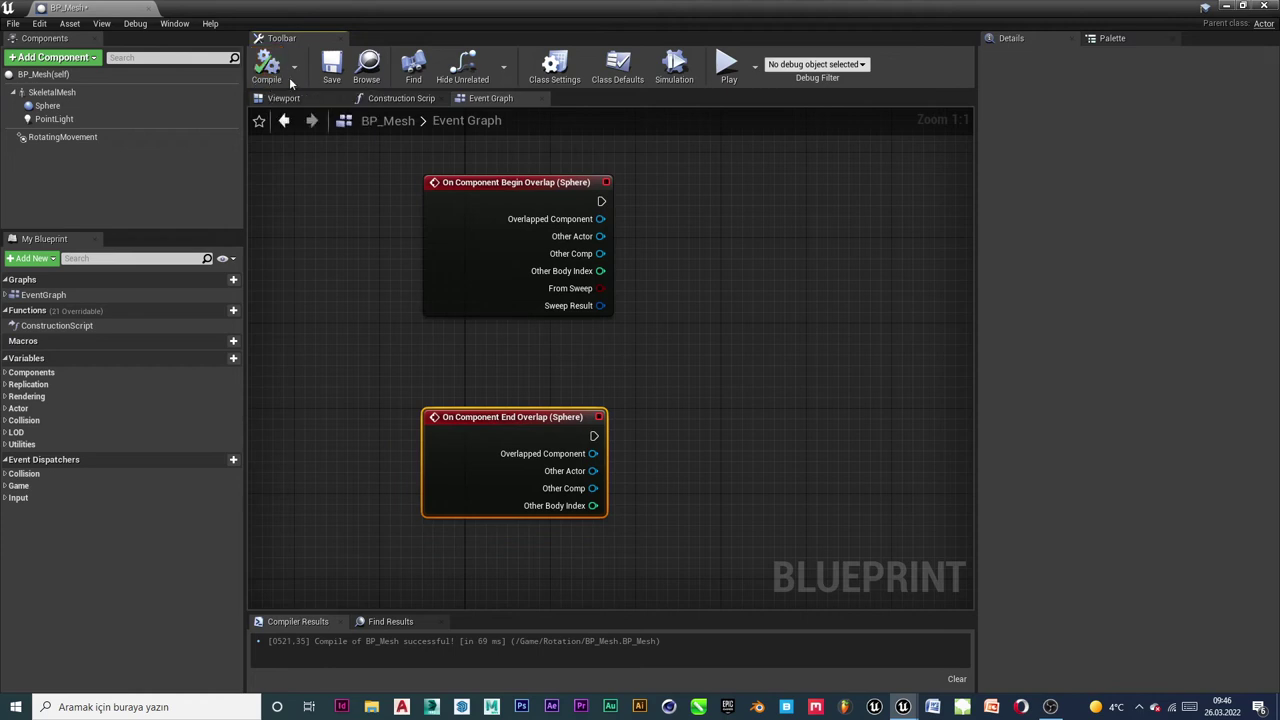
left_click(331, 68)
Place a Rotating Movement getter node between the two overlap events
left_click(715, 293)
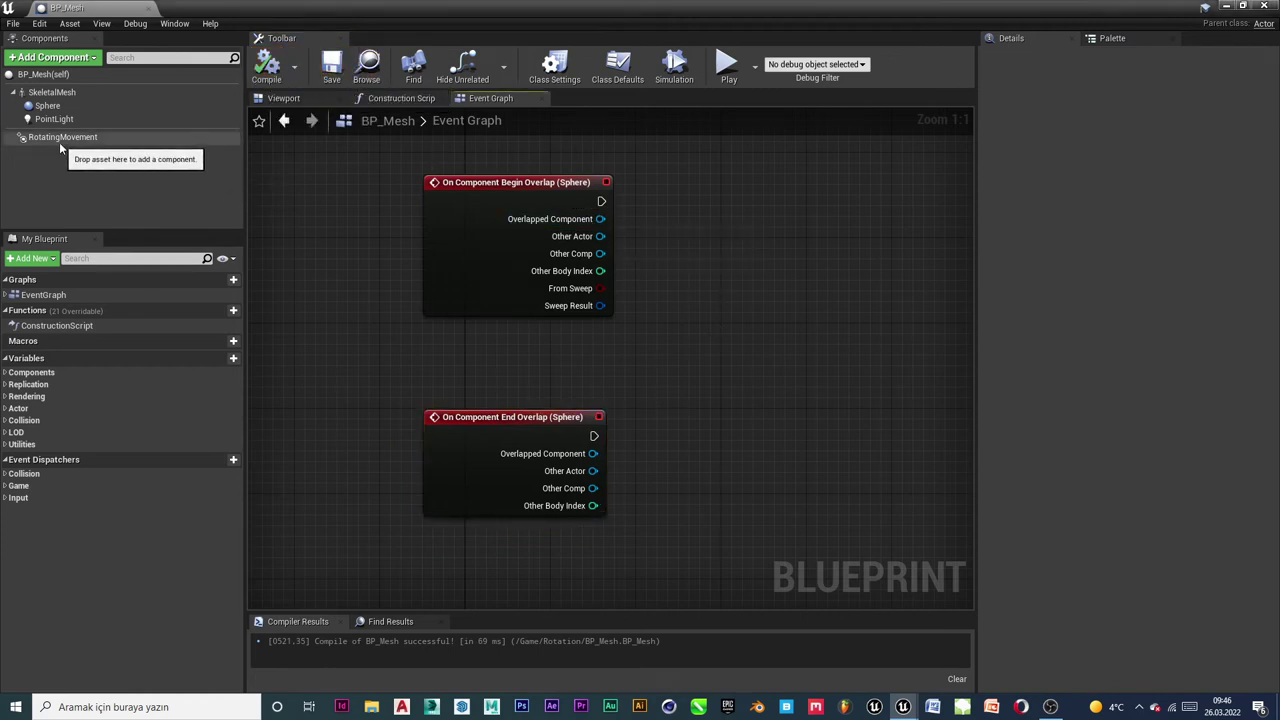
left_click_drag(59, 140, 689, 375)
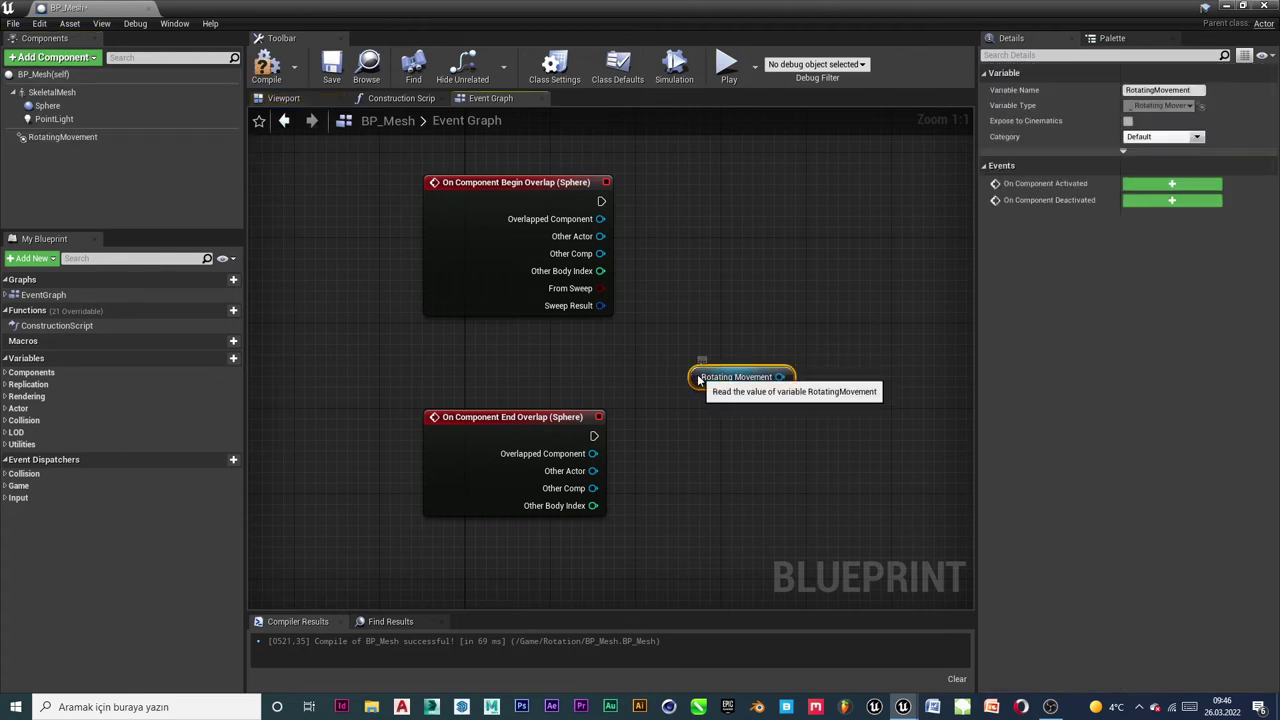
left_click(720, 381)
left_click(270, 72)
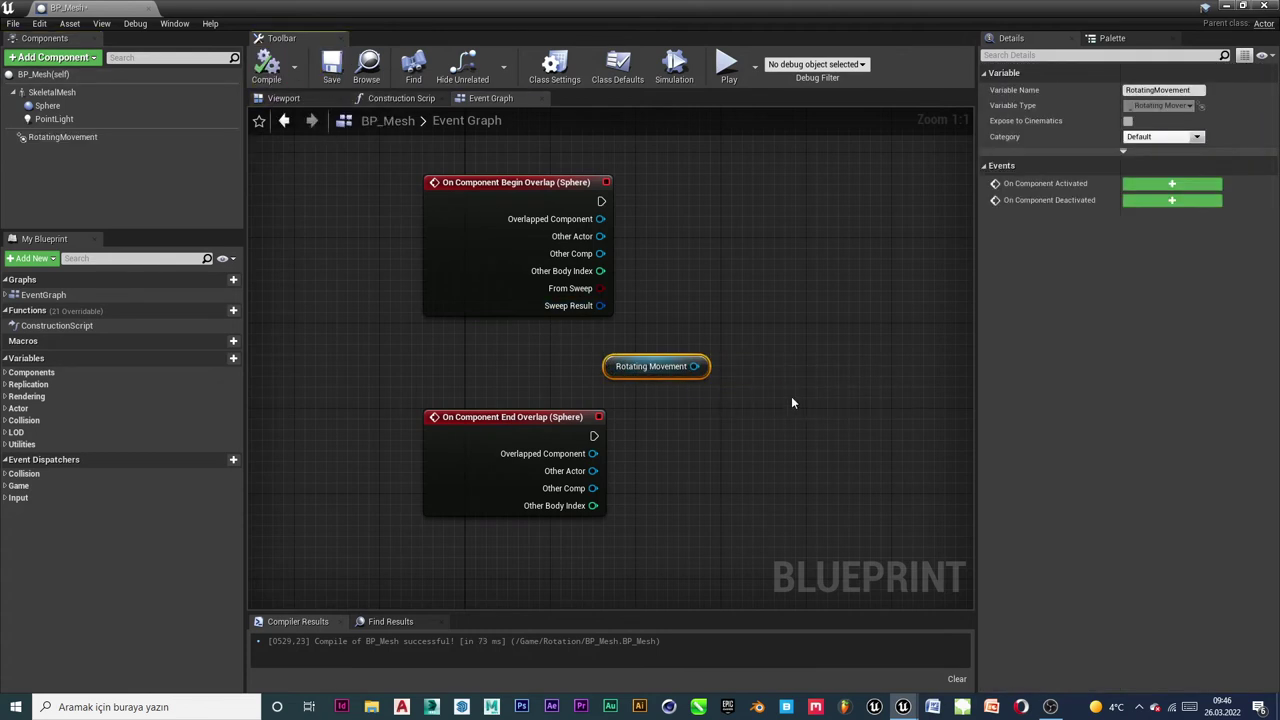
Create a SET Rotation Rate node from Rotating Movement and paste a duplicate
mouse_move(694, 366)
left_mouse_down()
mouse_move(747, 218)
mouse_move(760, 218)
left_mouse_up()
type("ro")
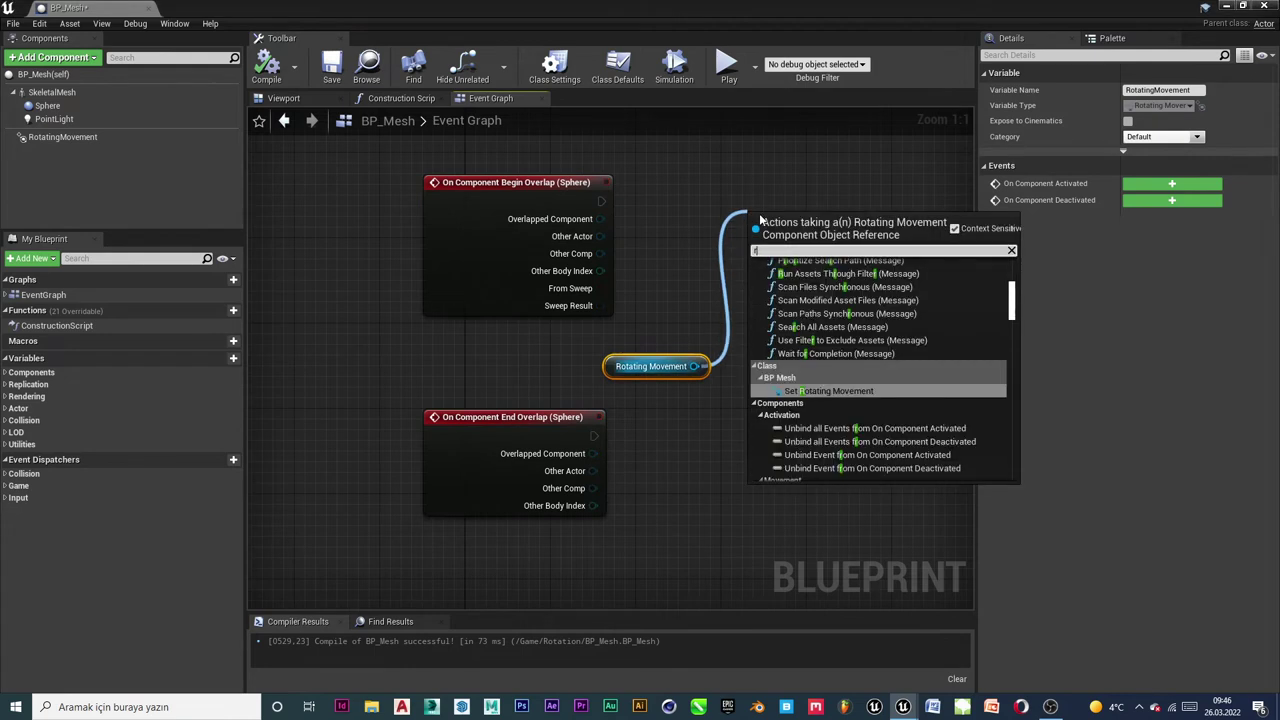
type("ta")
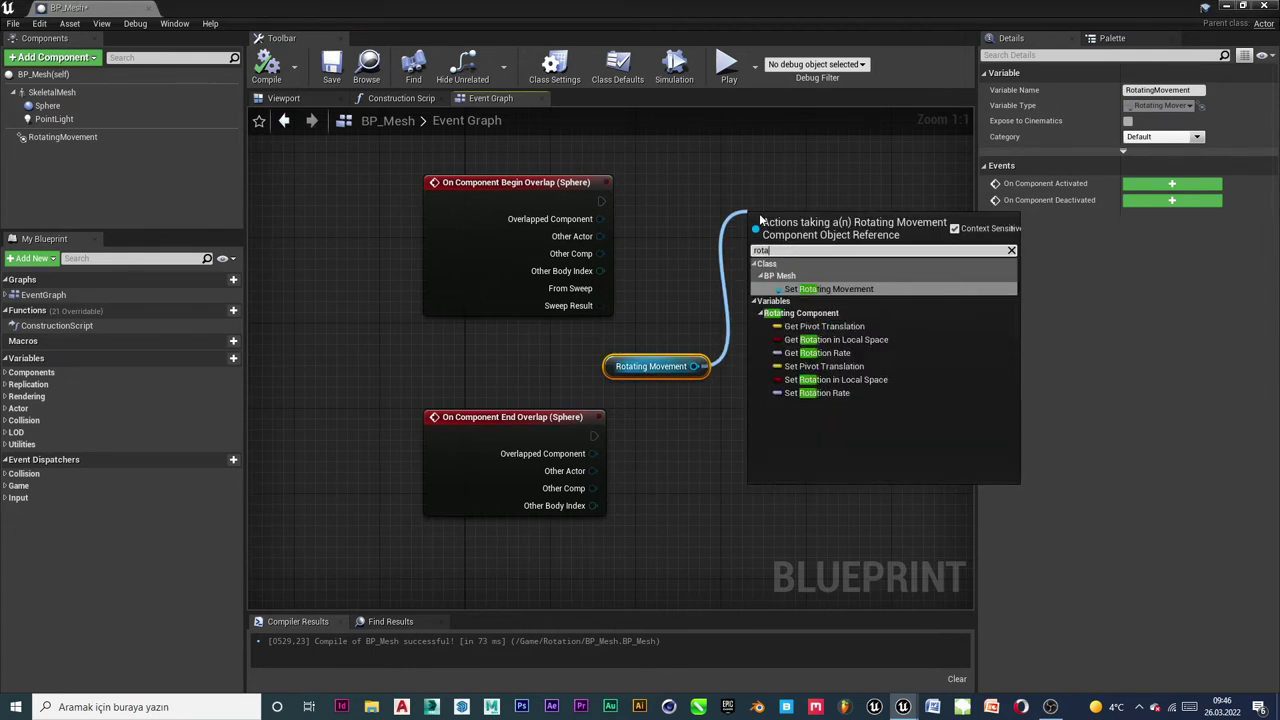
key("Down")
key("Down")
key("Down")
key("Down")
key("Down")
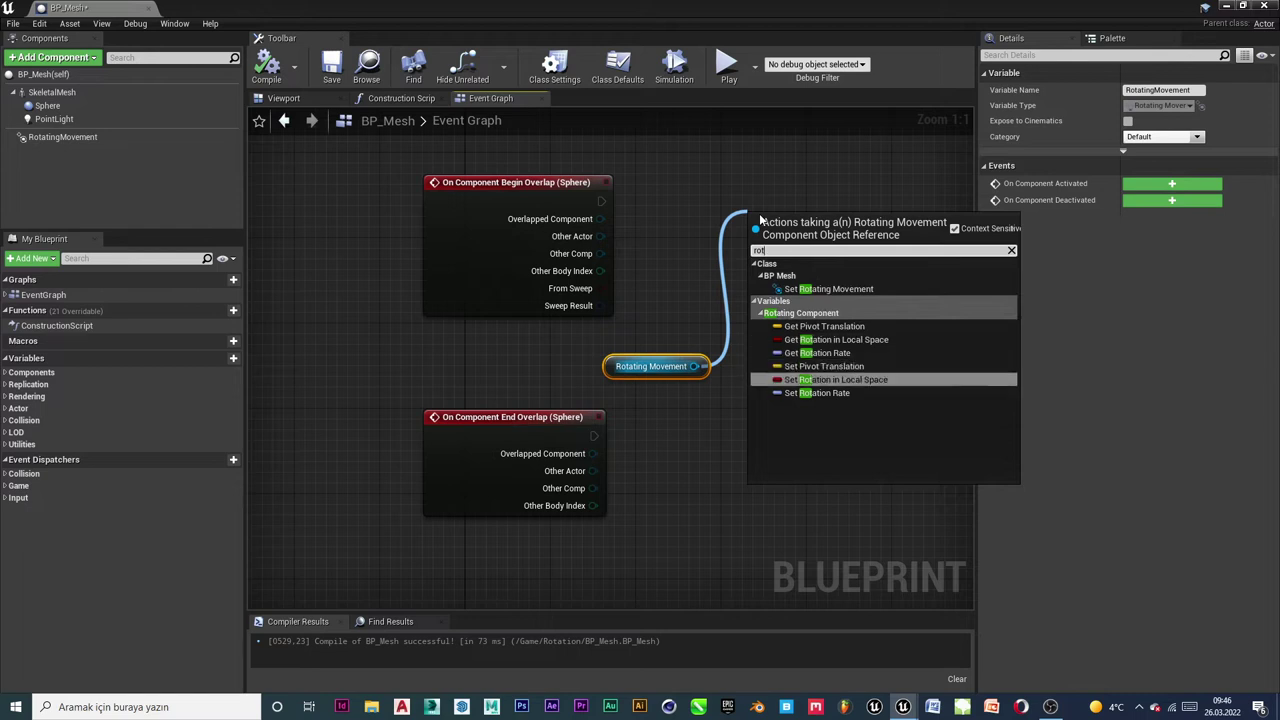
key("Down")
key("Return")
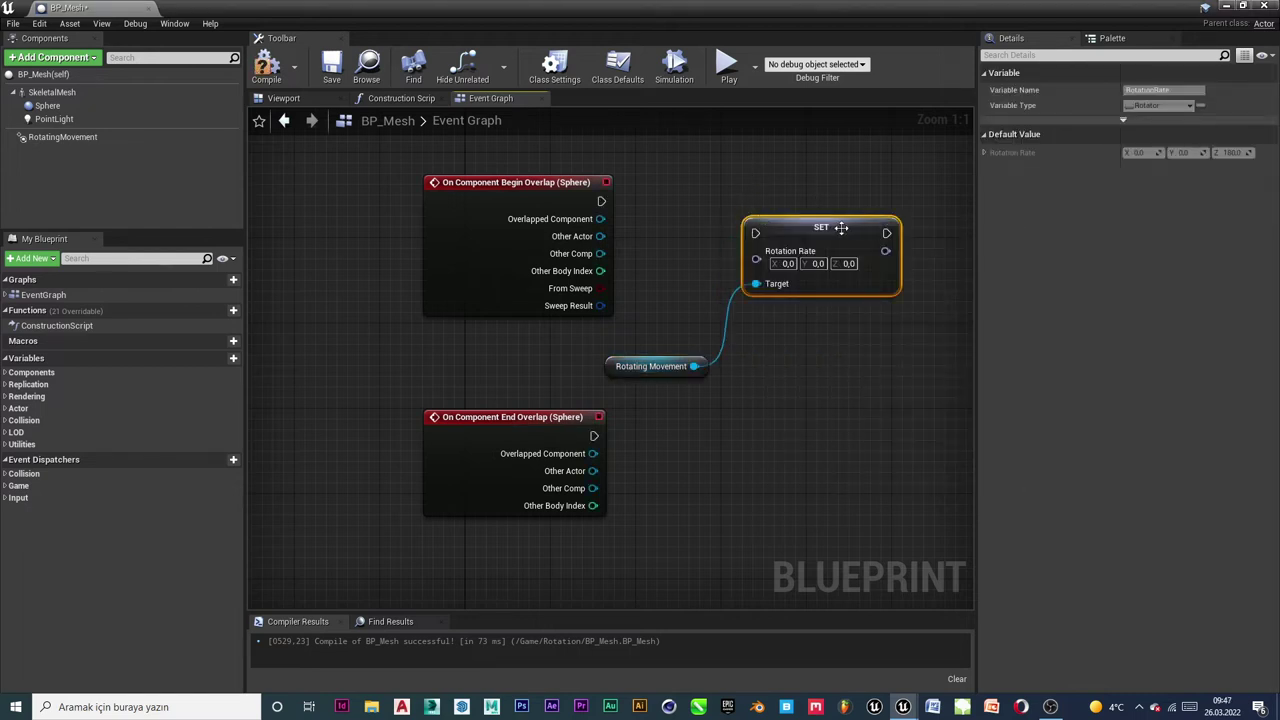
left_click_drag(841, 228, 853, 228)
key("ctrl+c")
key("ctrl+v")
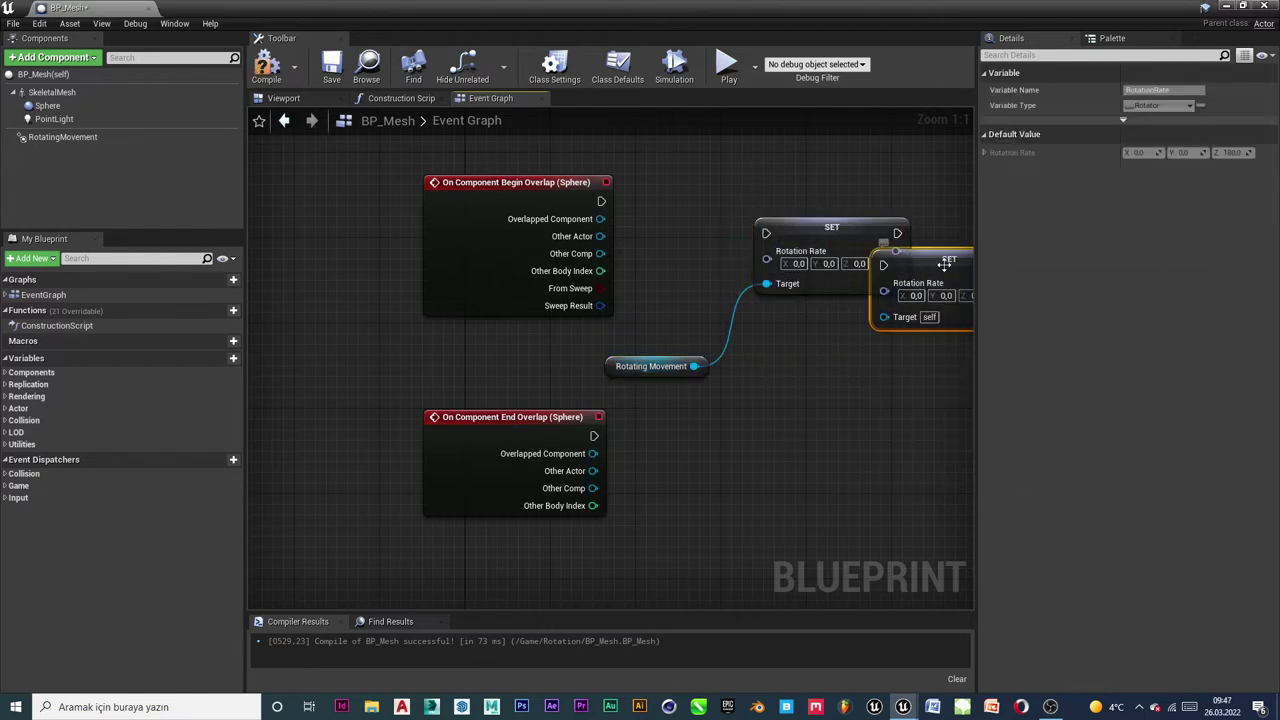
left_click_drag(944, 264, 825, 436)
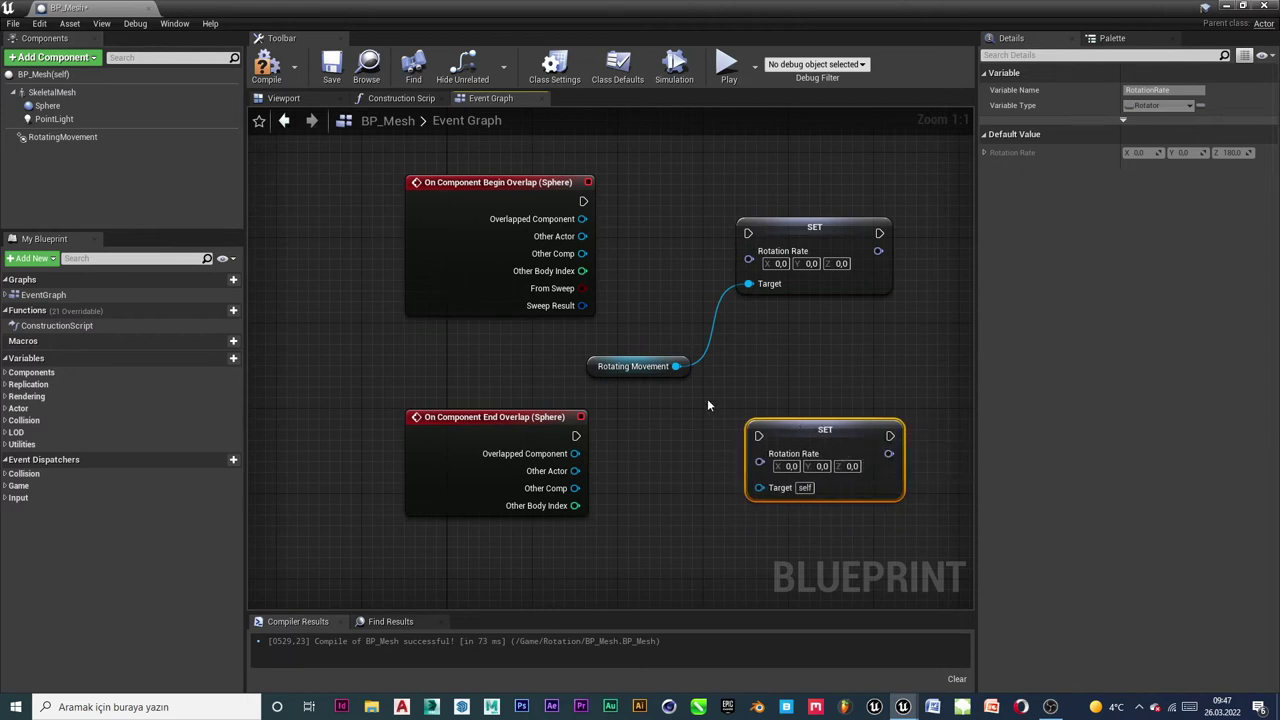
Wire Rotating Movement and the end overlap event into the second SET, align nodes, compile
left_click_drag(676, 366, 764, 491)
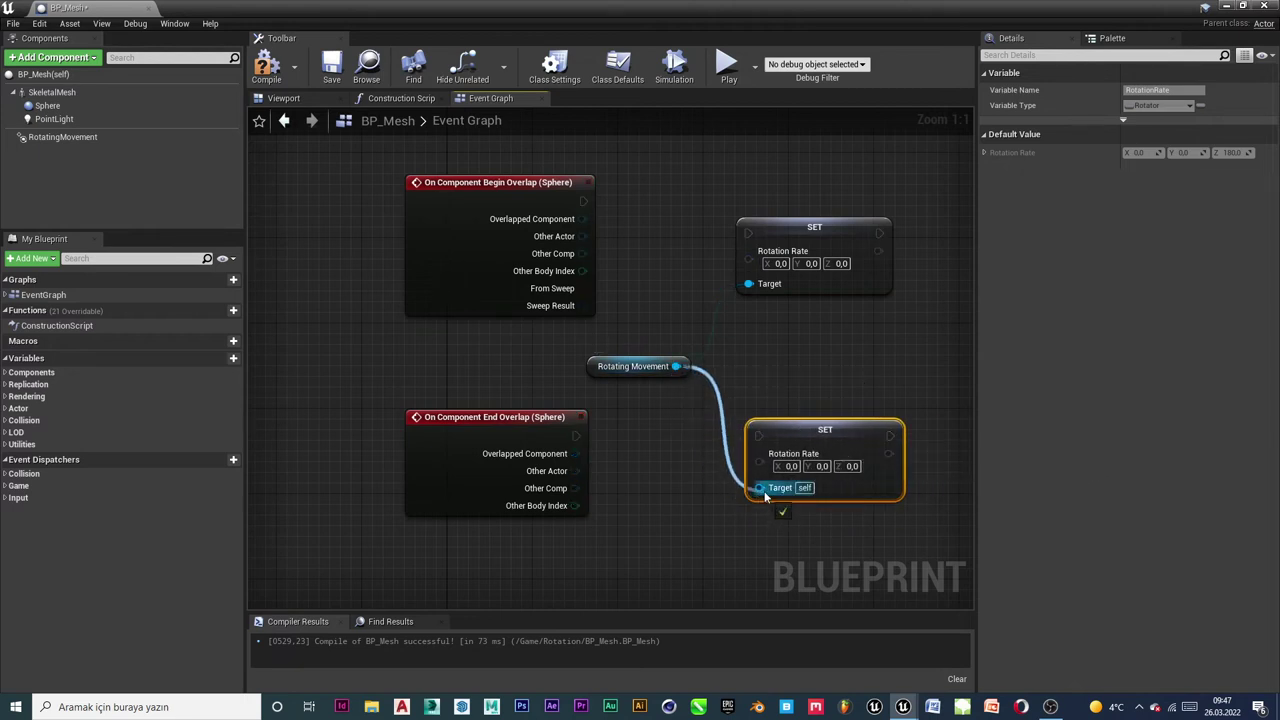
left_click_drag(758, 436, 575, 437)
mouse_move(752, 241)
left_mouse_down()
mouse_move(760, 213)
mouse_move(585, 201)
left_mouse_up()
left_click(266, 65)
scroll(806, 338, "down", 3)
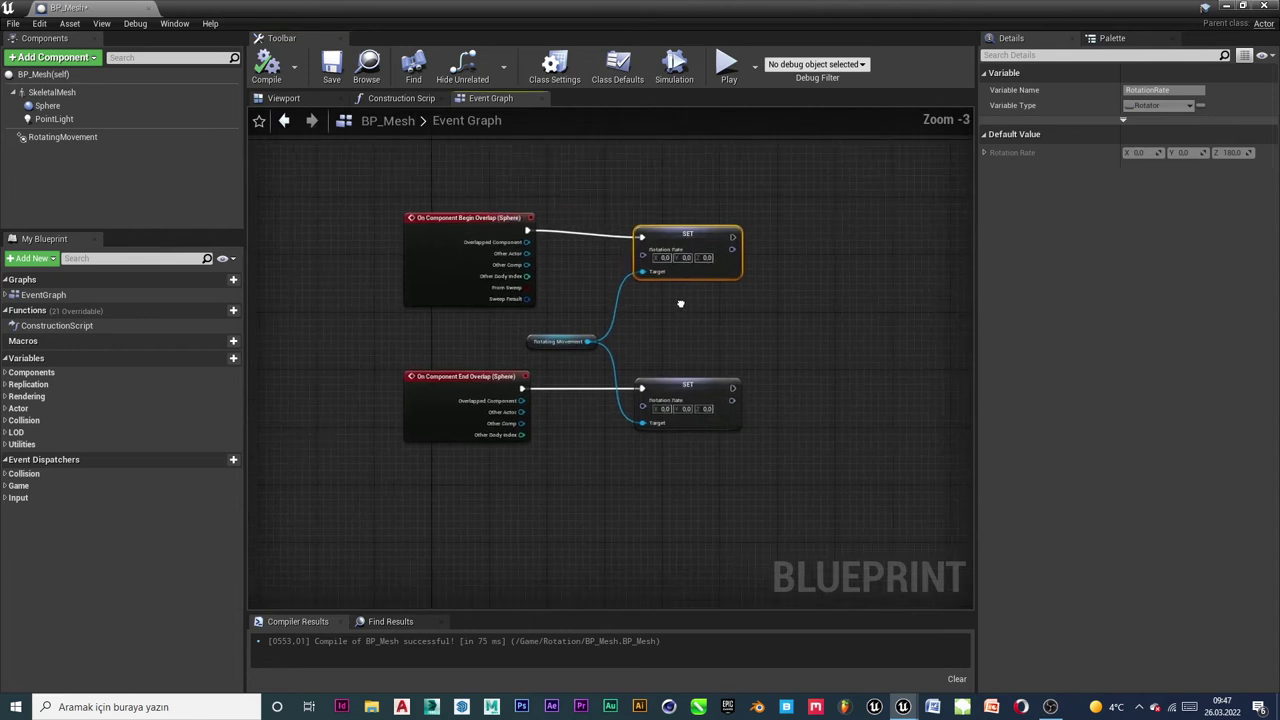
left_click_drag(656, 256, 678, 248)
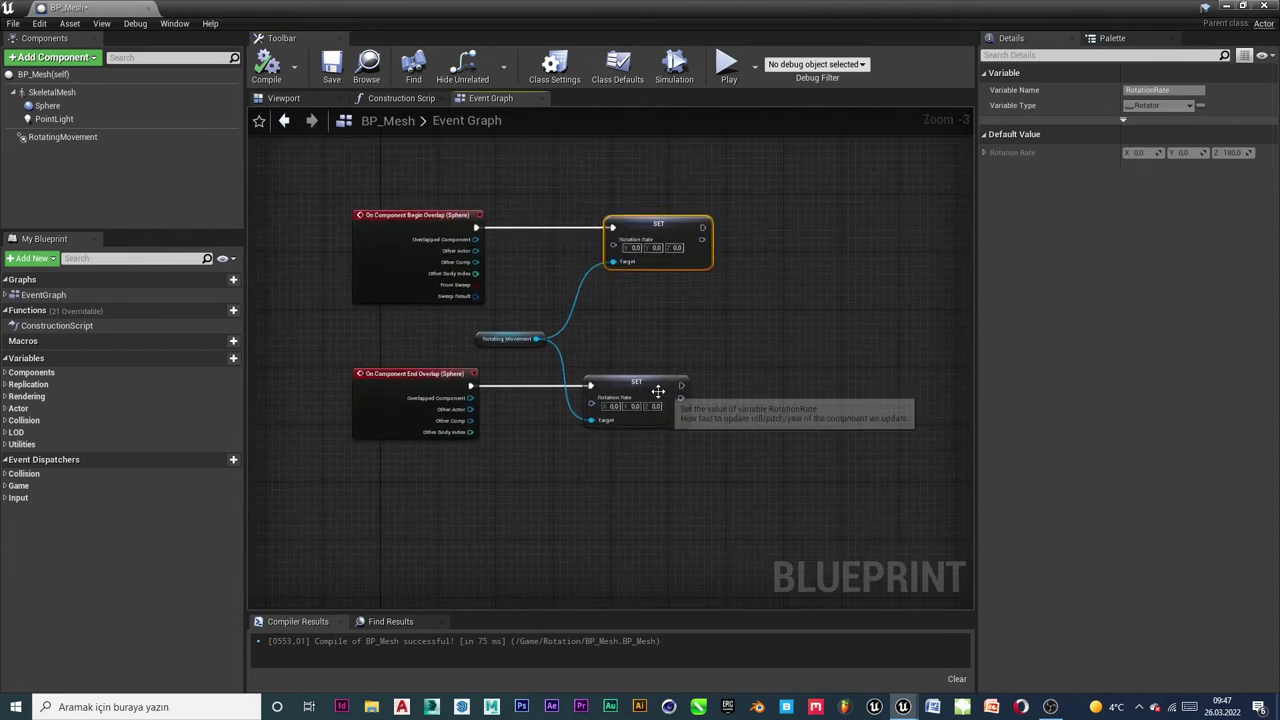
left_click_drag(663, 398, 677, 390)
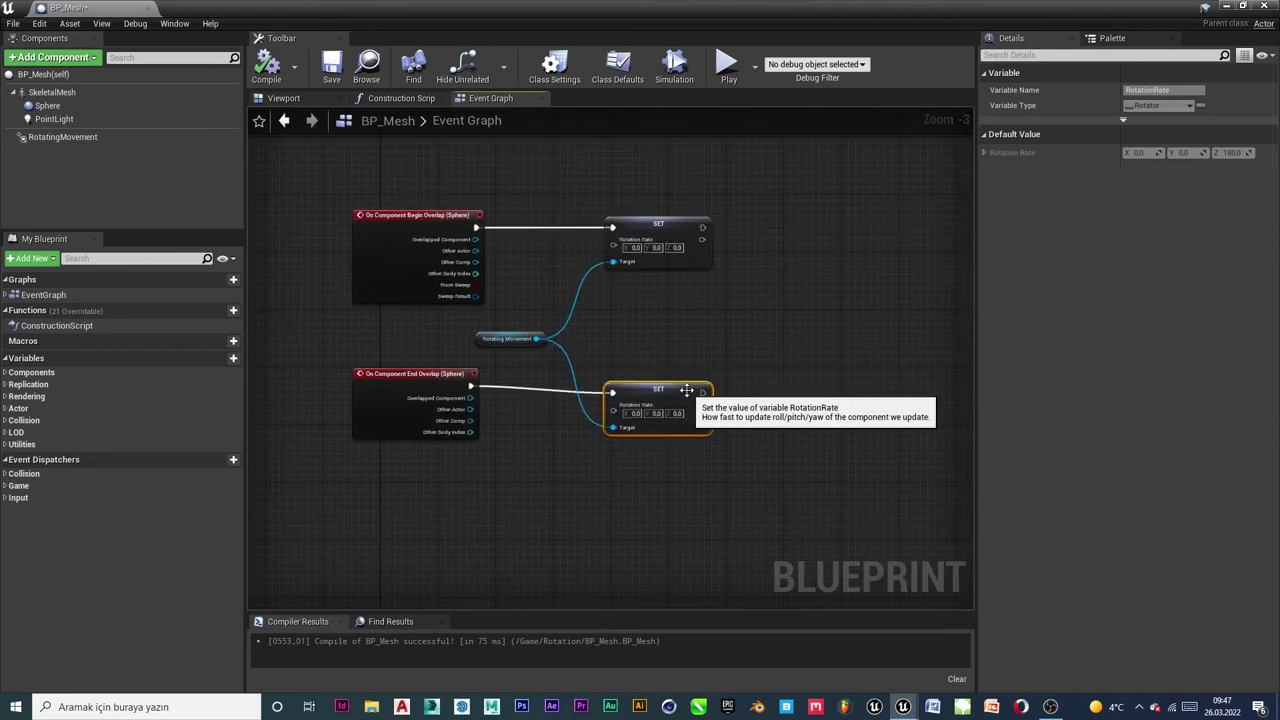
right_click_drag(691, 338, 771, 348)
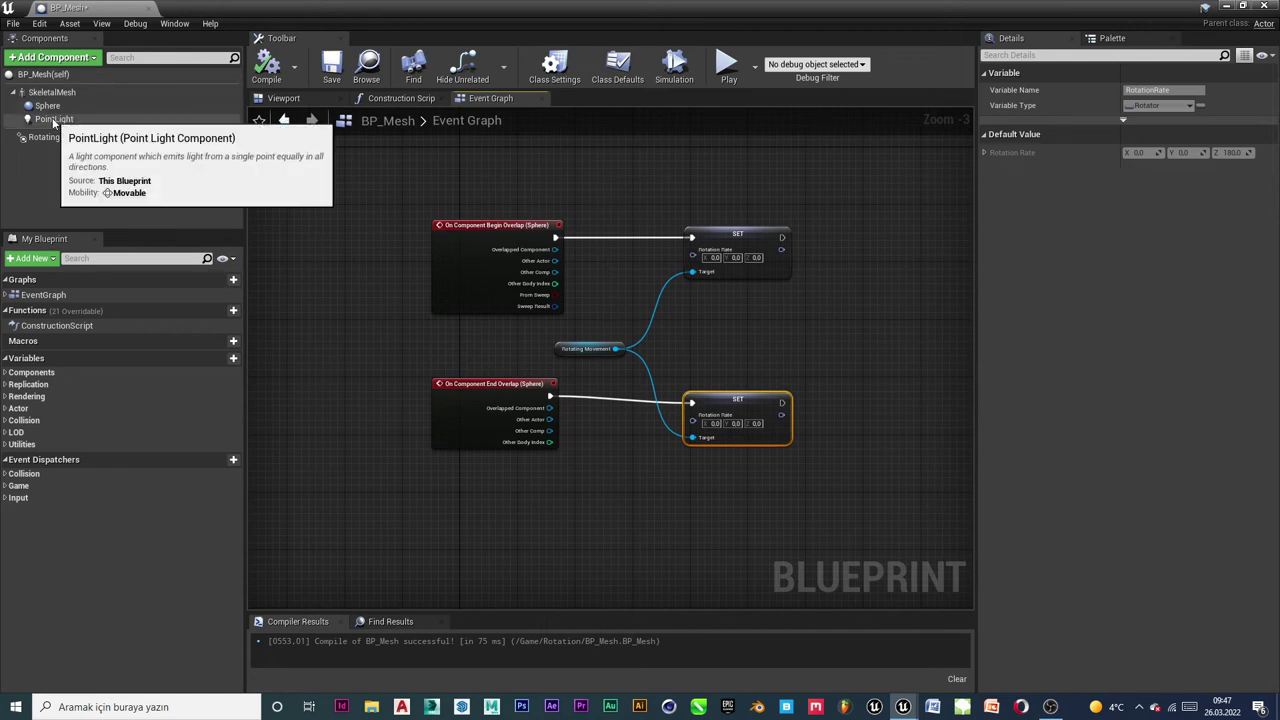
Add a Point Light reference node to the Event Graph
left_click_drag(54, 119, 812, 344)
scroll(785, 321, "up", 4)
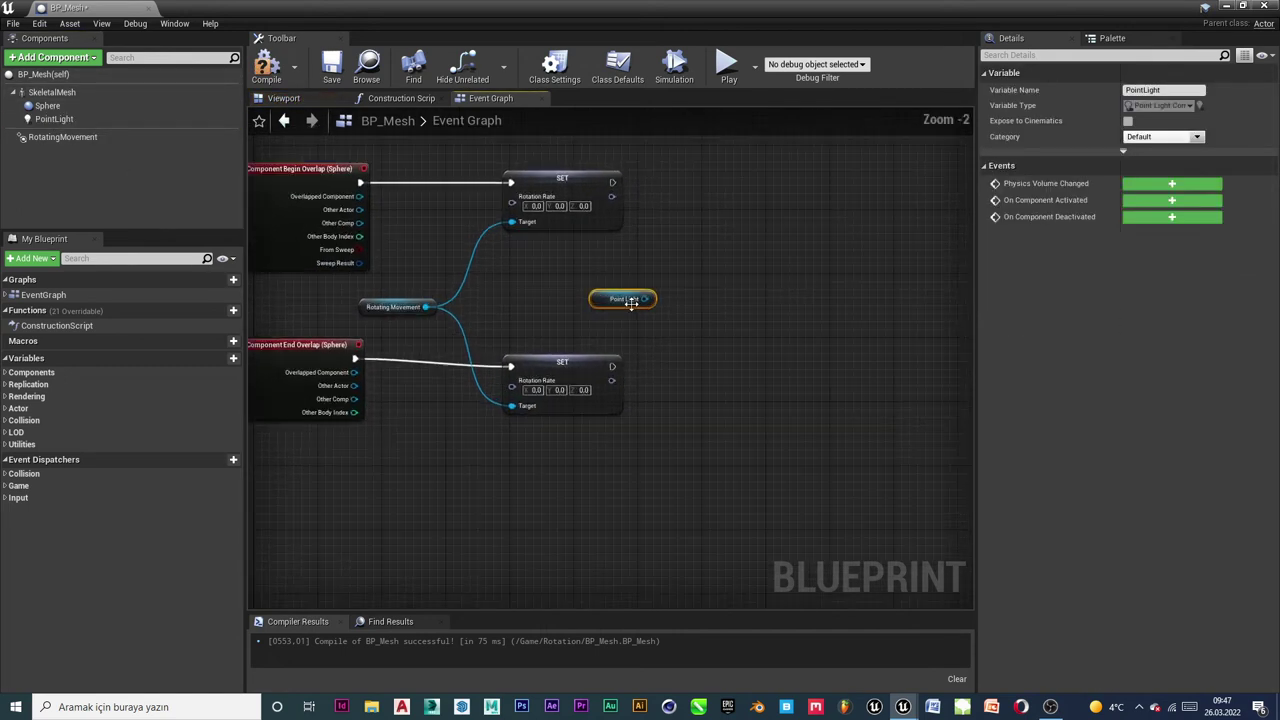
right_click_drag(785, 321, 842, 345)
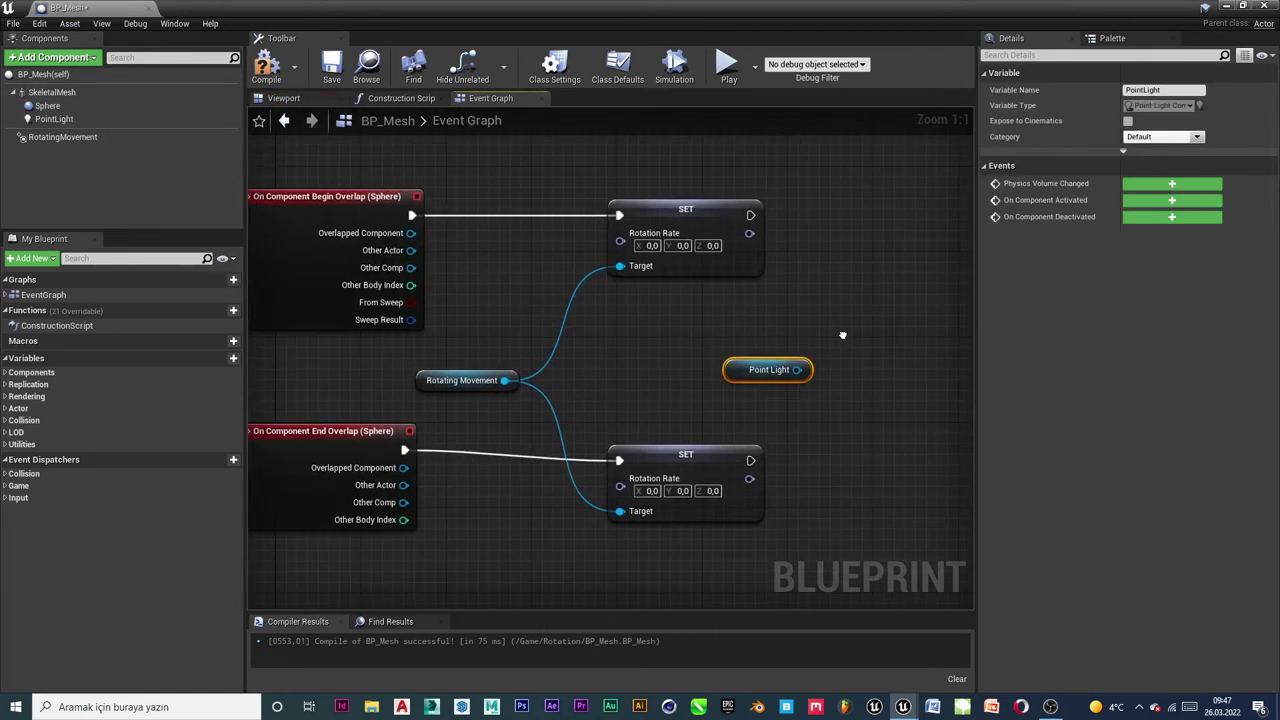
left_click_drag(790, 369, 829, 243)
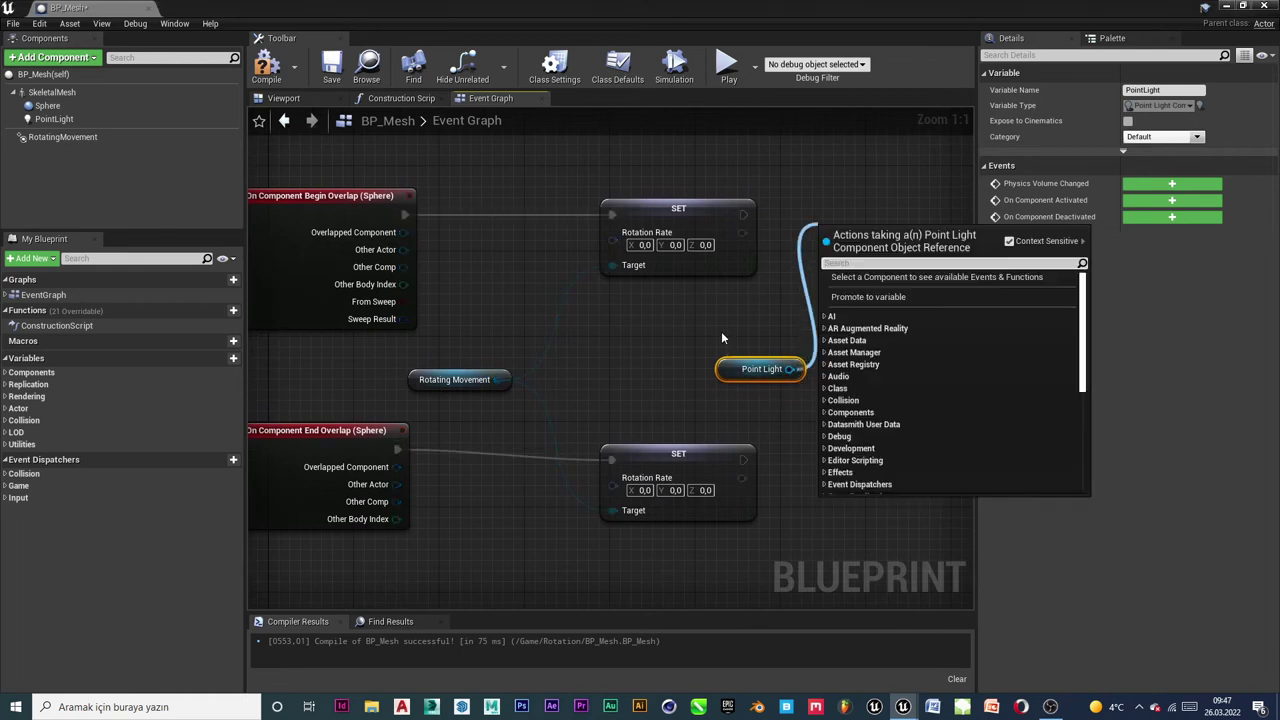
right_click_drag(810, 250, 845, 242)
left_click_drag(243, 251, 191, 251)
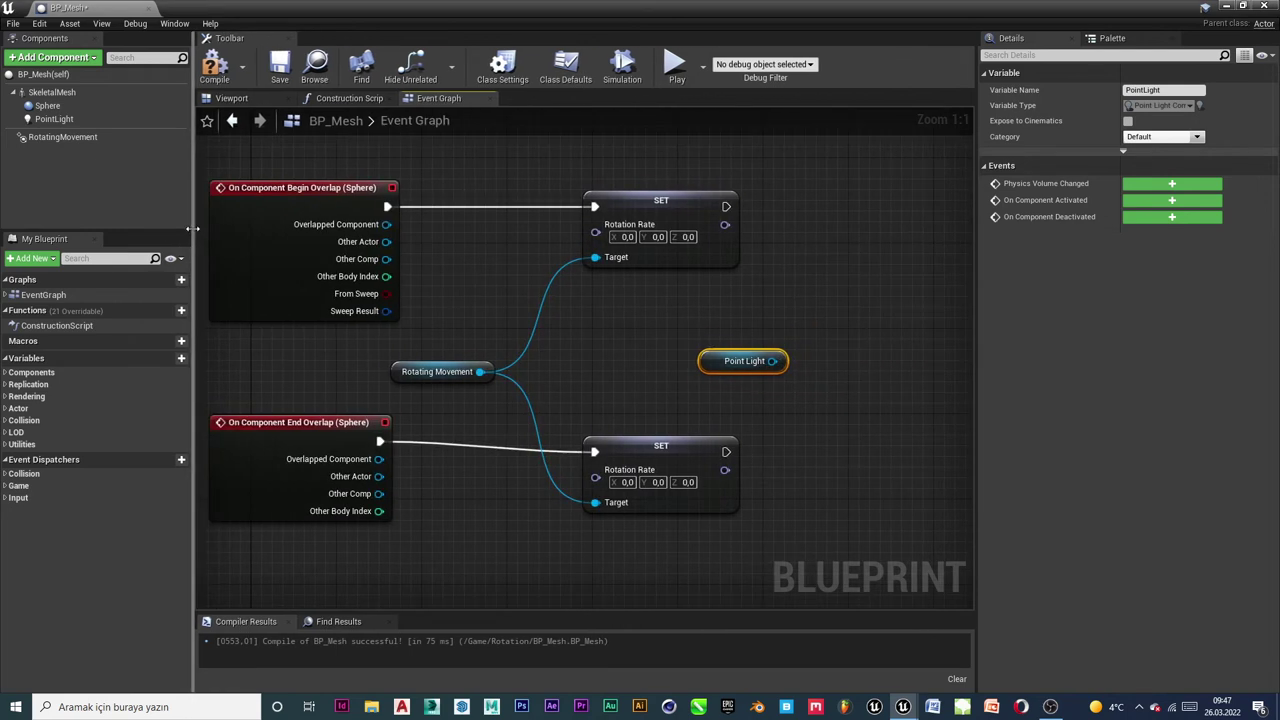
scroll(767, 337, "down", 1)
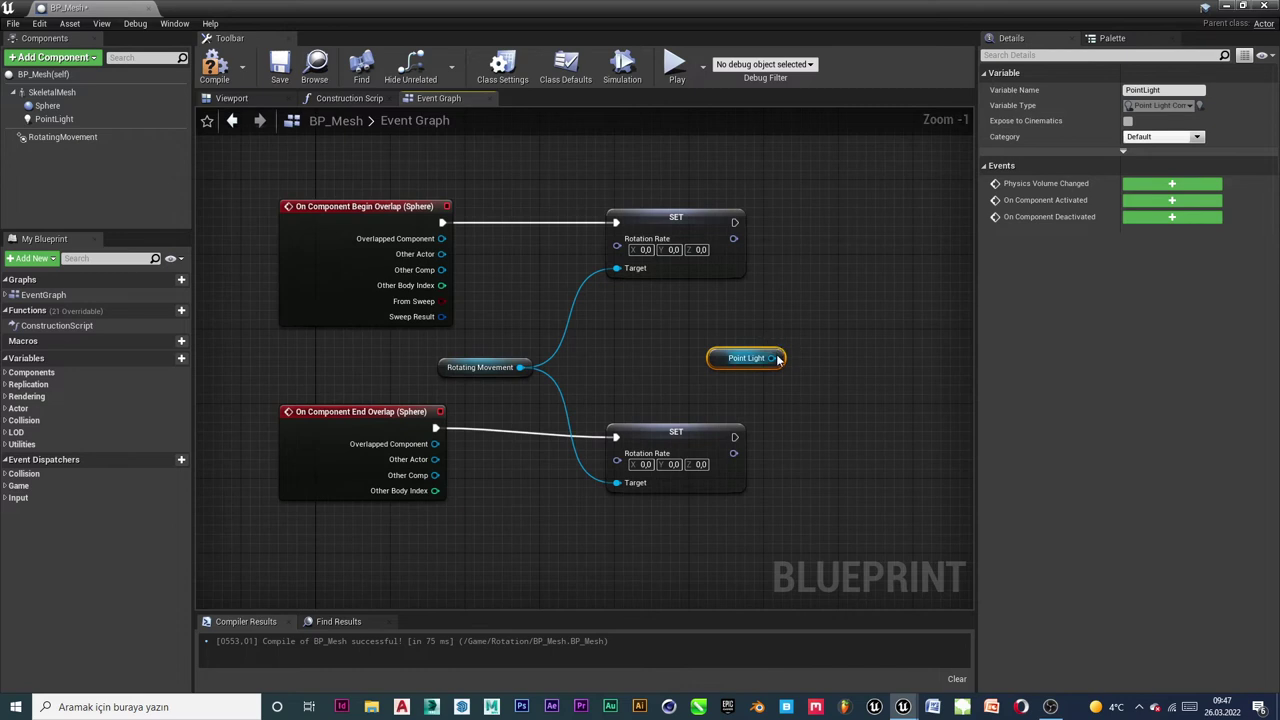
Create a Set Visibility node from Point Light via 'set vis' and paste a duplicate
left_click_drag(778, 359, 801, 240)
type("s")
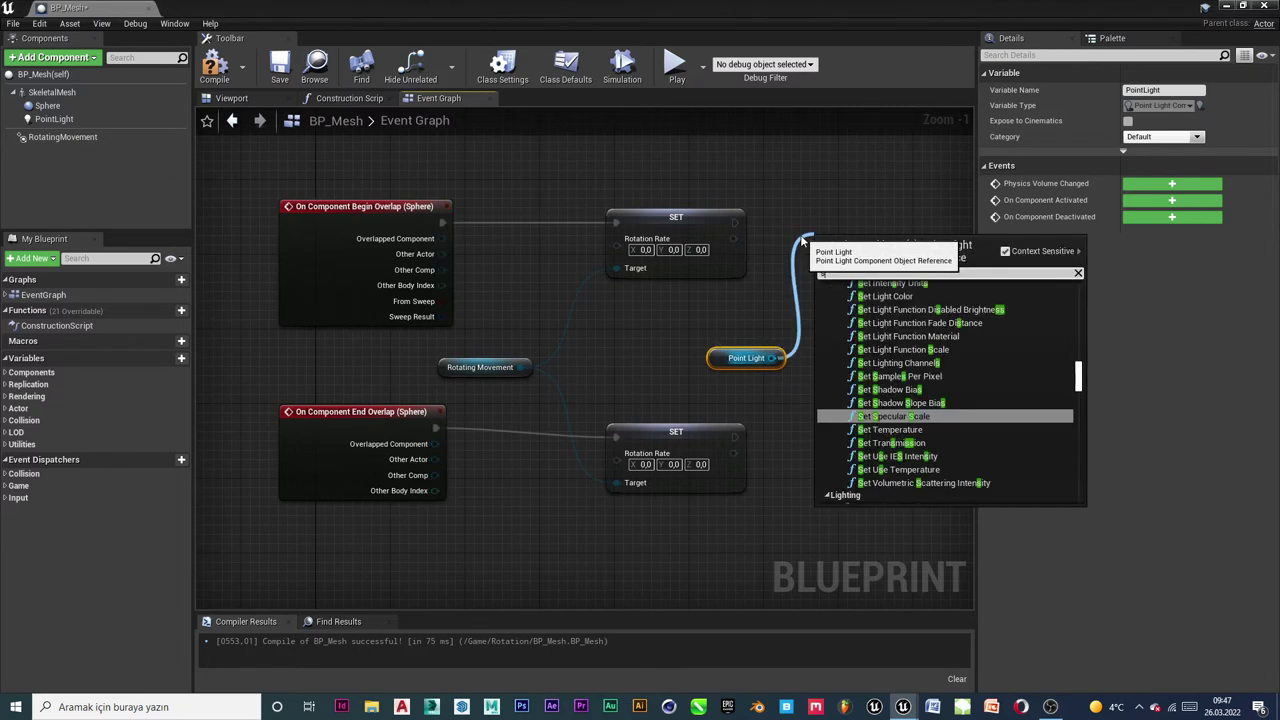
type("et vis")
key("Return")
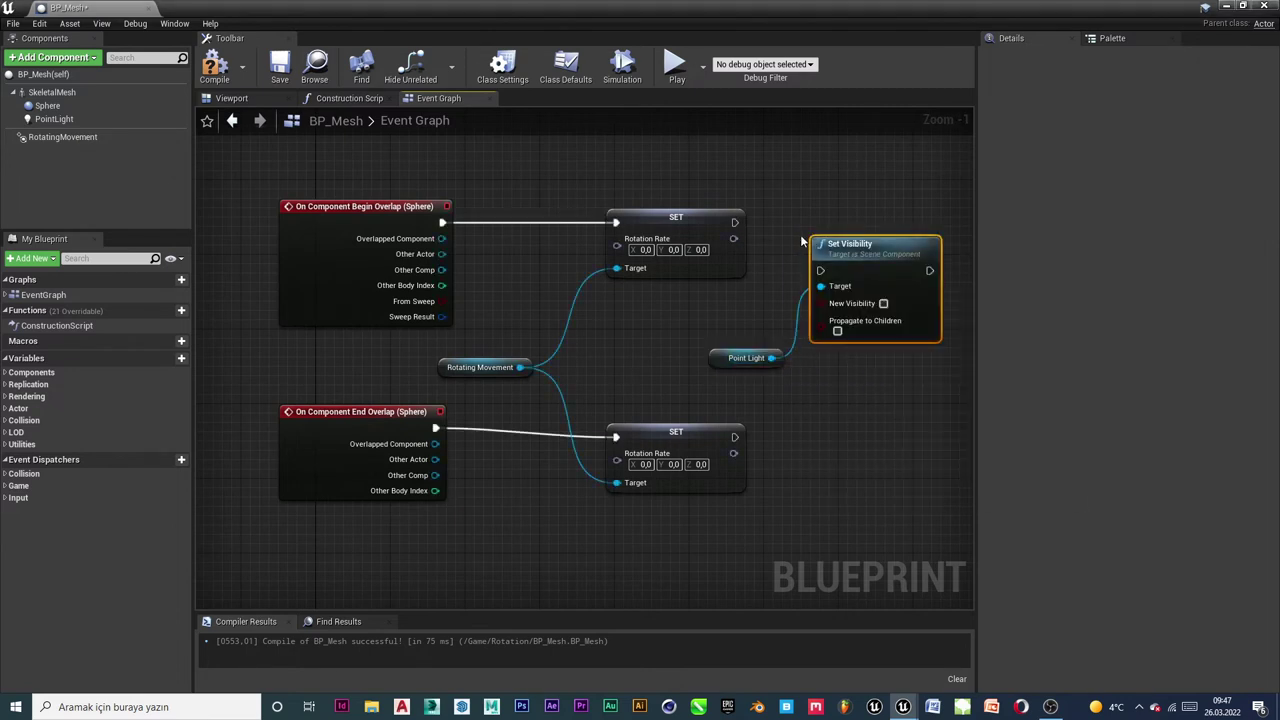
mouse_move(862, 244)
left_mouse_down()
mouse_move(891, 216)
mouse_move(851, 389)
left_mouse_up()
key("ctrl+c")
key("ctrl+v")
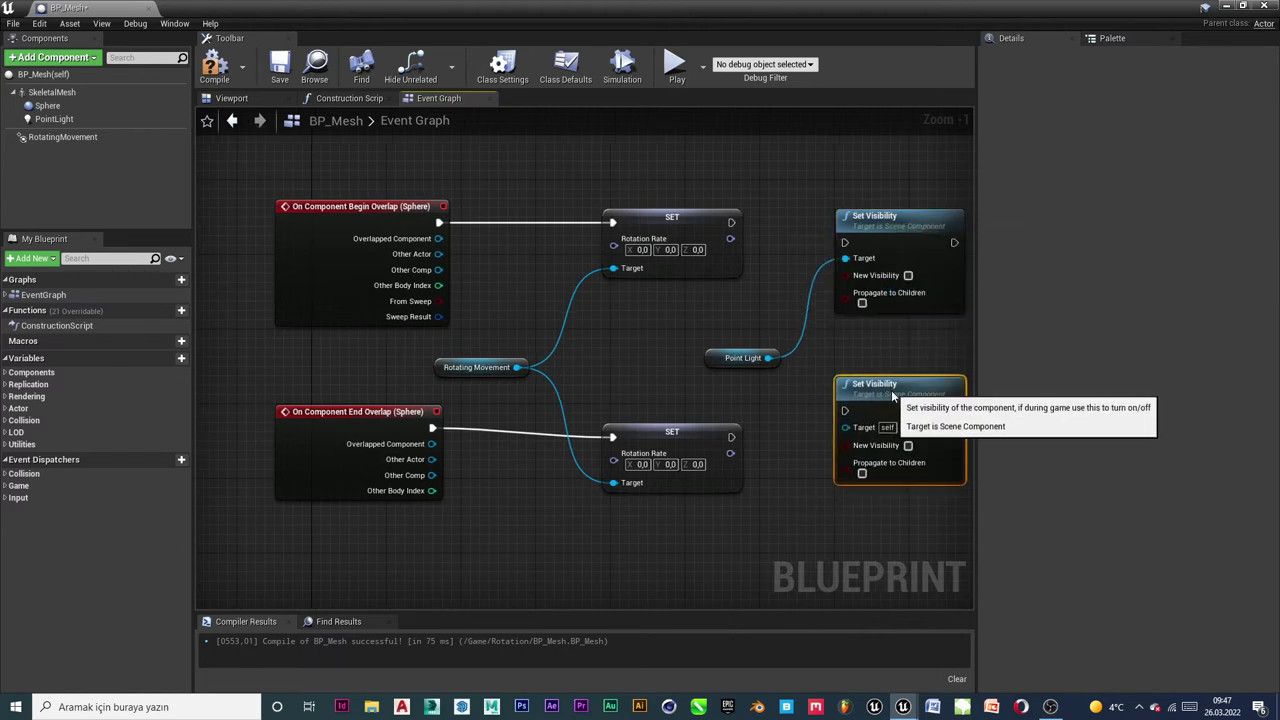
Target Point Light, check New Visibility on the upper node, and chain each after its SET
left_click_drag(775, 357, 844, 431)
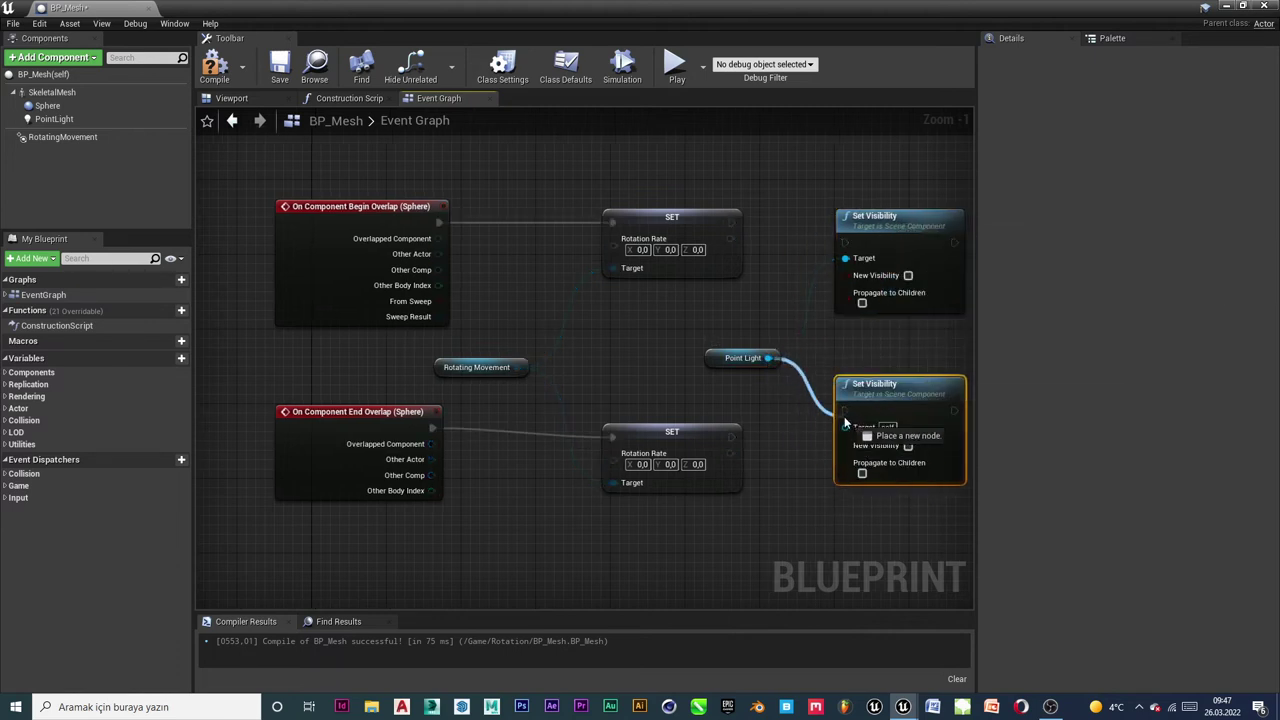
left_click(908, 276)
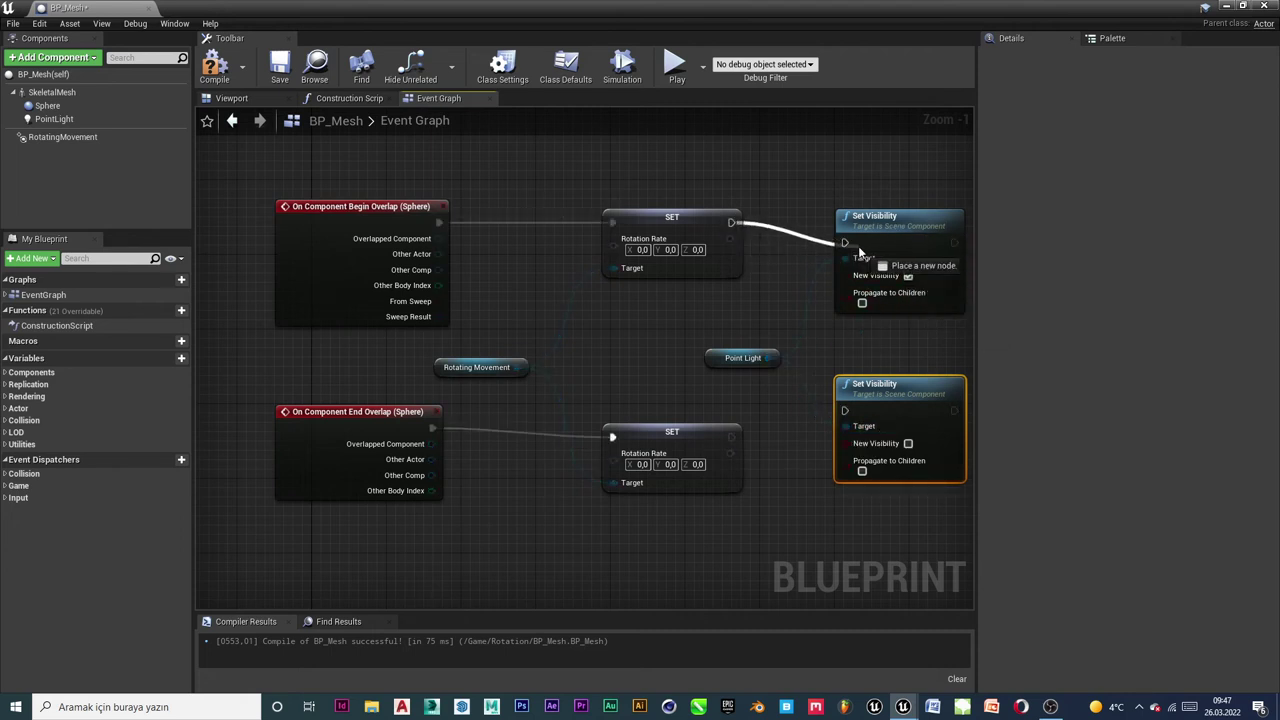
mouse_move(730, 222)
left_mouse_down()
mouse_move(844, 242)
mouse_move(880, 222)
mouse_move(870, 213)
left_mouse_up()
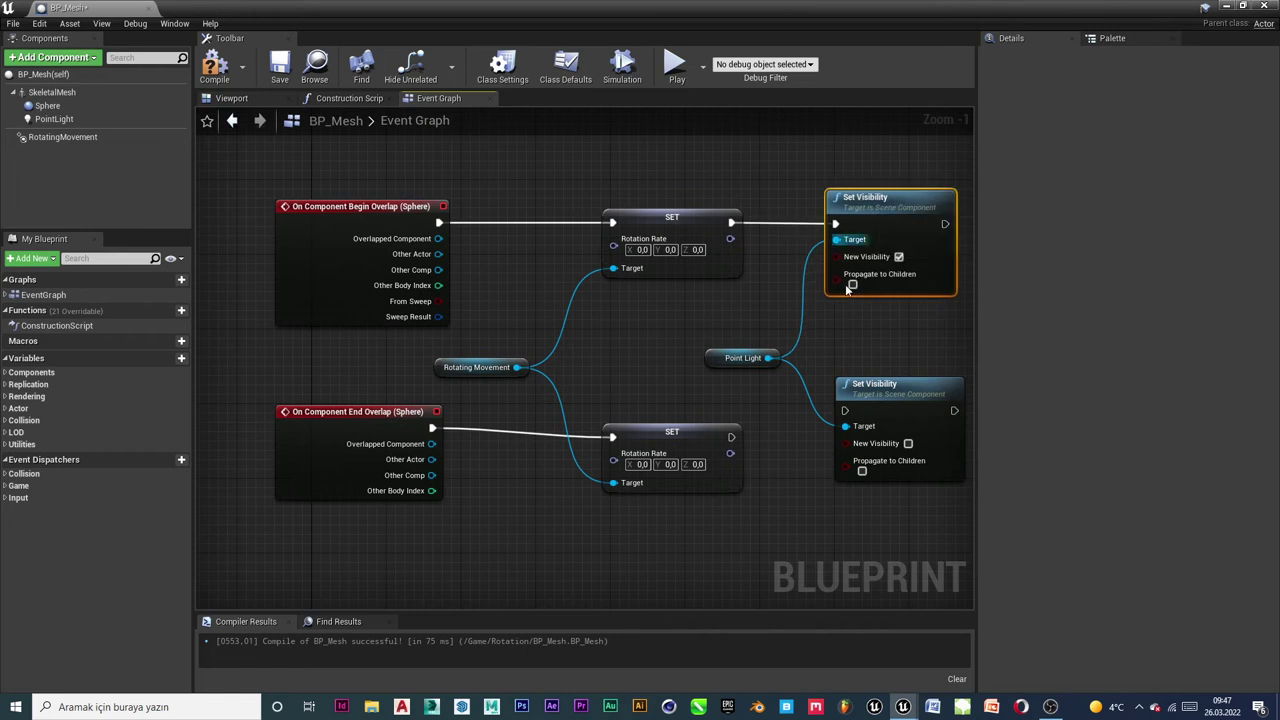
left_click_drag(885, 378, 875, 396)
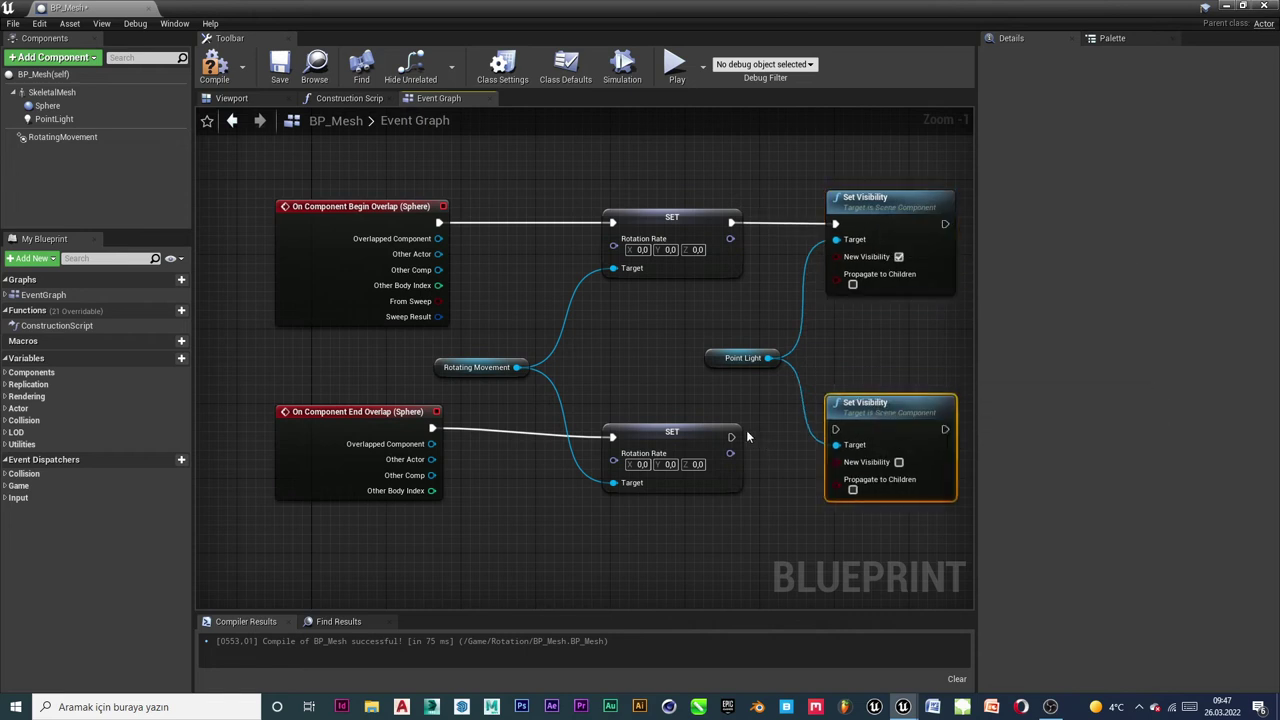
left_click_drag(730, 437, 836, 430)
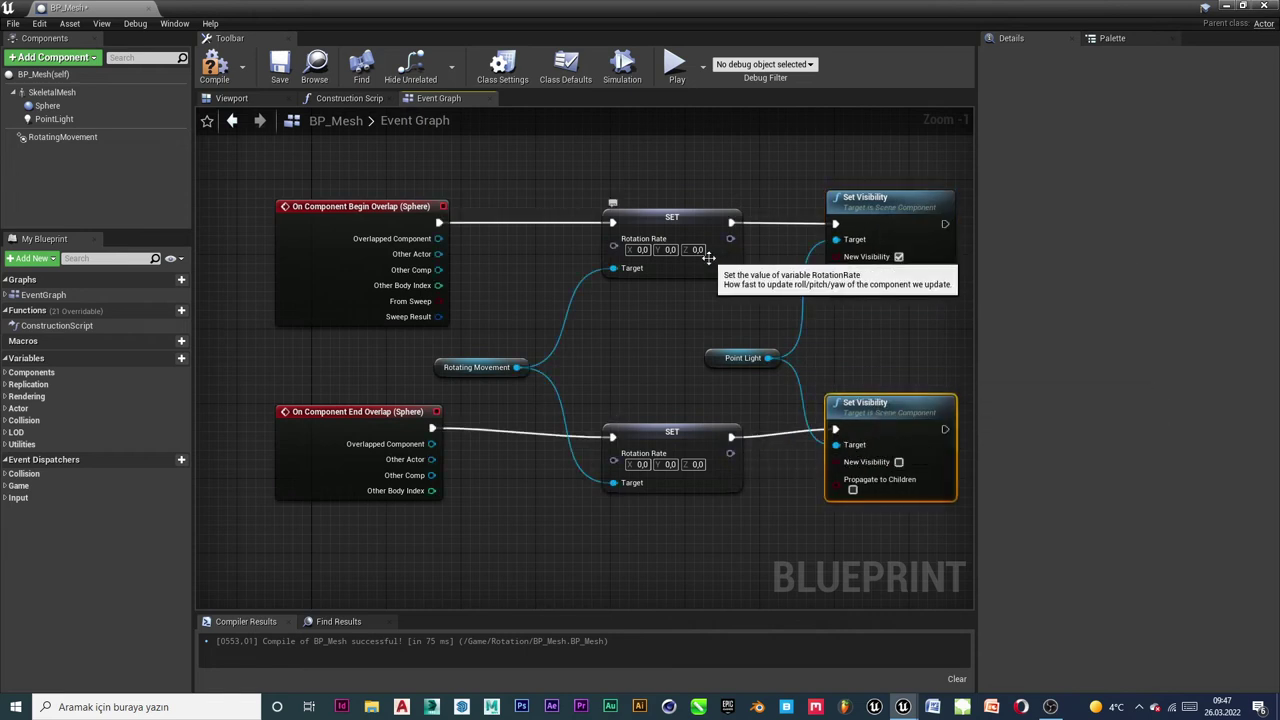
Enter Z 20 in the begin-overlap SET, compile and save, then select all overlap nodes
type("20")
key("Return")
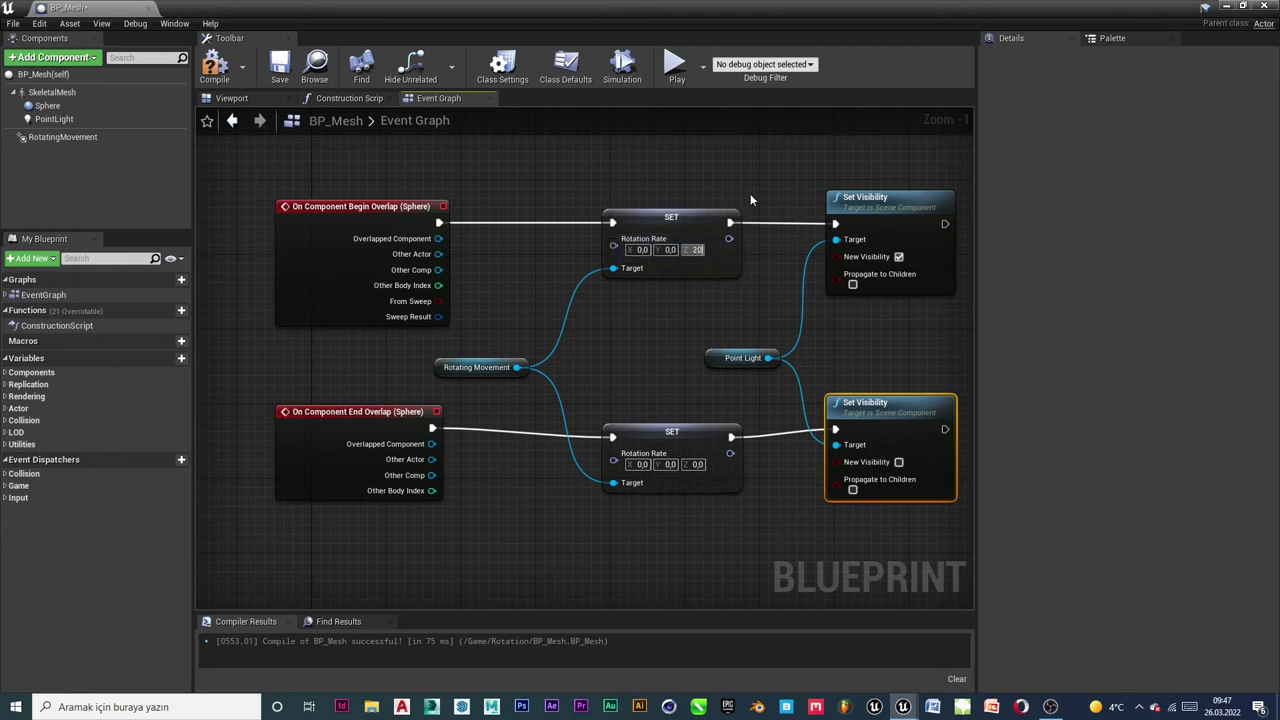
left_click(707, 334)
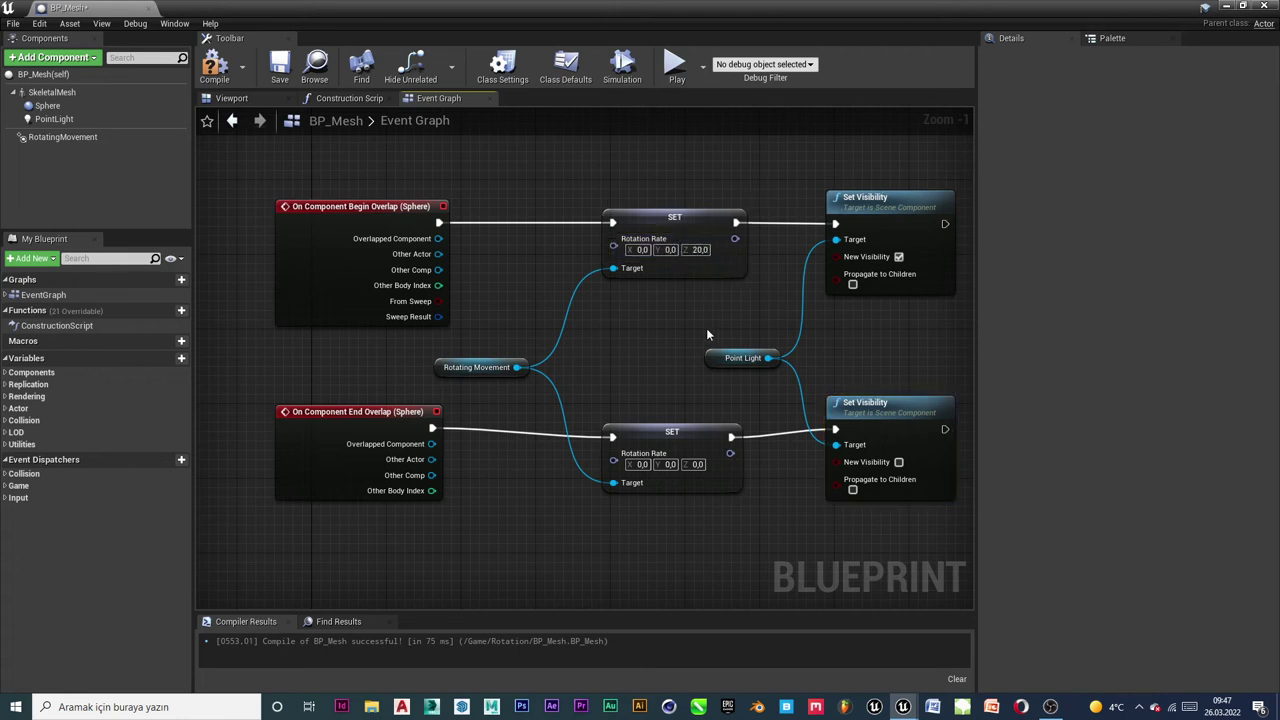
left_click(207, 78)
left_click(278, 78)
right_click_drag(642, 305, 628, 180)
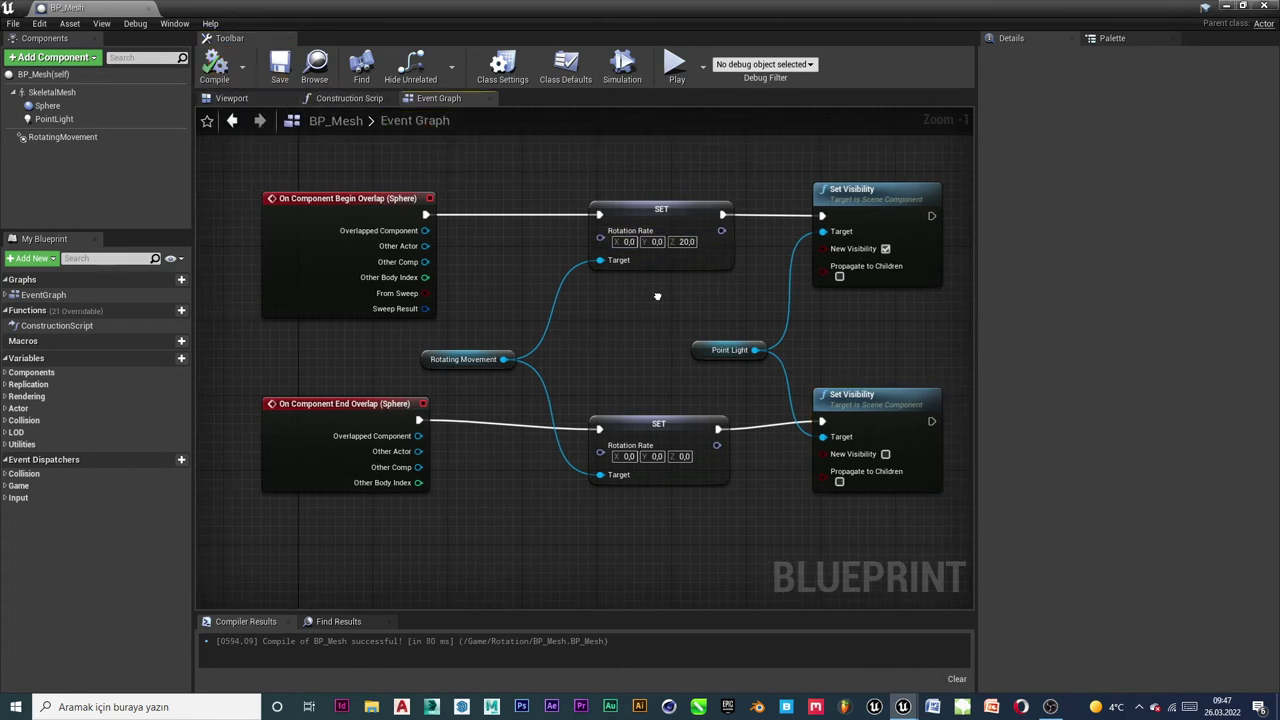
left_click_drag(955, 161, 252, 540)
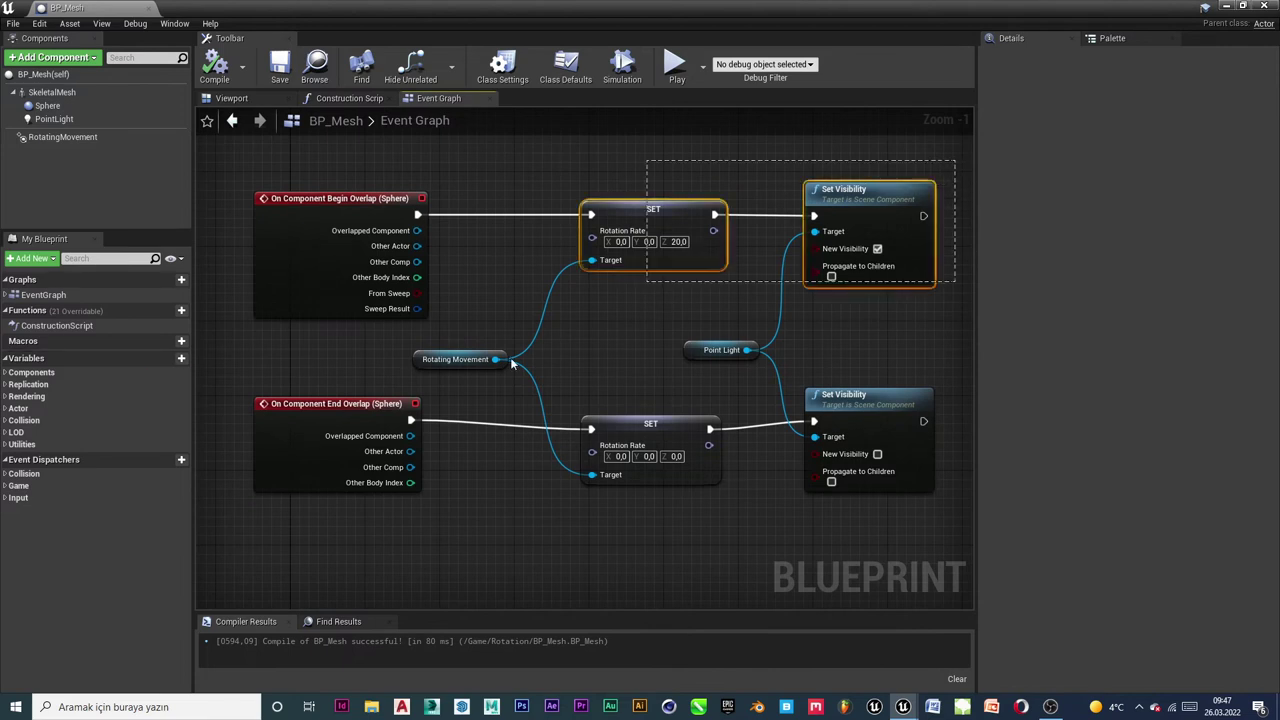
Wrap the selected nodes in a comment box titled 'Rotation Rate & Point Light'
key("c")
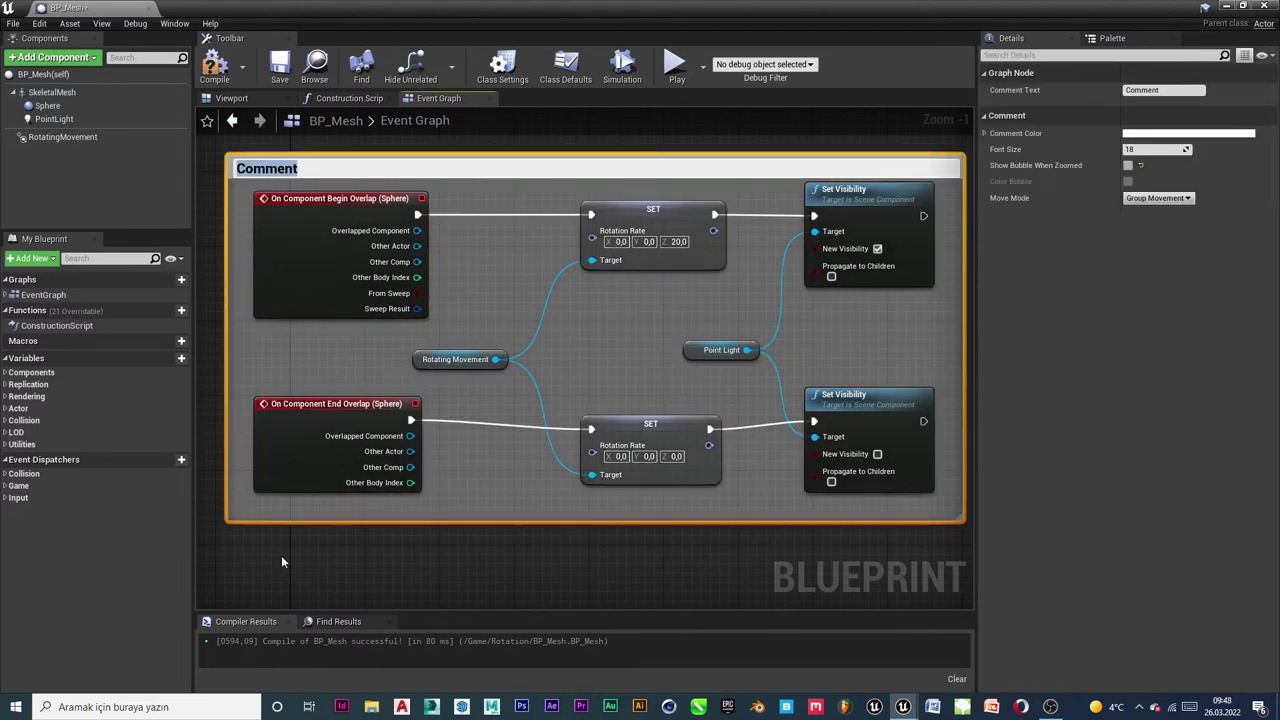
key("Caps_Lock")
type("R")
key("Caps_Lock")
type("otat")
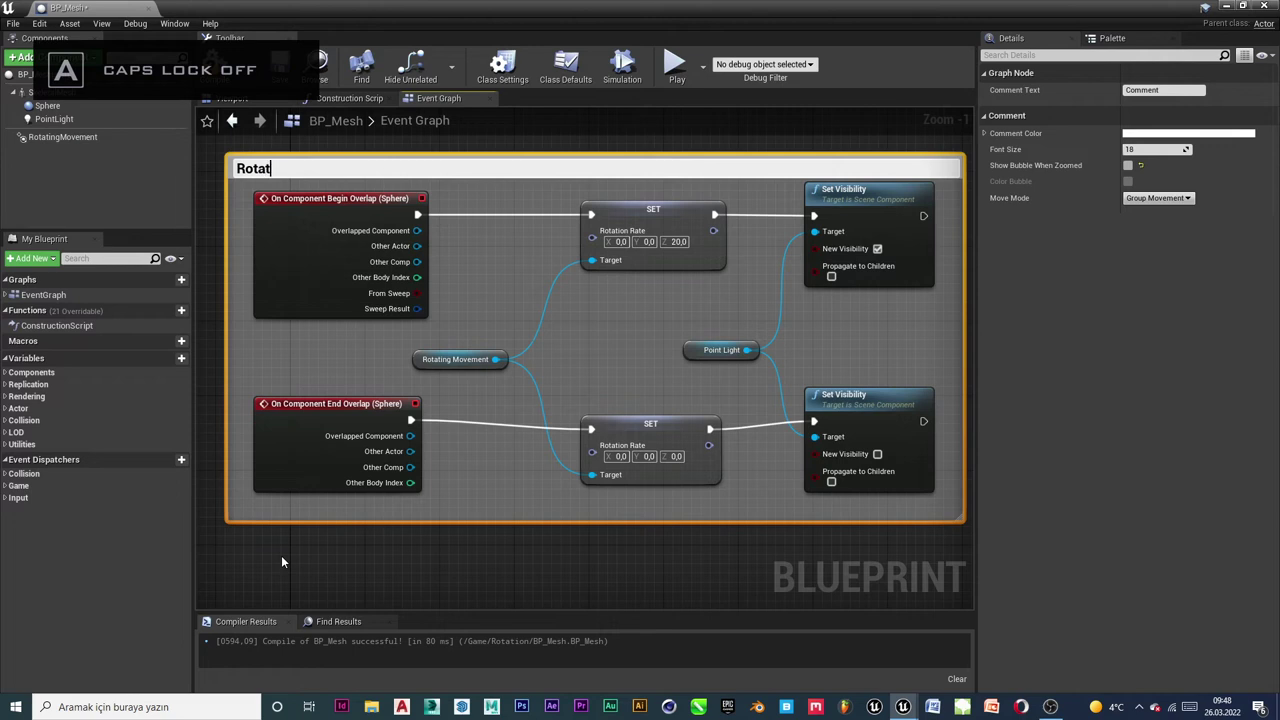
type("ion")
key("Caps_Lock")
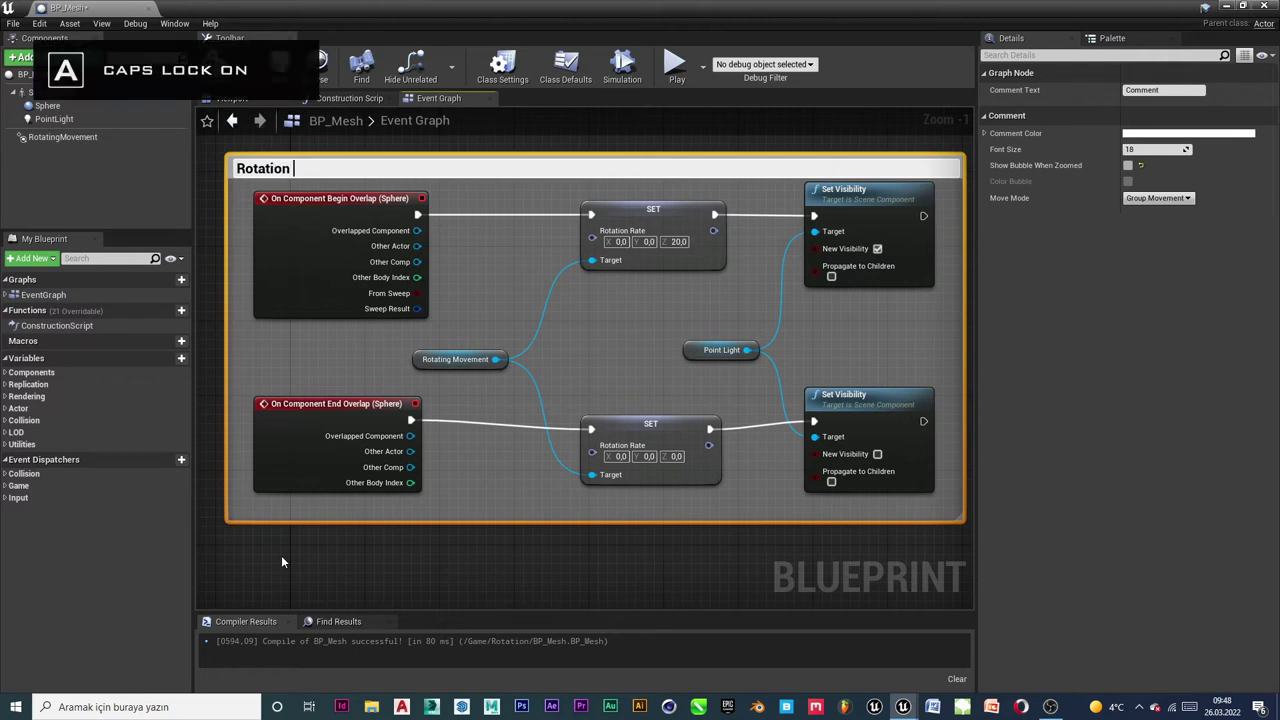
type("R")
key("Caps_Lock")
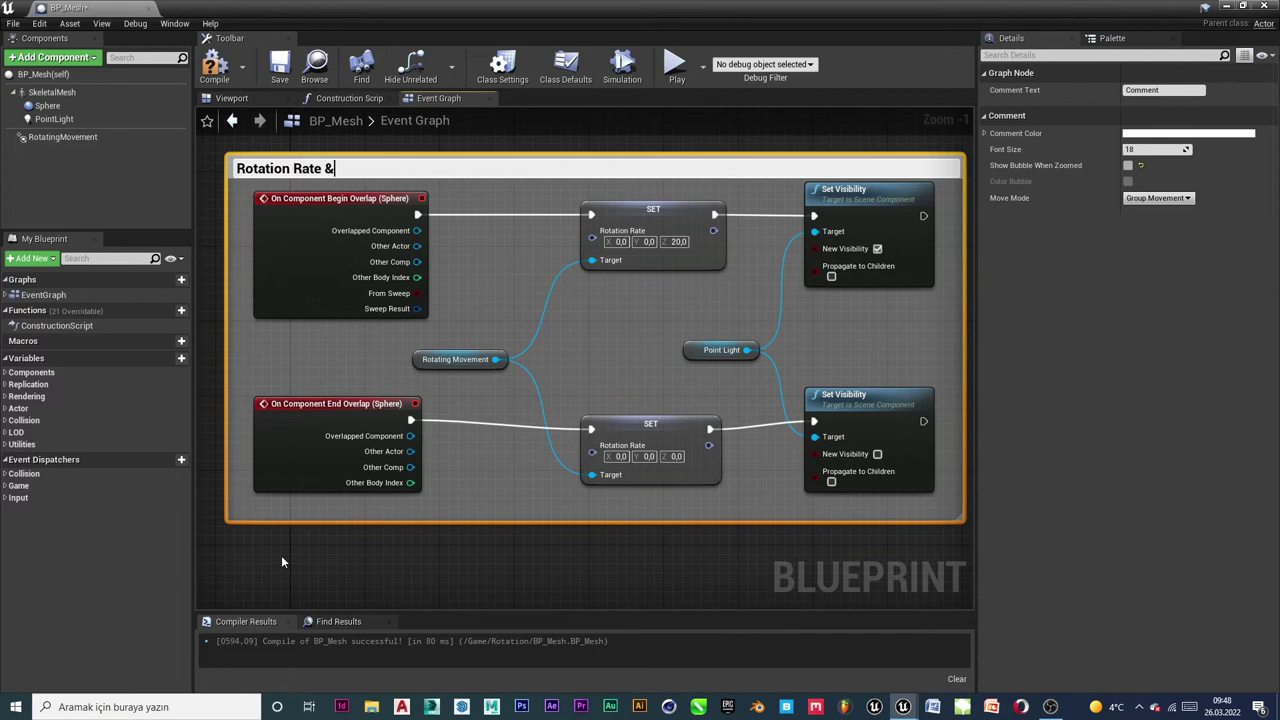
key("Caps_Lock")
type("Poi")
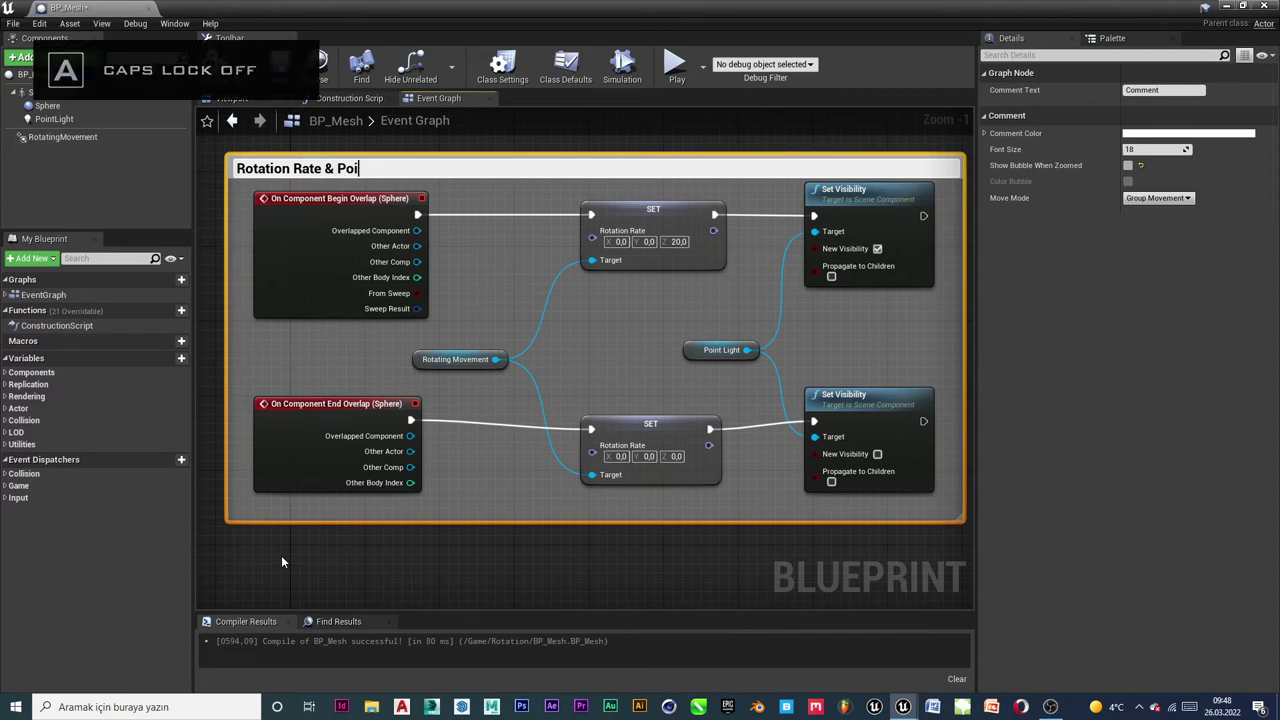
type("nt")
key("Caps_Lock")
type("ht")
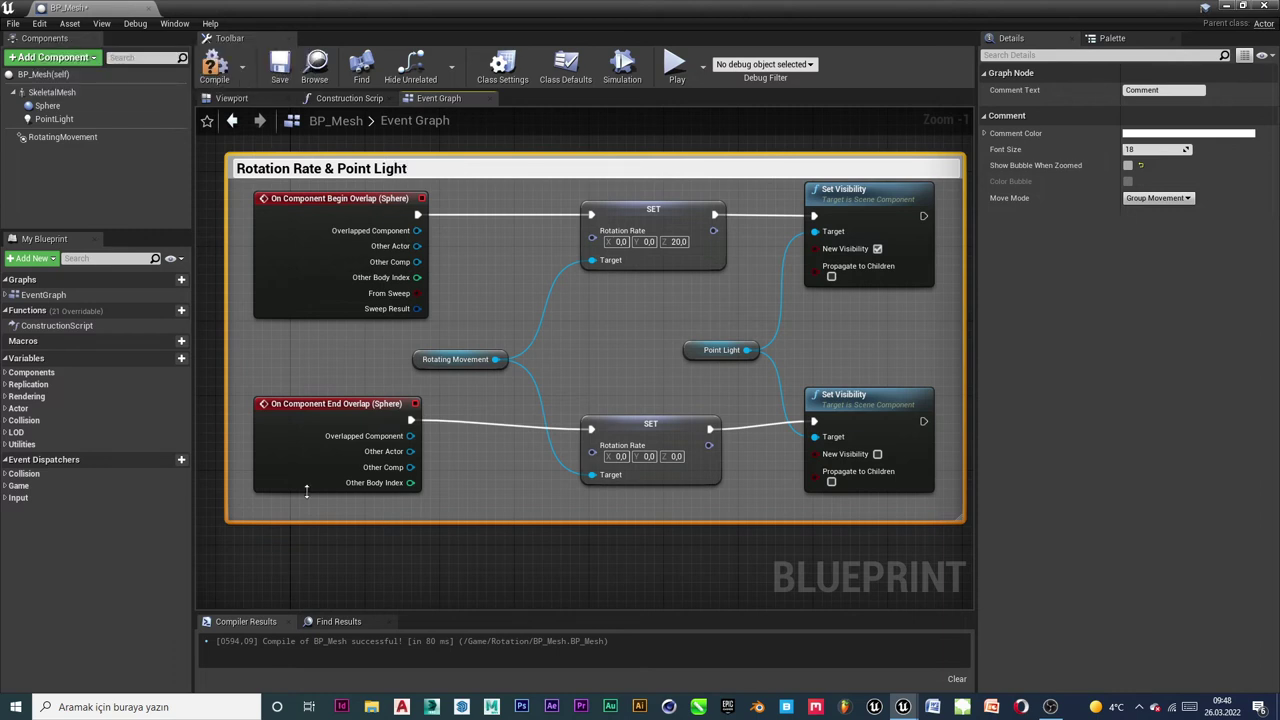
left_click(498, 280)
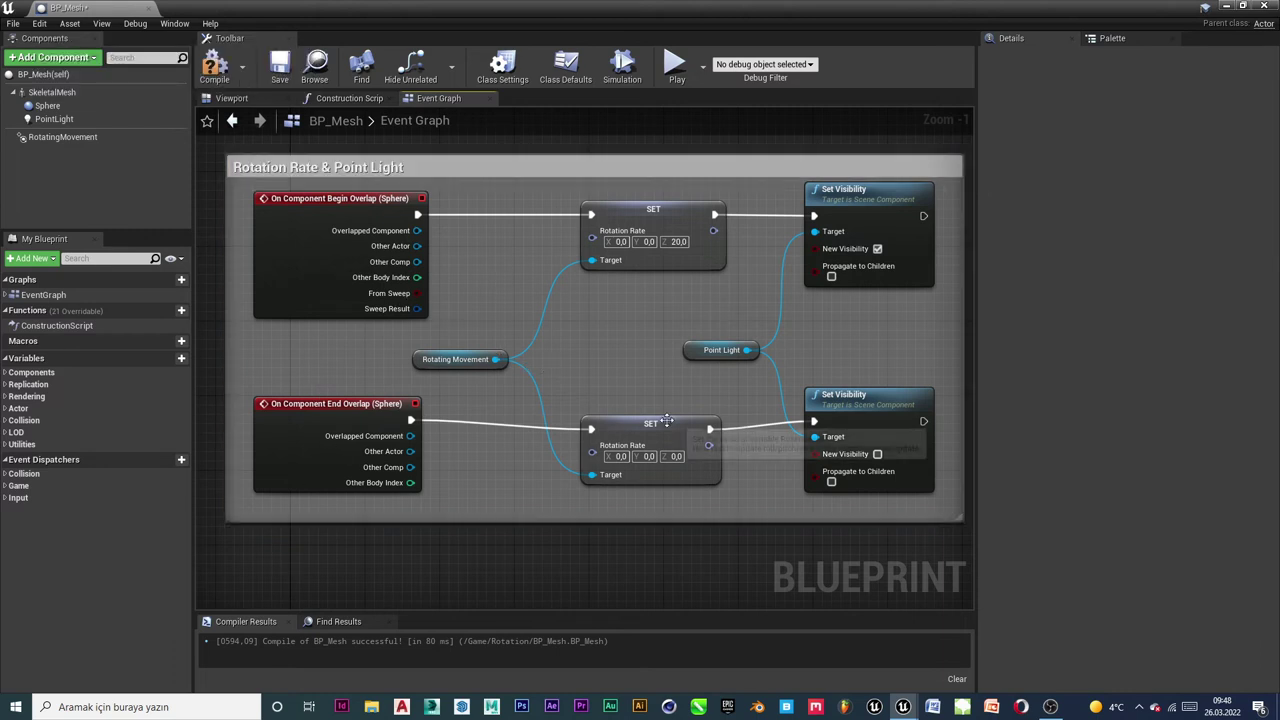
Nudge the lower SET and Rotating Movement nodes into place and compile the blueprint
left_click_drag(677, 431, 668, 422)
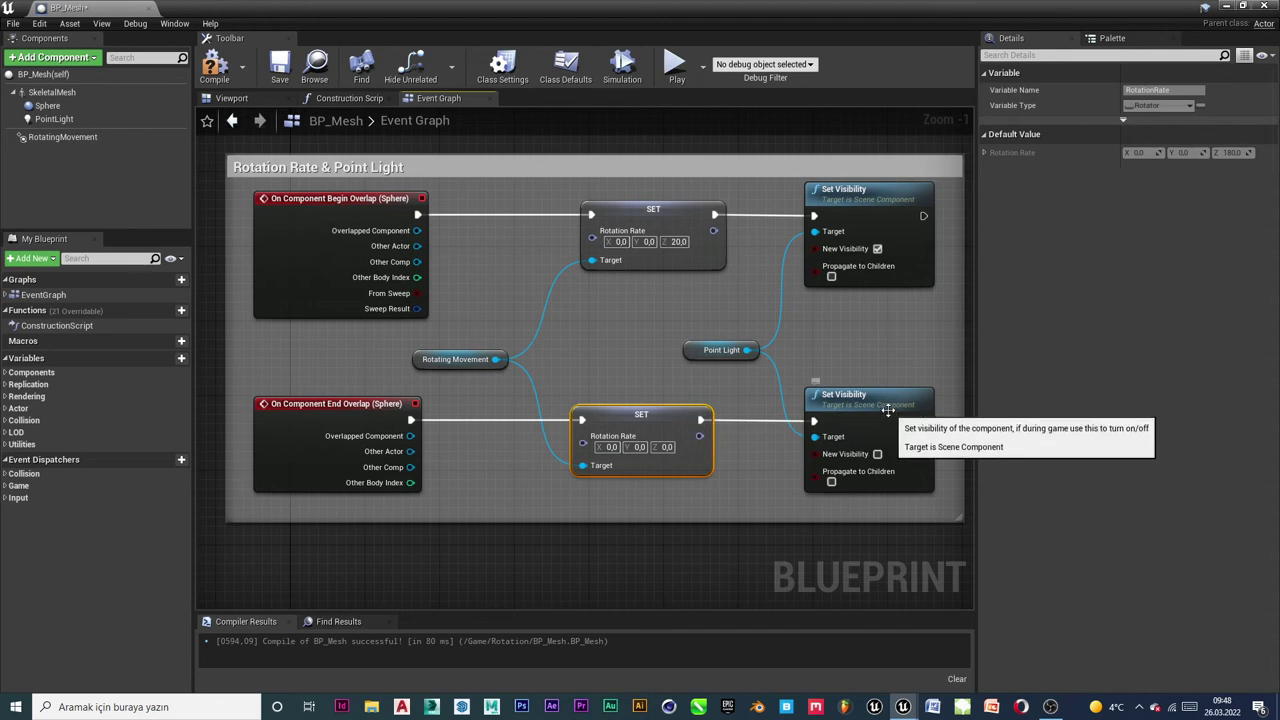
left_click_drag(422, 362, 426, 355)
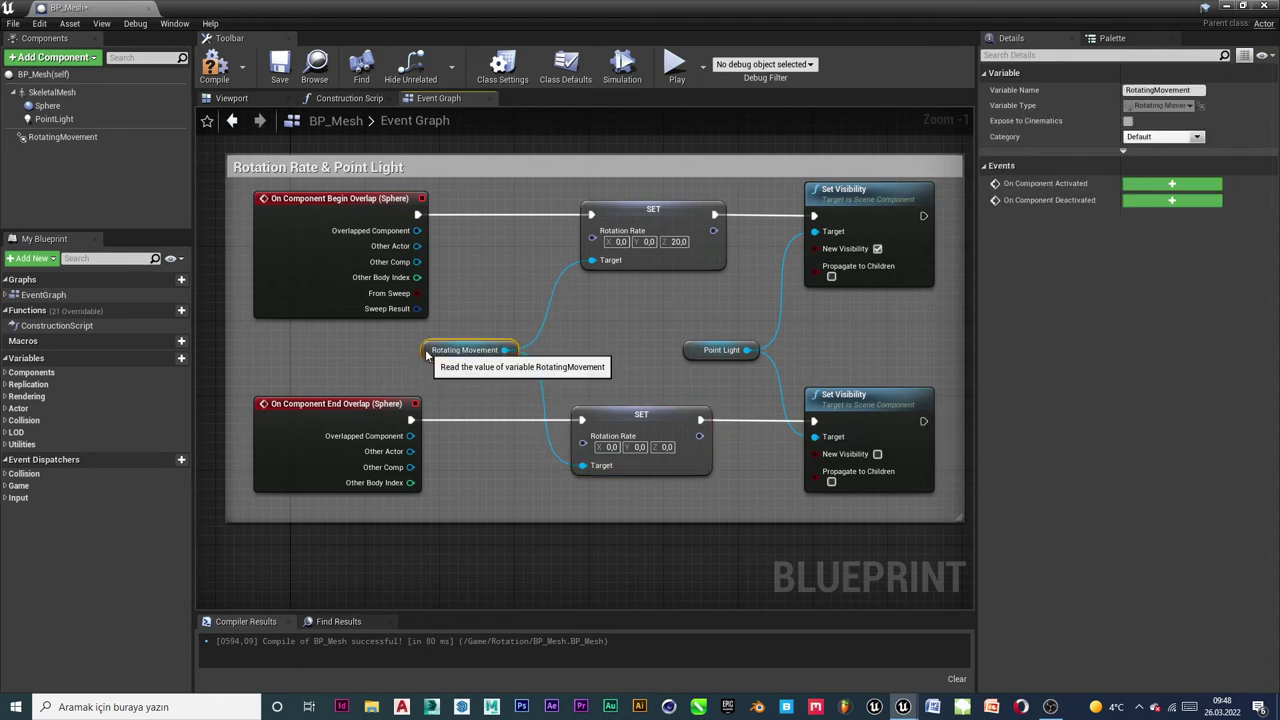
left_click(214, 70)
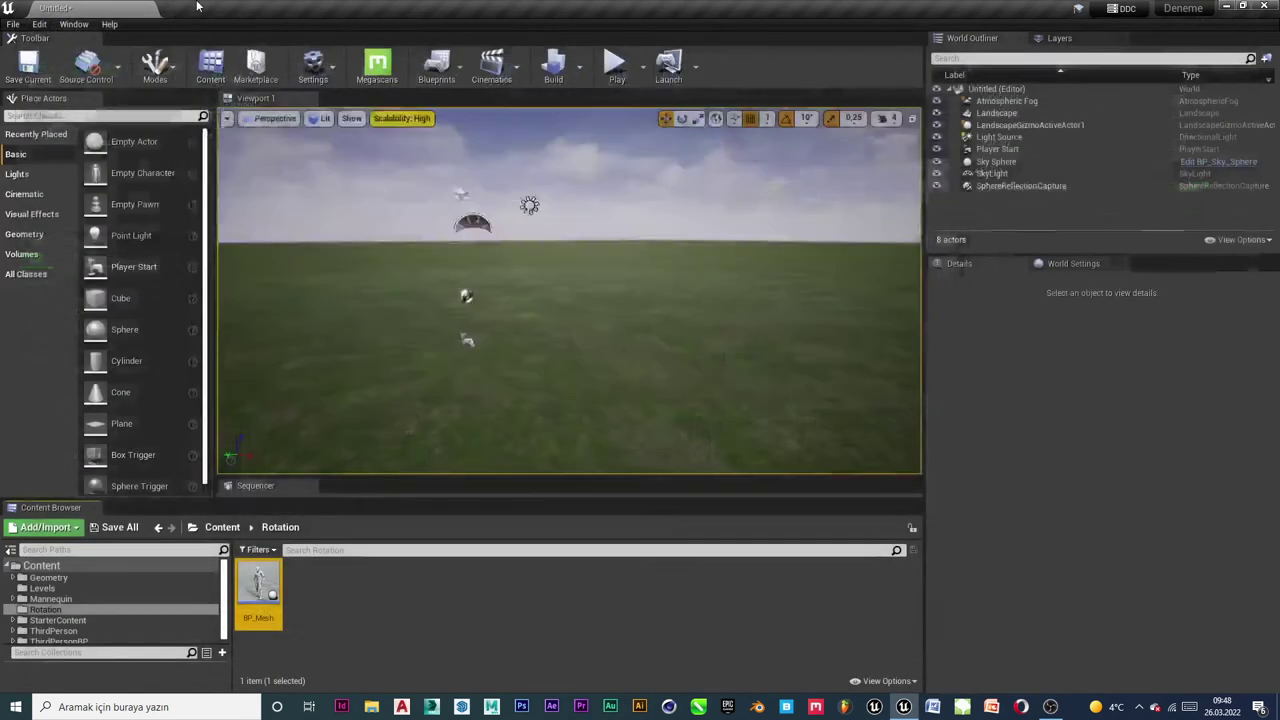
Save the blueprint, return to the Untitled level and delete its Player Start
left_click(198, 7)
left_click(113, 6)
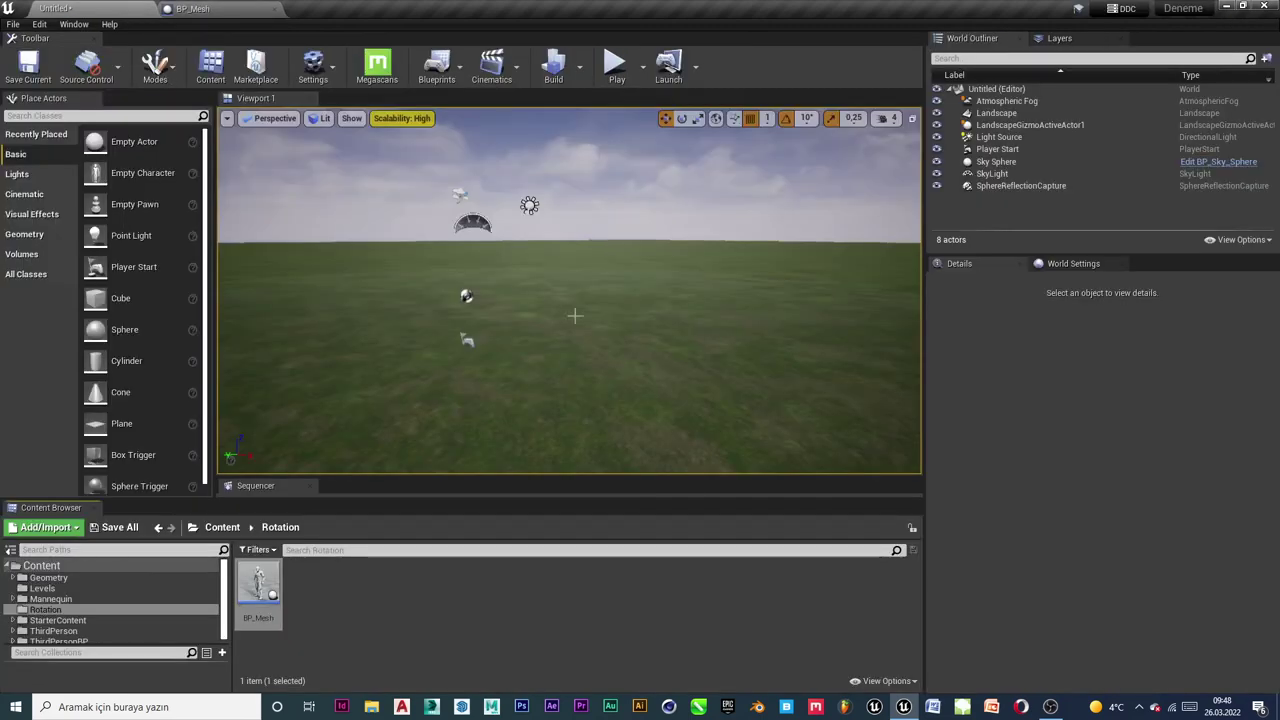
right_click_drag(575, 316, 600, 300)
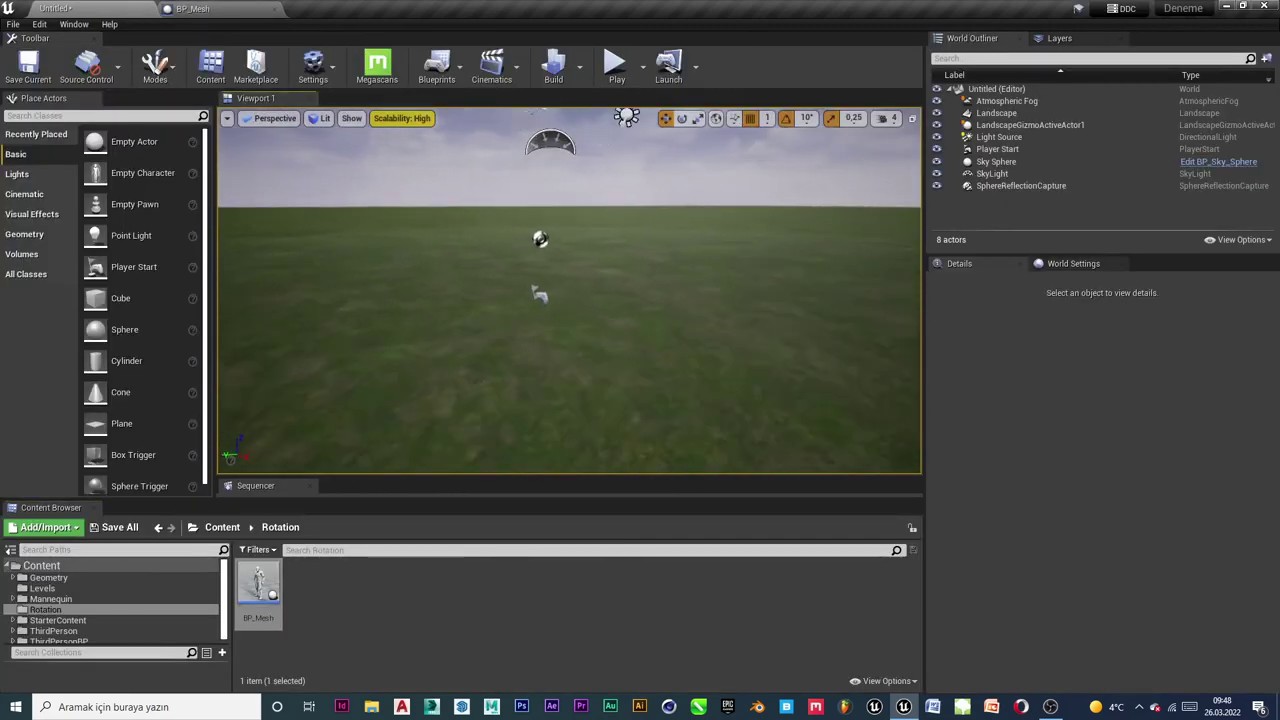
left_click(467, 310)
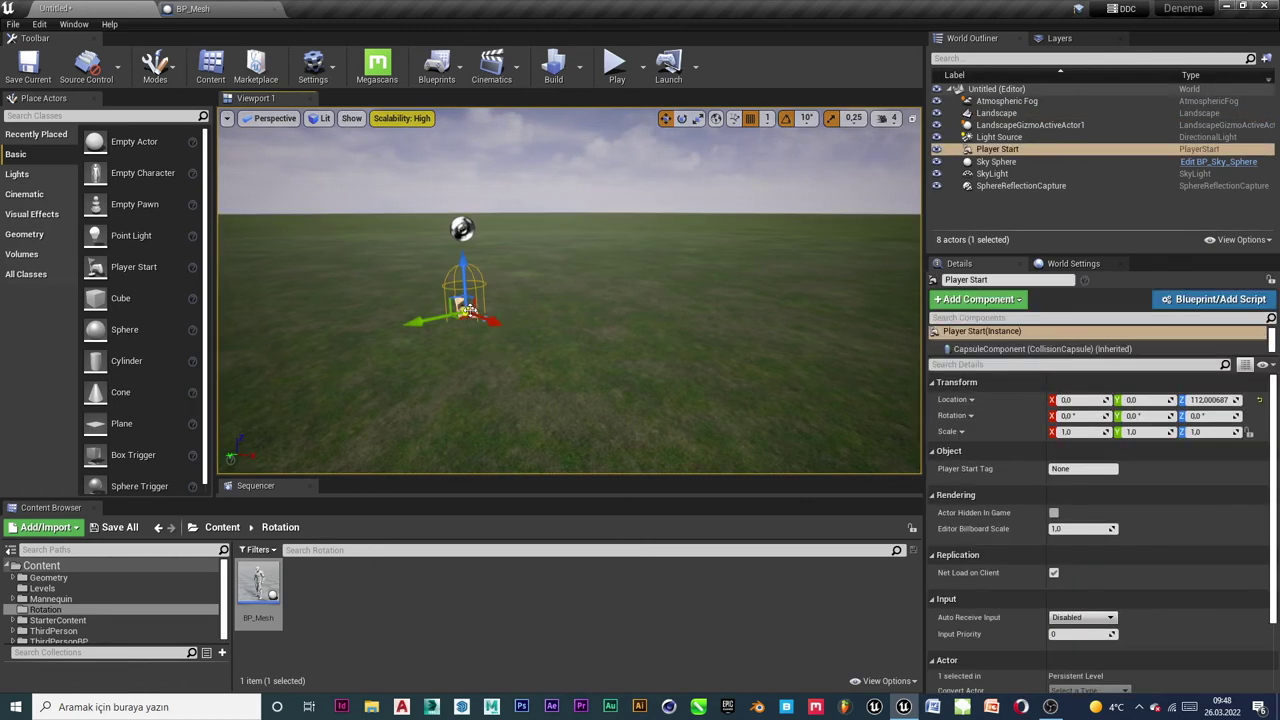
key("Delete")
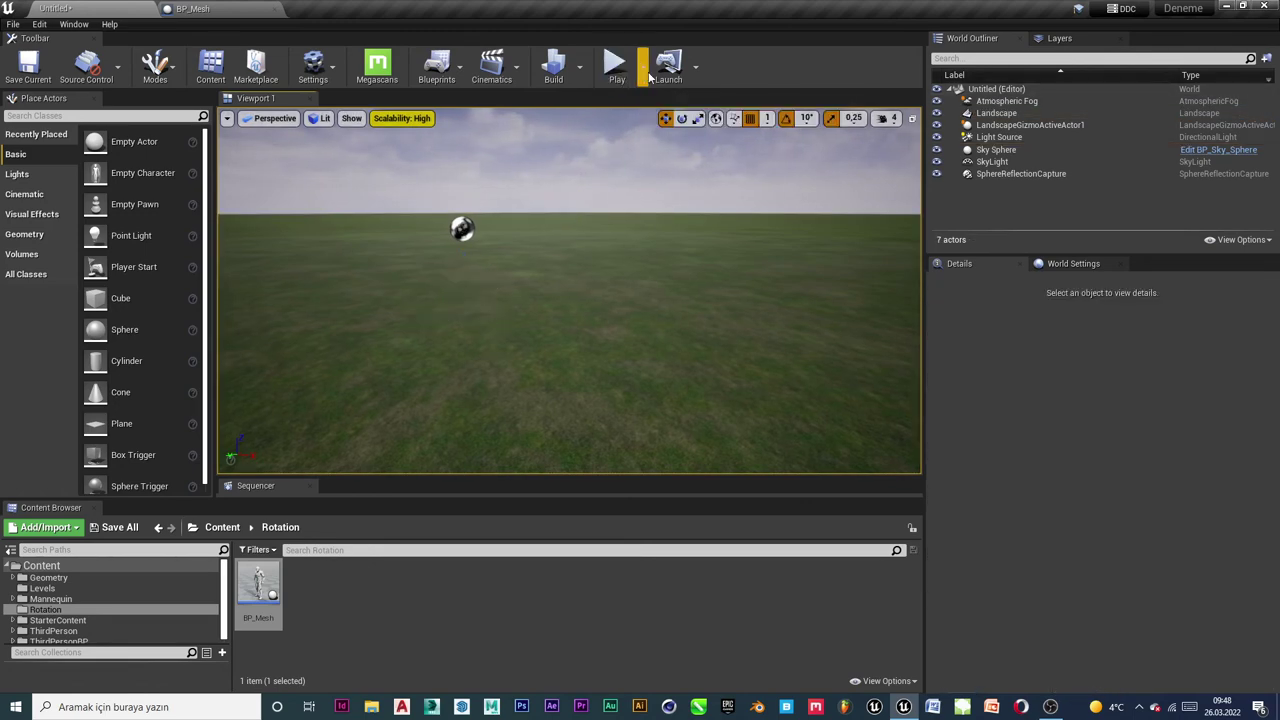
Run a quick test play of the level, stop it, and view the play mode options
left_click(636, 79)
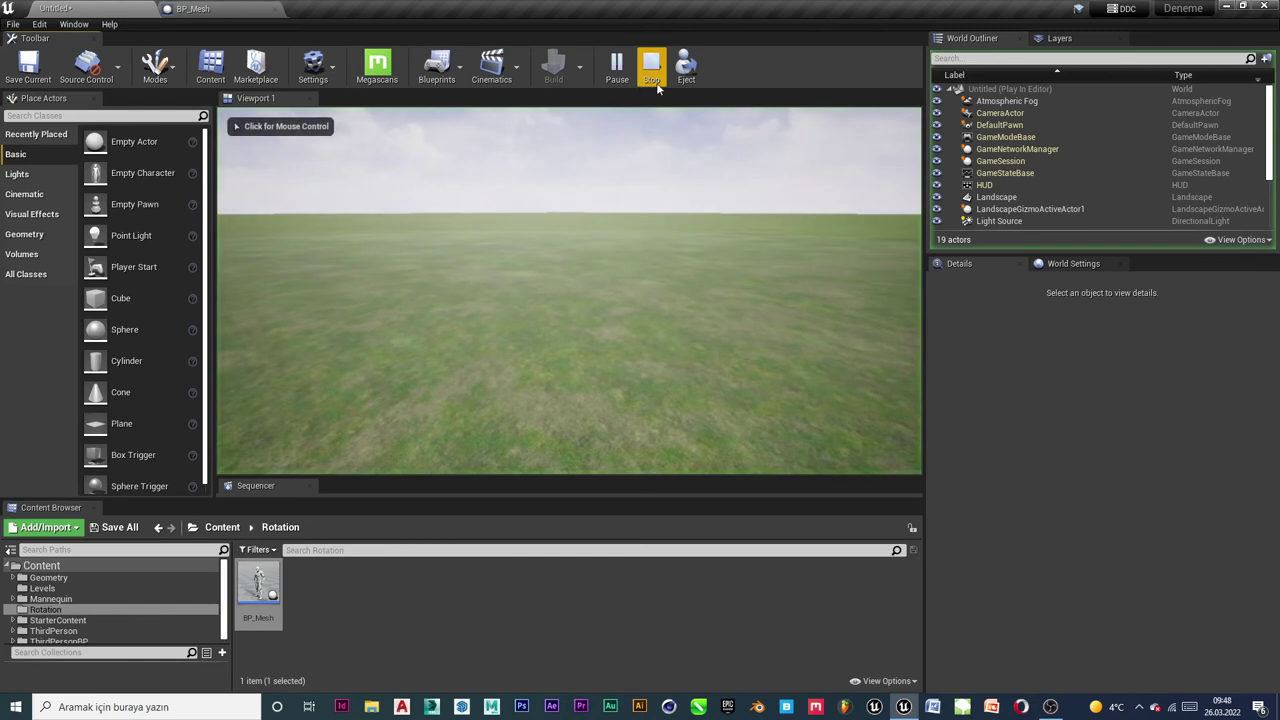
left_click(657, 84)
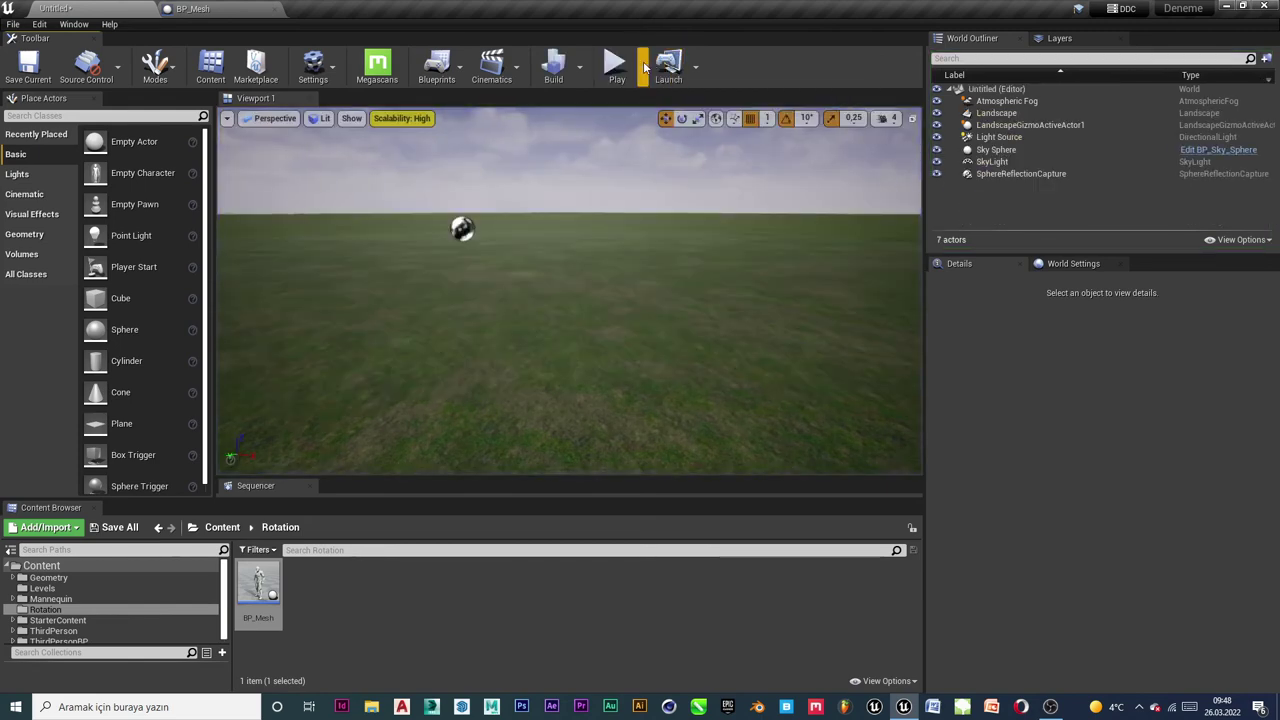
left_click(643, 67)
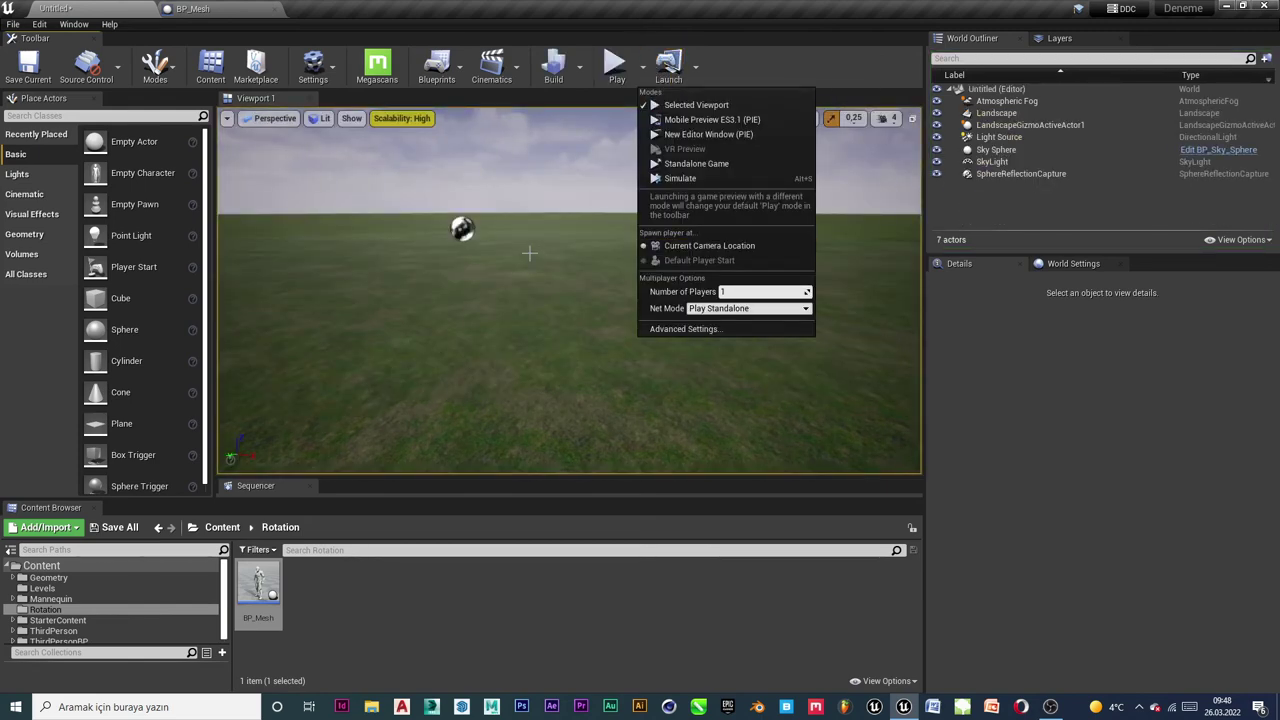
Drop BP_Mesh onto the grass, lower it to Z 105, and start playing the level
right_click_drag(528, 251, 309, 166)
right_click_drag(457, 316, 560, 290)
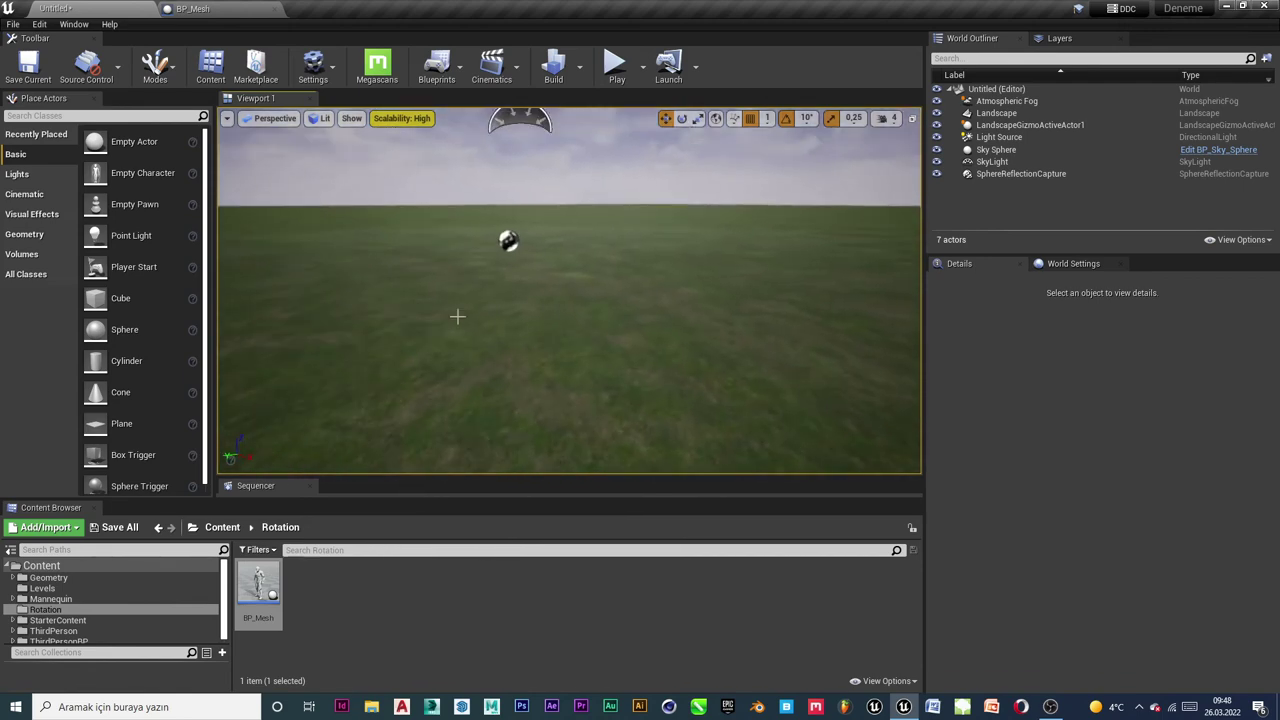
left_click_drag(270, 600, 633, 417)
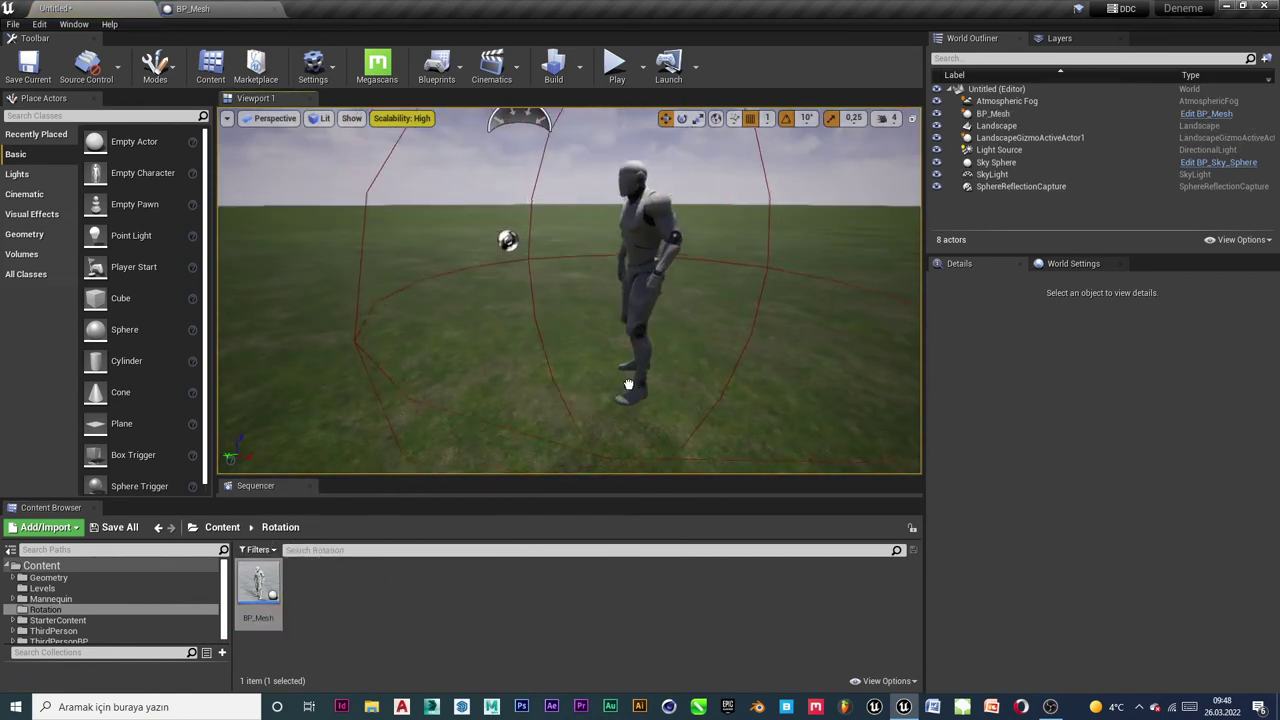
key("f")
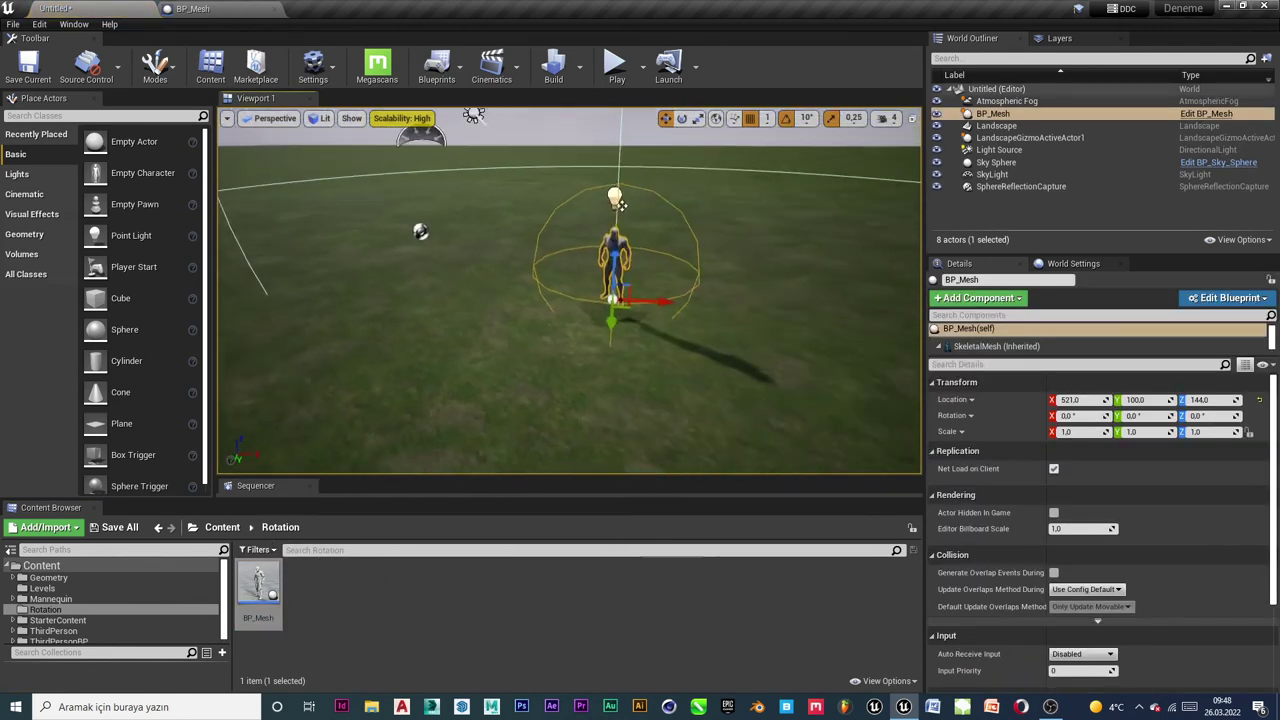
left_click_drag(571, 213, 573, 230)
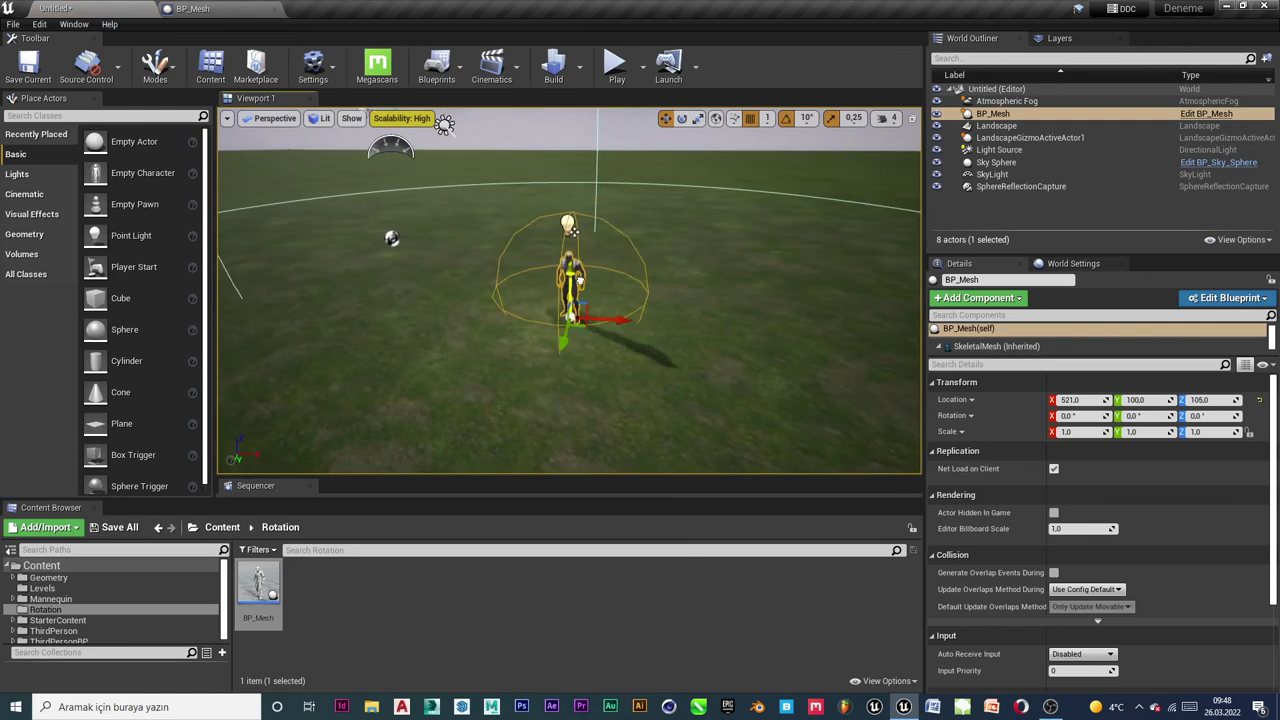
left_click(712, 335)
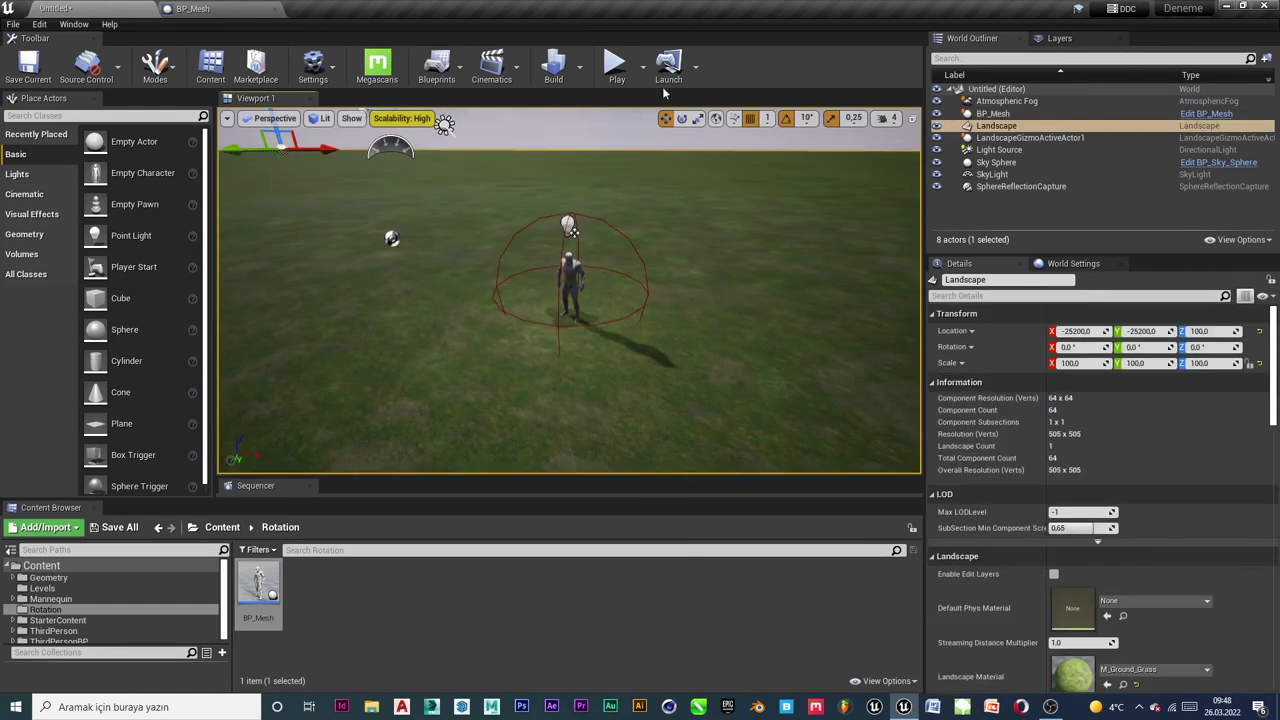
right_click_drag(573, 230, 673, 229)
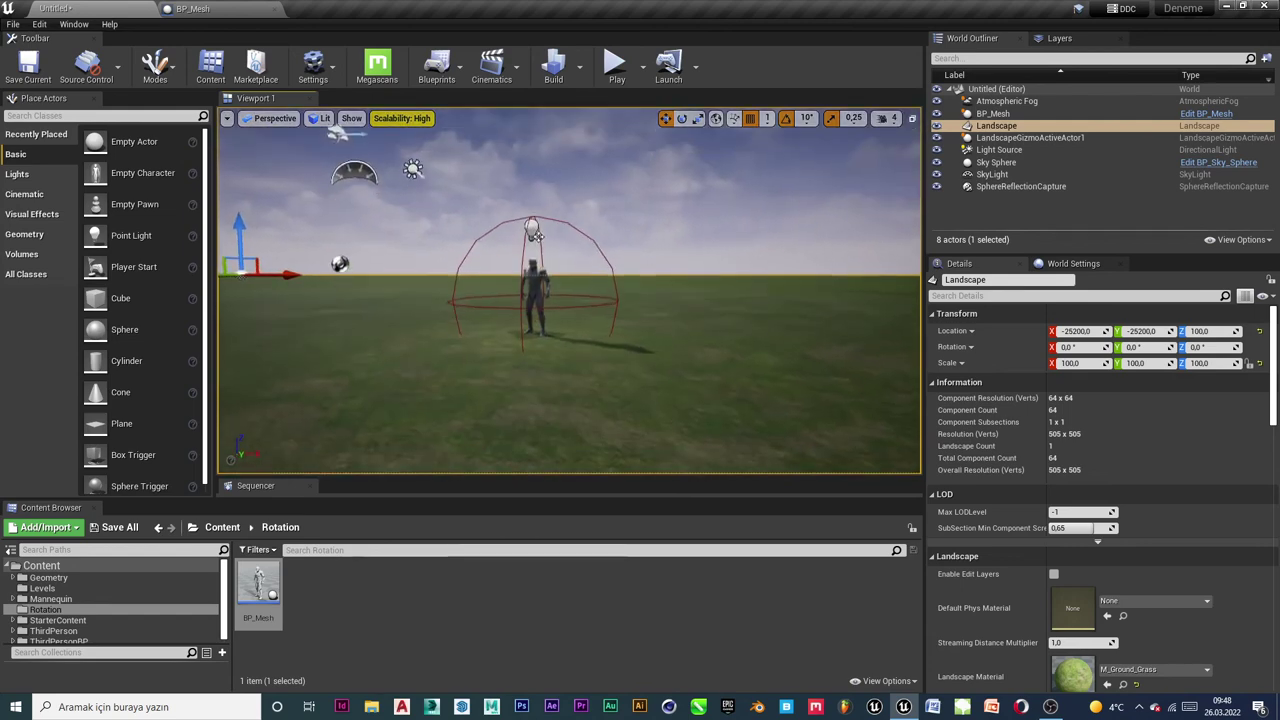
left_click(614, 66)
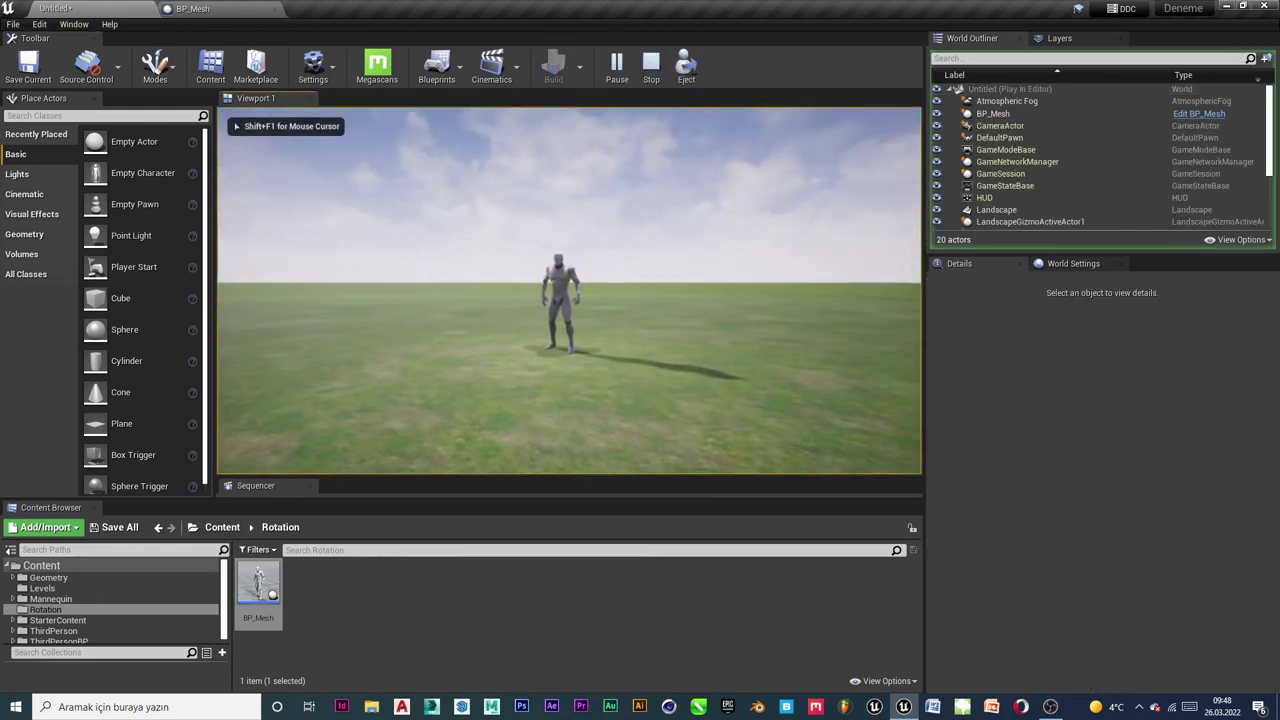
Play full-screen with F11, walk the mannequin with D, A and S, then exit and restore the layout
key("F11")
left_click(640, 360)
key("d")
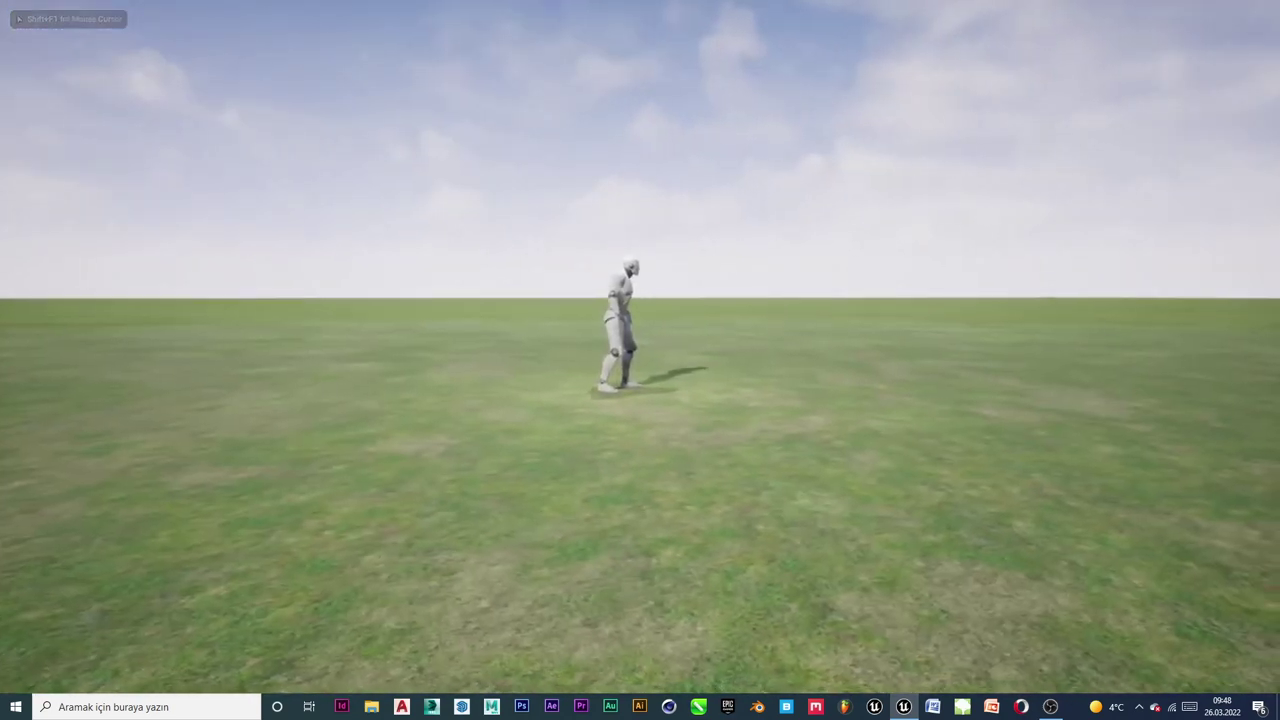
key("a")
key("s")
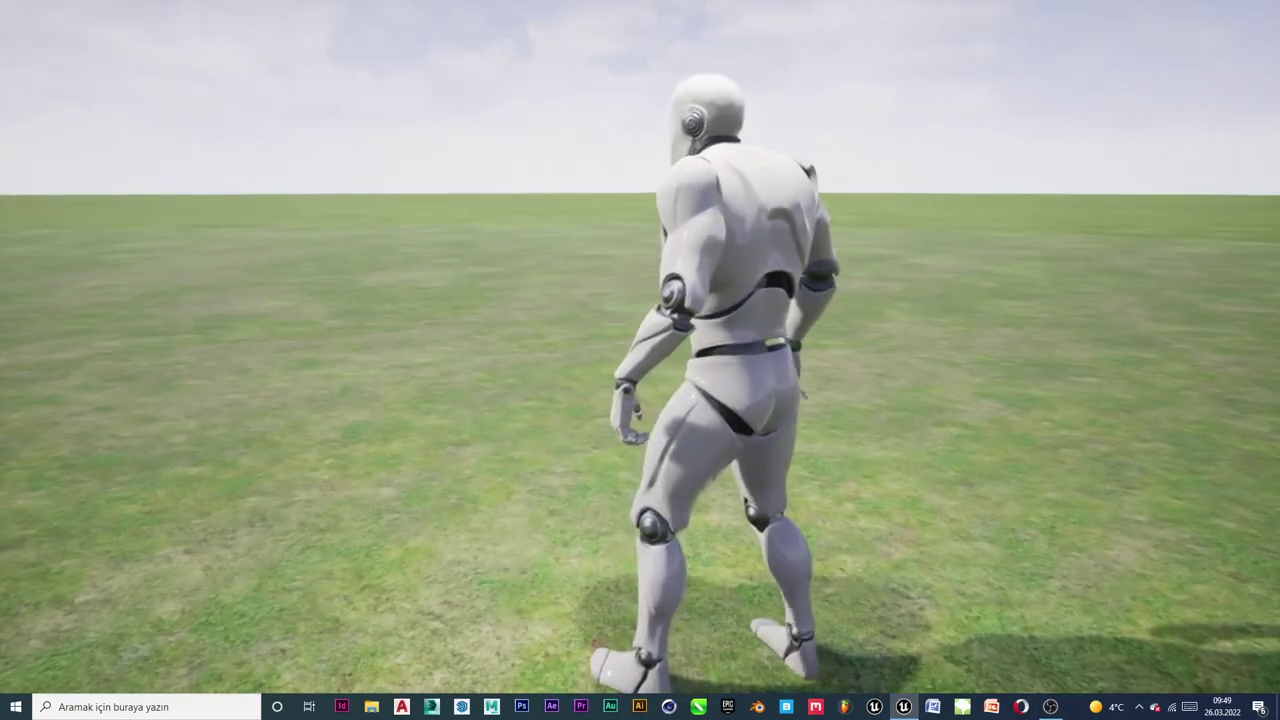
key("Escape")
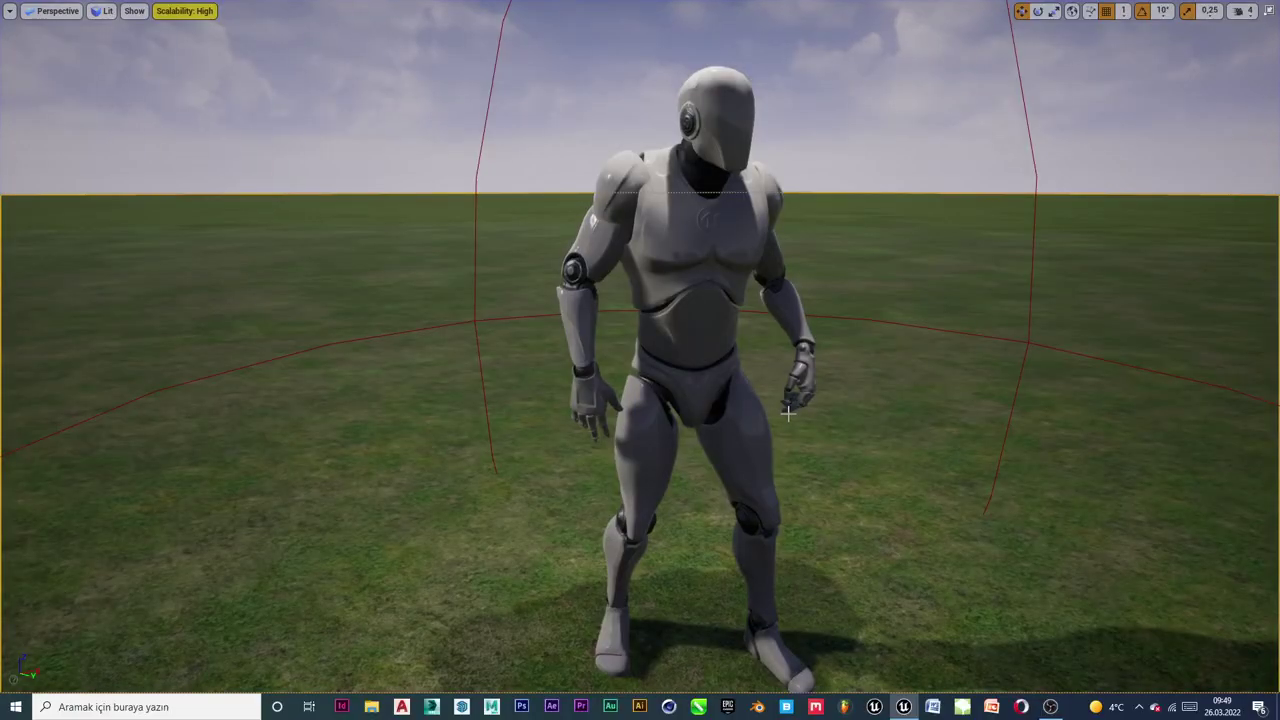
key("F11")
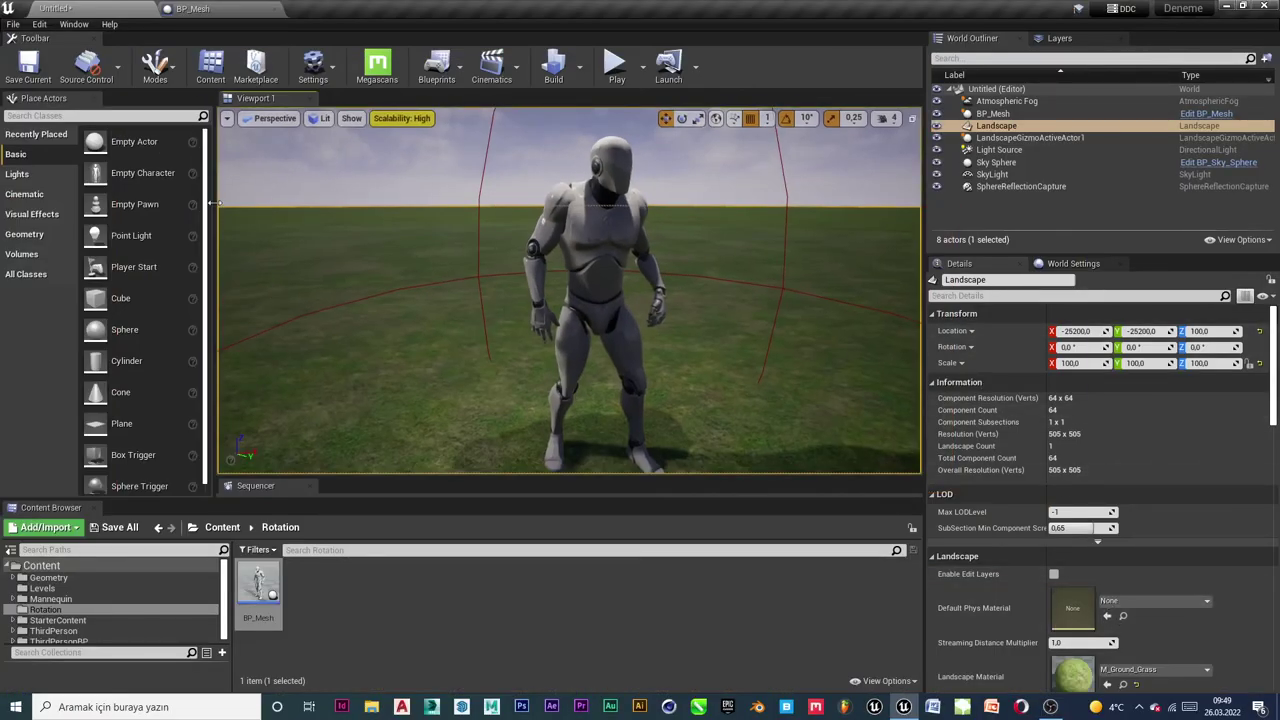
Select the placed BP_Mesh in the Outliner and its PointLight component
left_click(1005, 163)
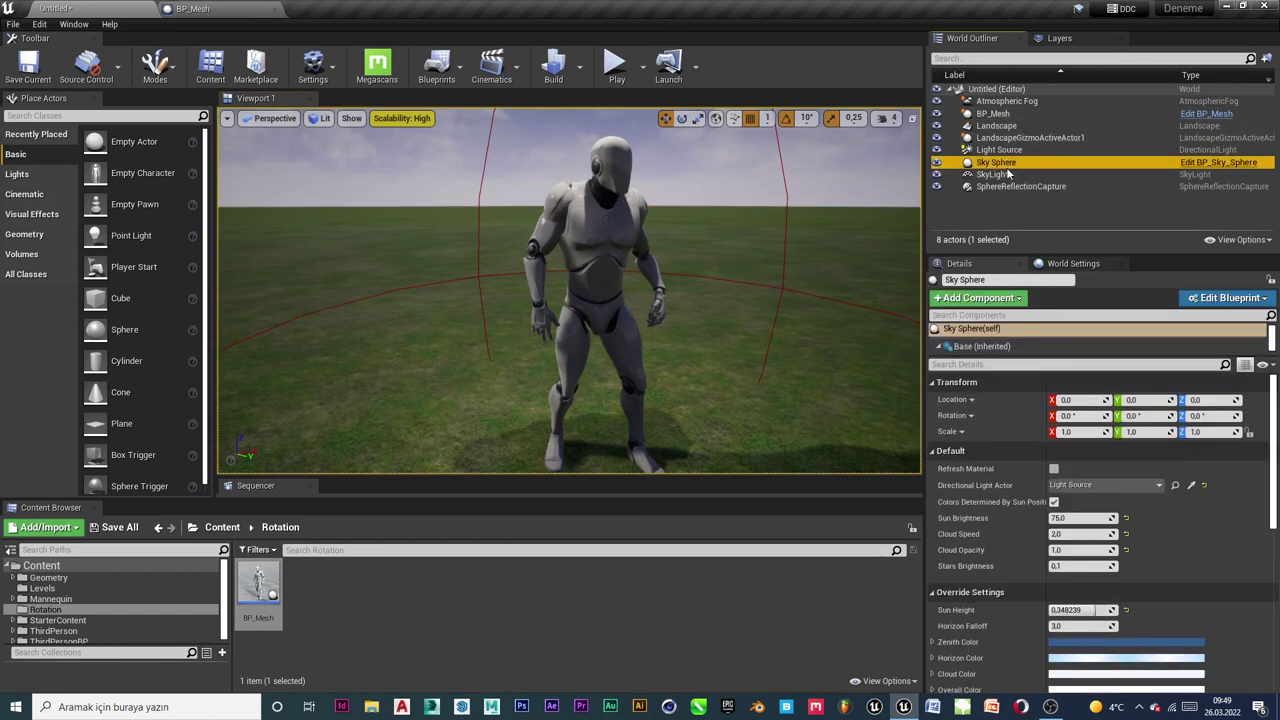
left_click(1000, 174)
left_click(998, 125)
left_click(1005, 114)
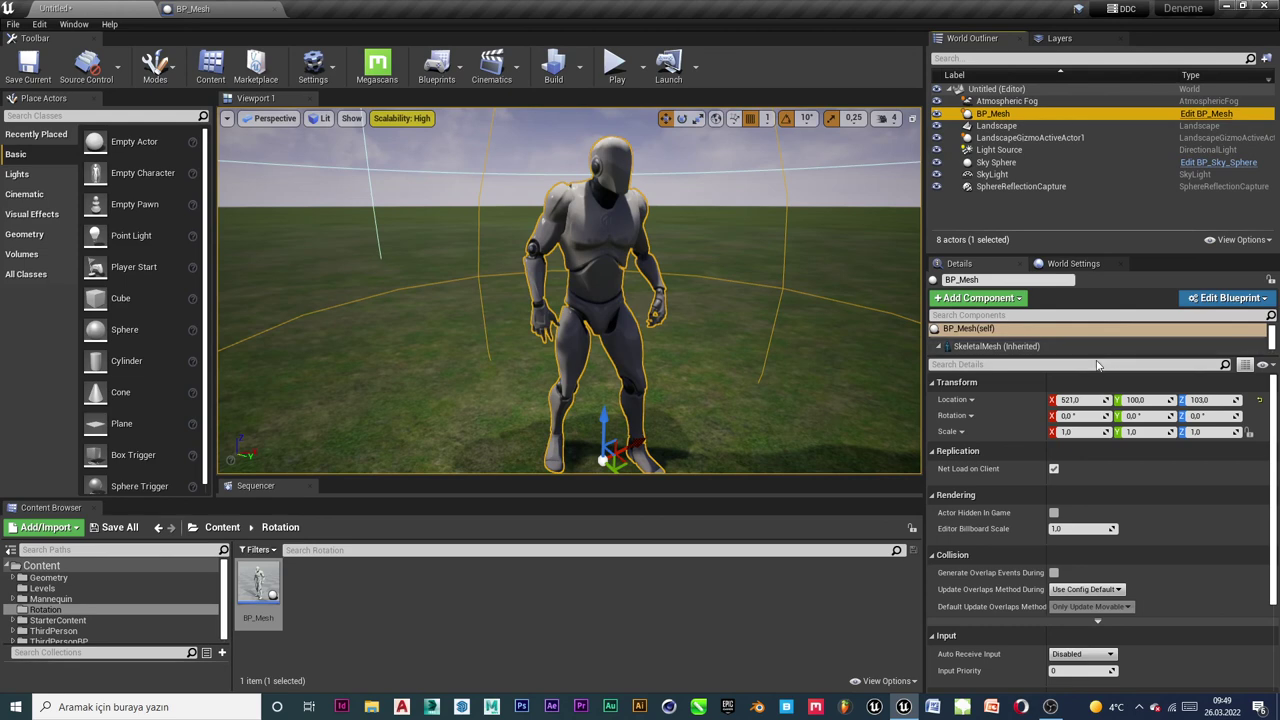
left_click_drag(1091, 357, 1091, 416)
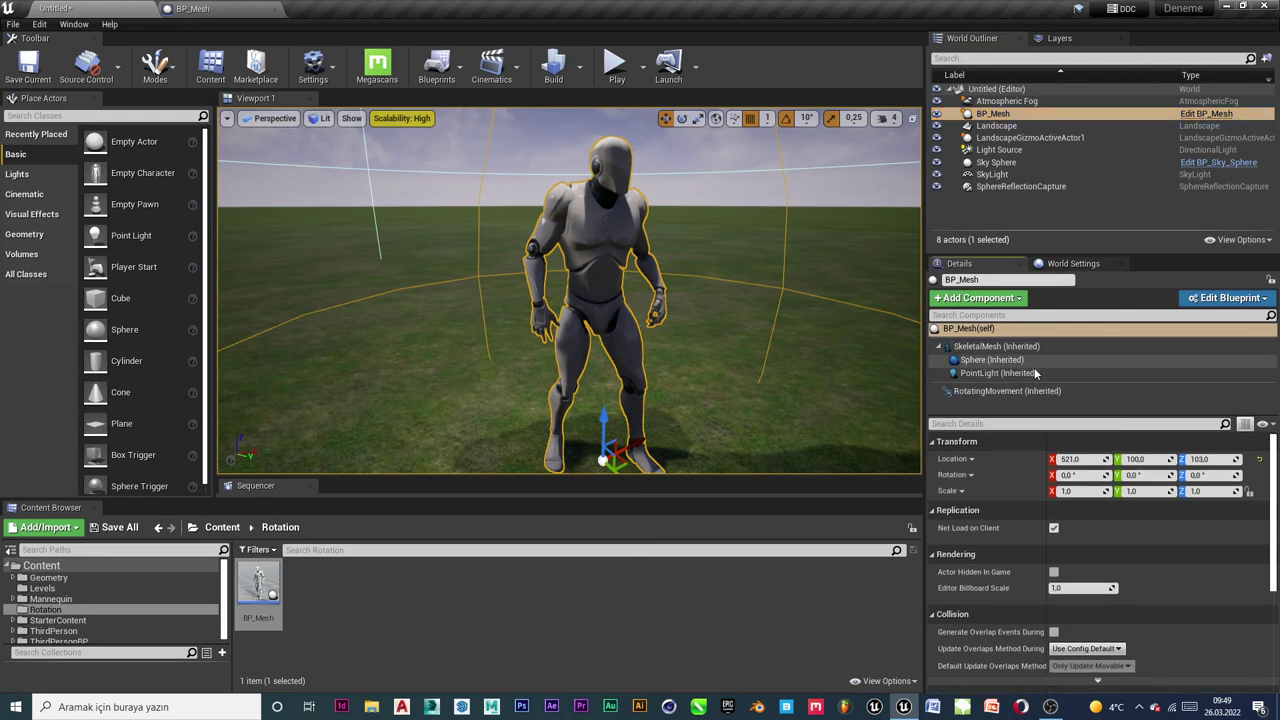
left_click(1030, 373)
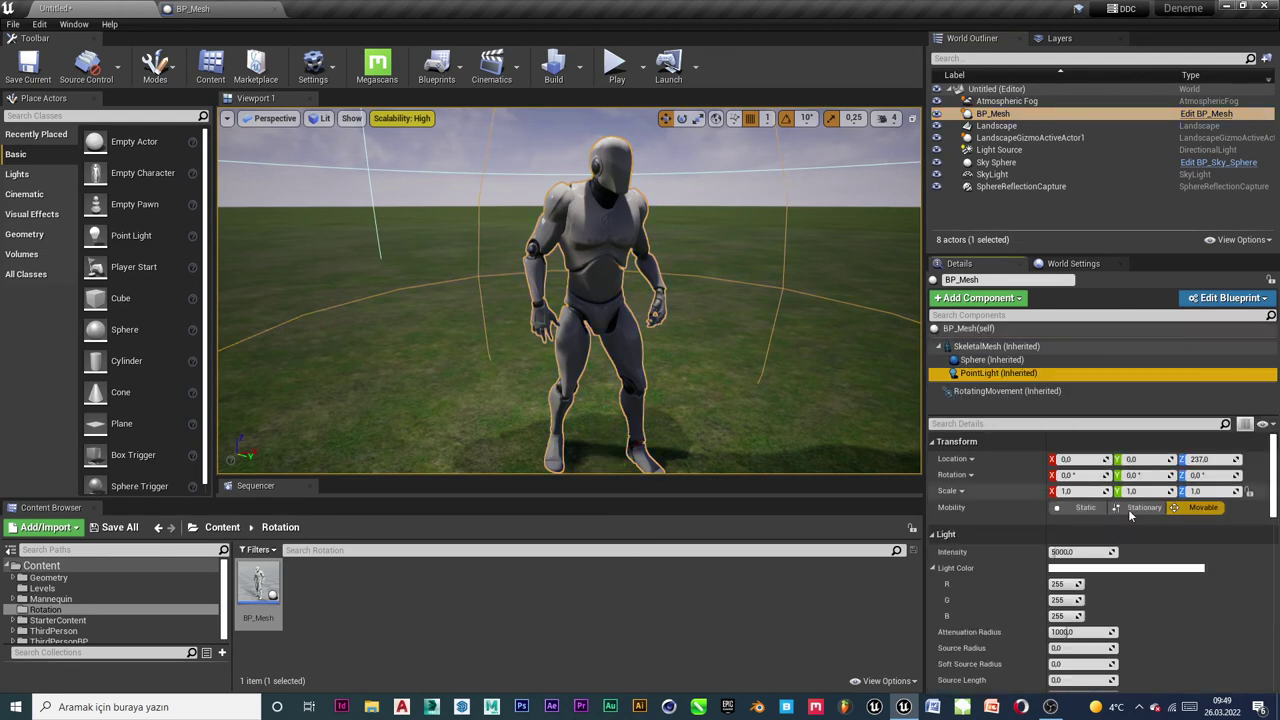
Set the PointLight colour to pink (R 255, G 0, B 92) and start playing the level
left_click(1154, 569)
left_click_drag(973, 451, 1017, 437)
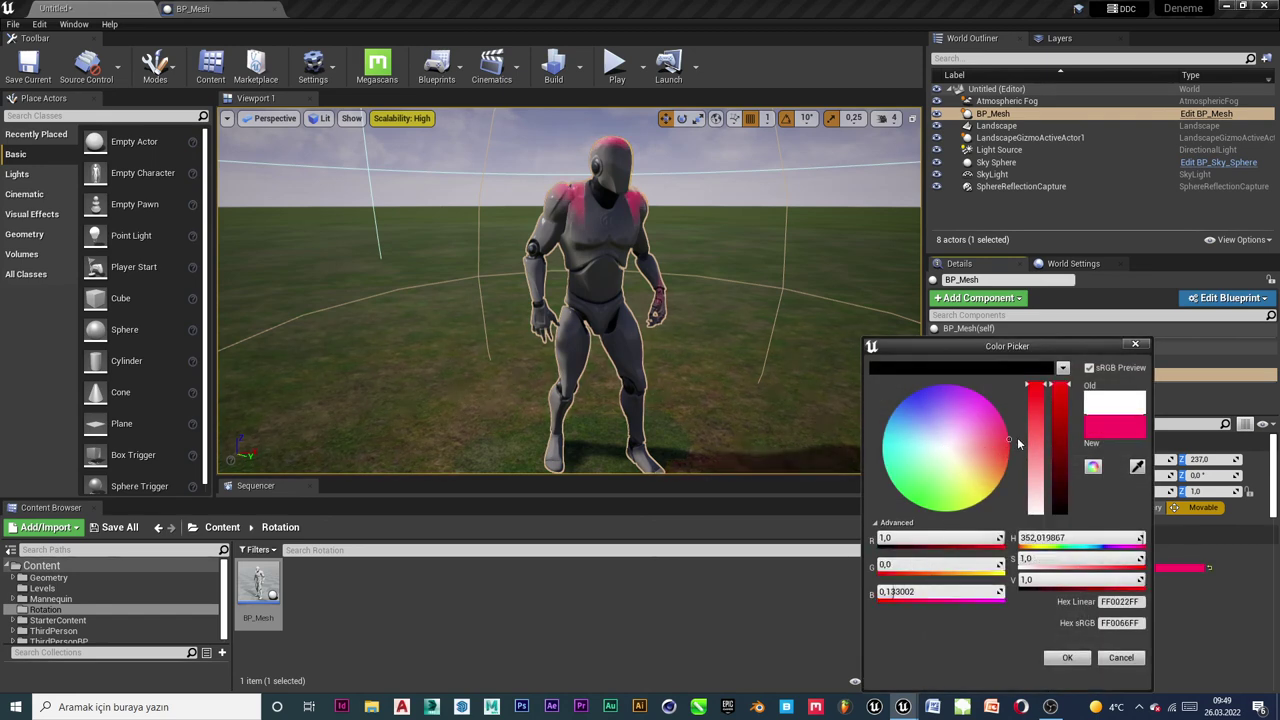
left_click(1067, 657)
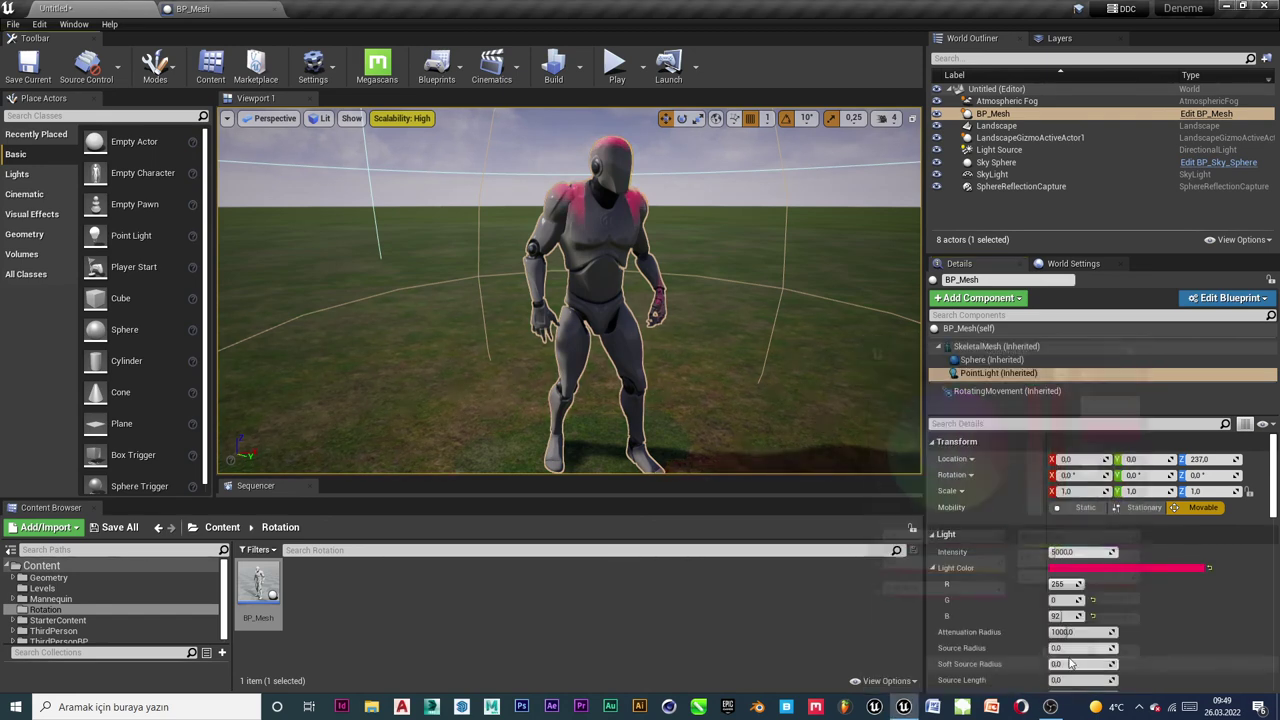
left_click(616, 65)
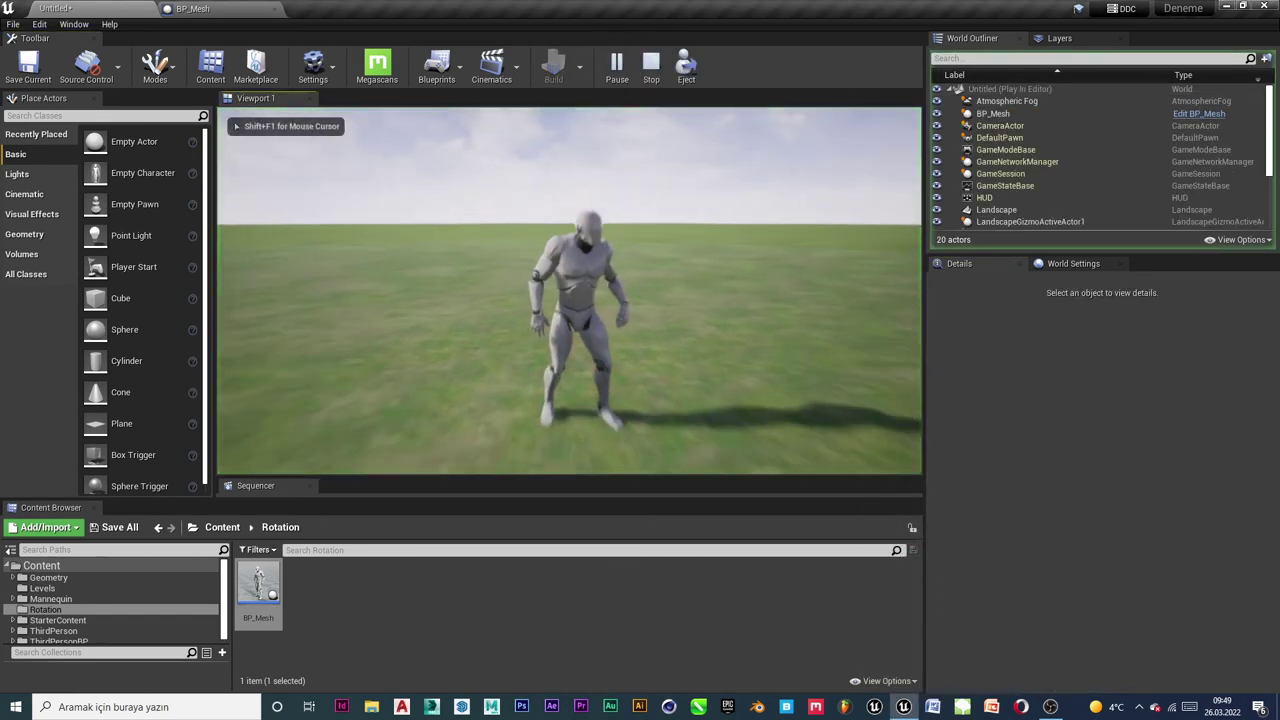
Take control of the game view, walk the mannequin back, and switch to full-screen with F11
left_click(791, 207)
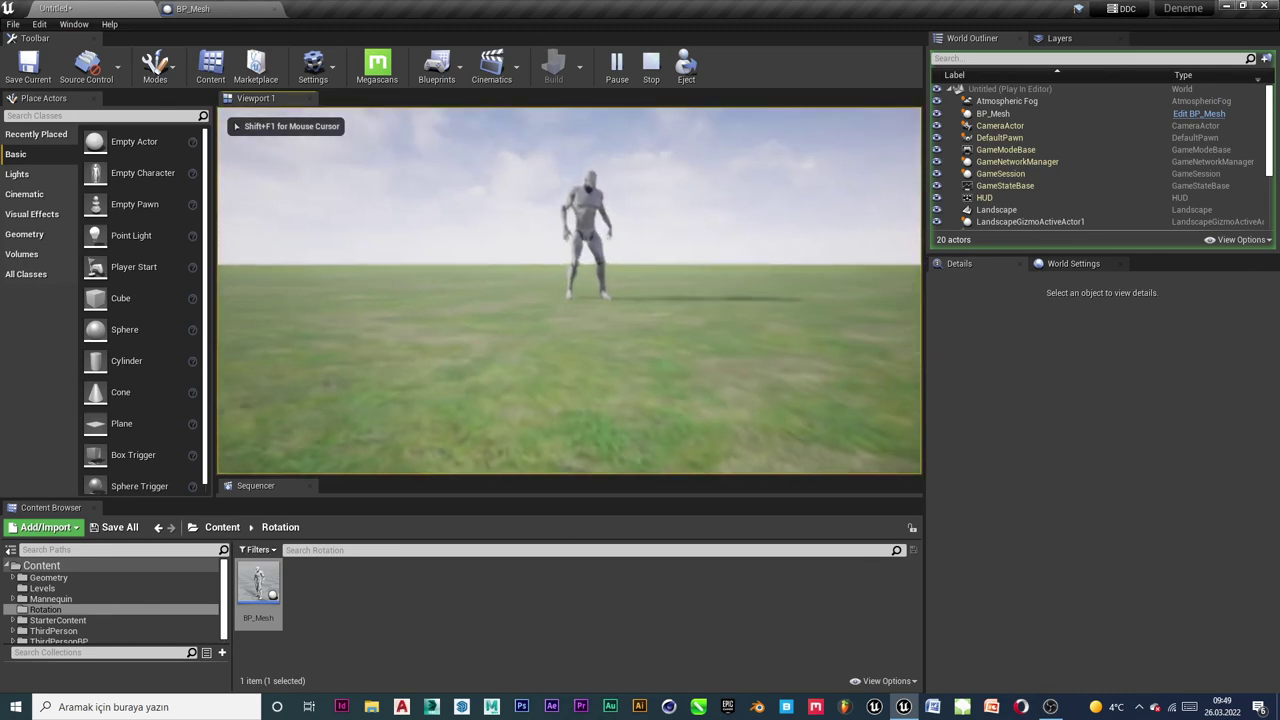
key("shift+F1")
key("F11")
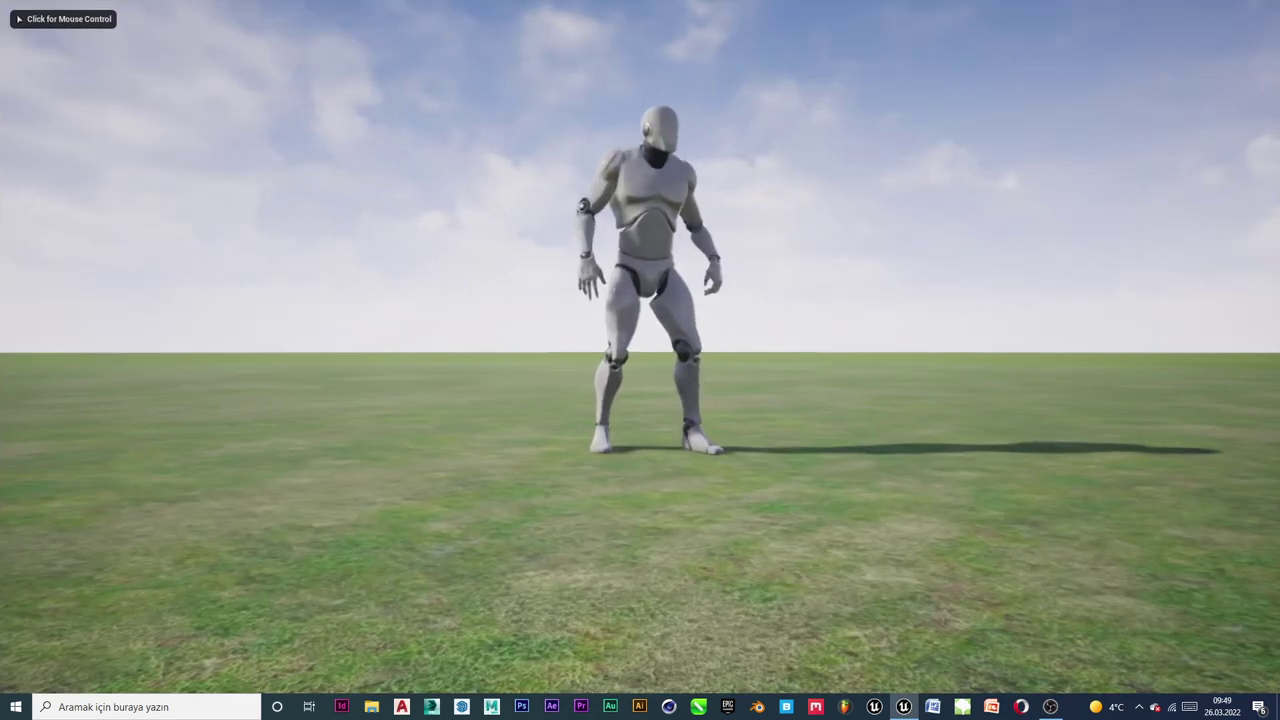